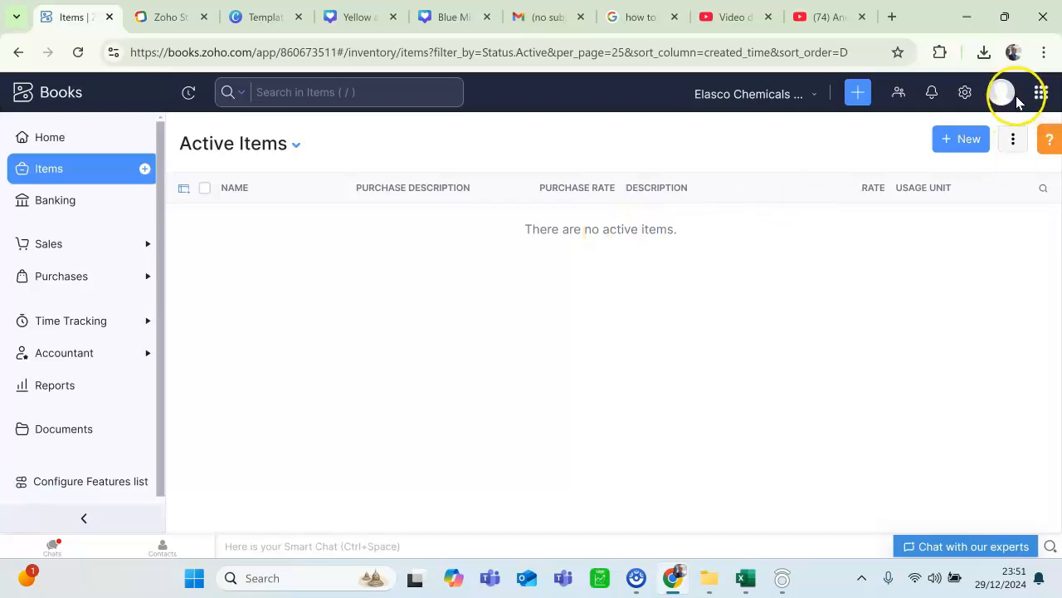
Check the available organizations, and open the Zoho Inventory product page from the list of all Zoho apps.
left_click(809, 98)
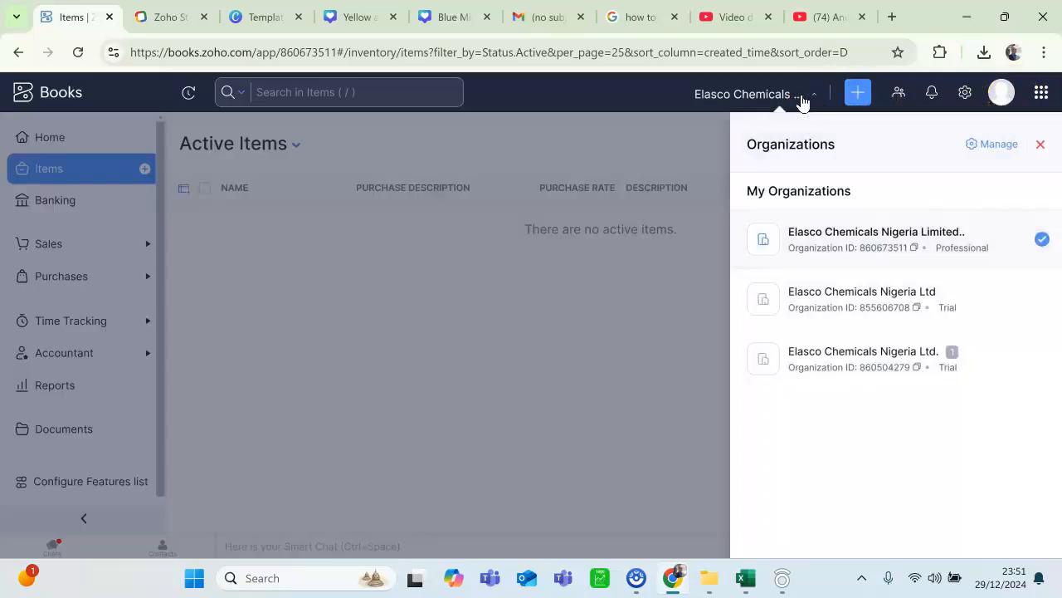
left_click(805, 100)
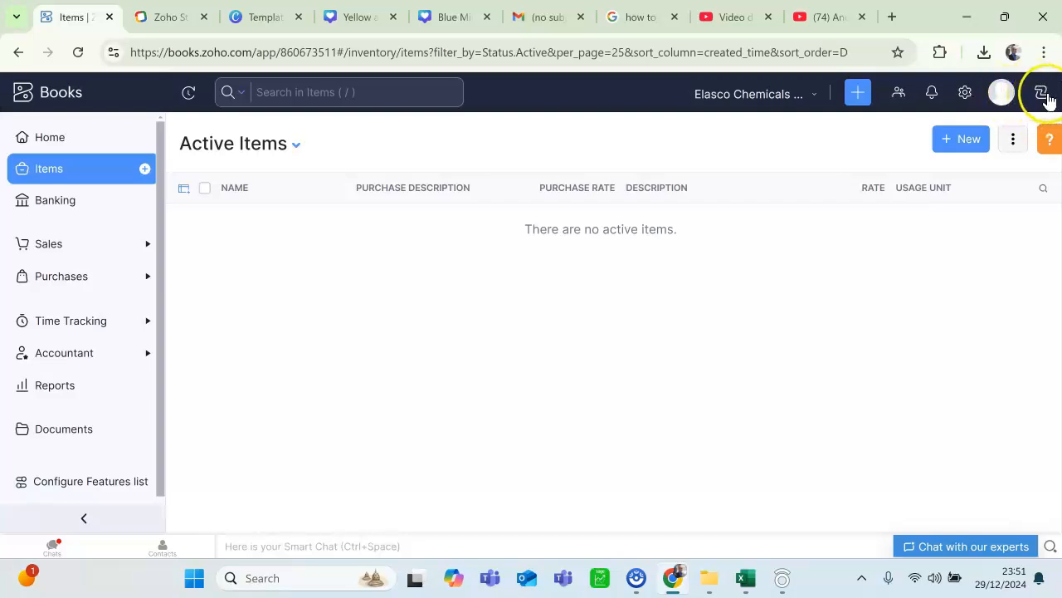
left_click(1041, 94)
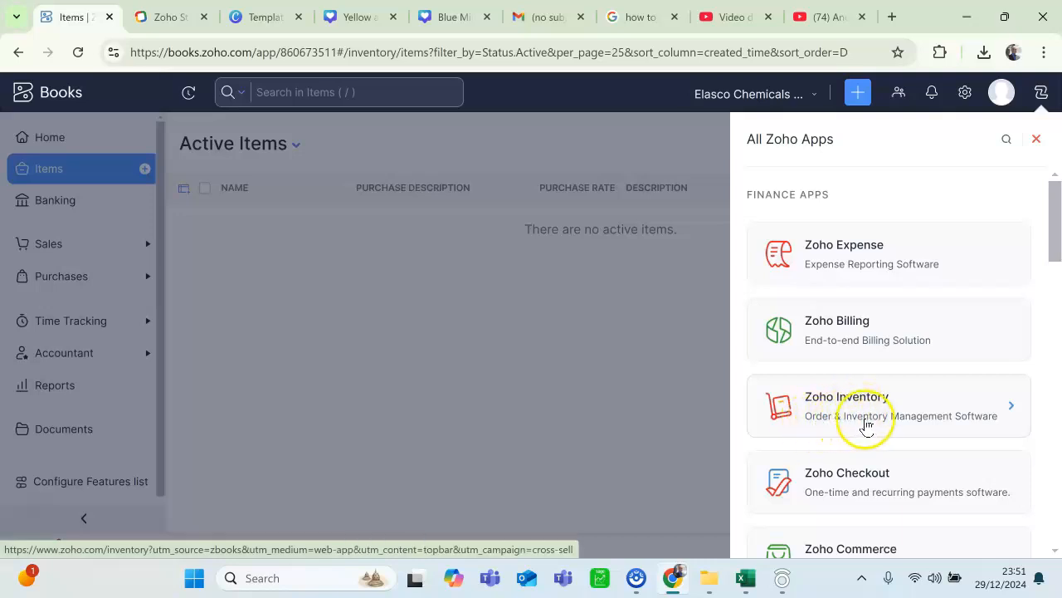
left_click(937, 404)
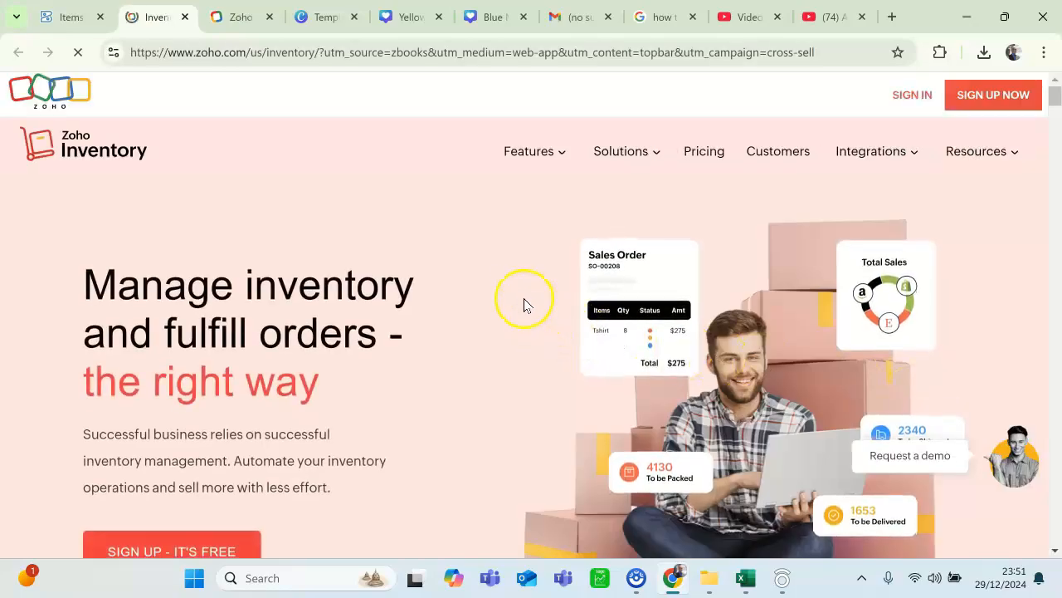
Browse the Zoho Inventory product page and access the Zoho Inventory application from it.
scroll(493, 297, "down", 2)
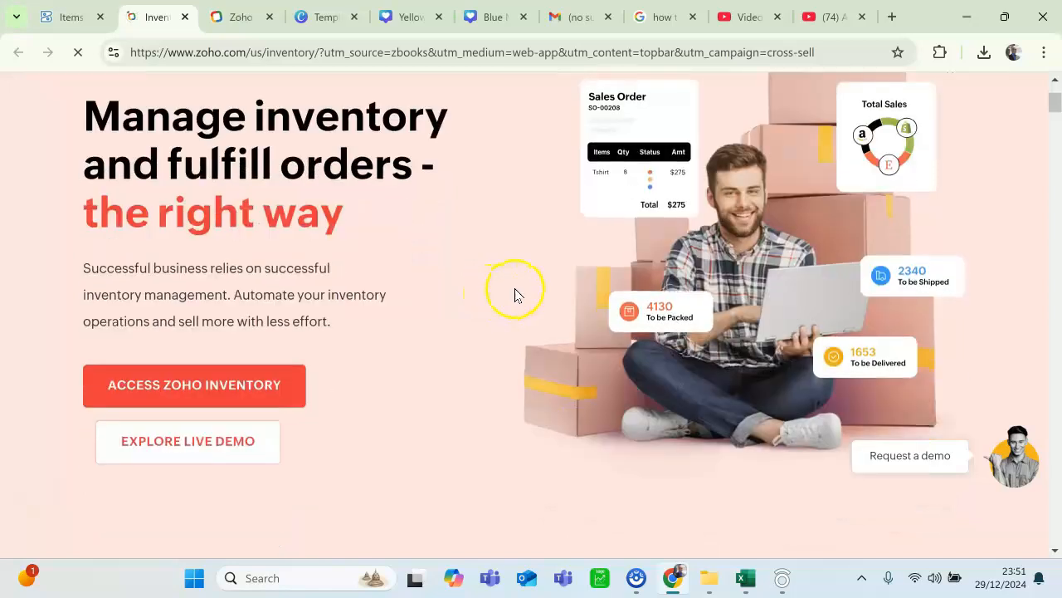
scroll(446, 344, "up", 2)
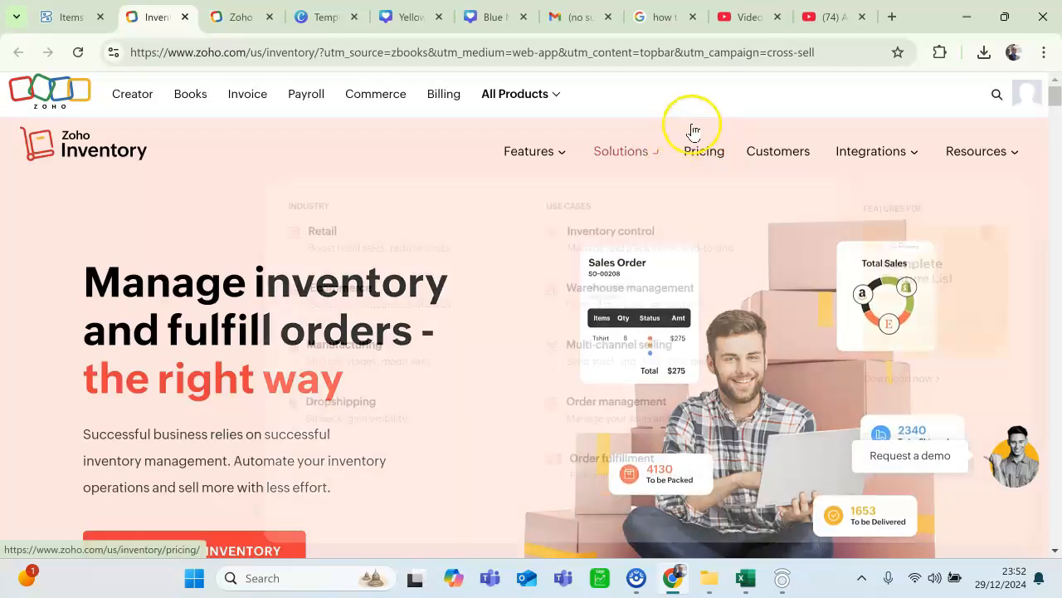
mouse_move(621, 151)
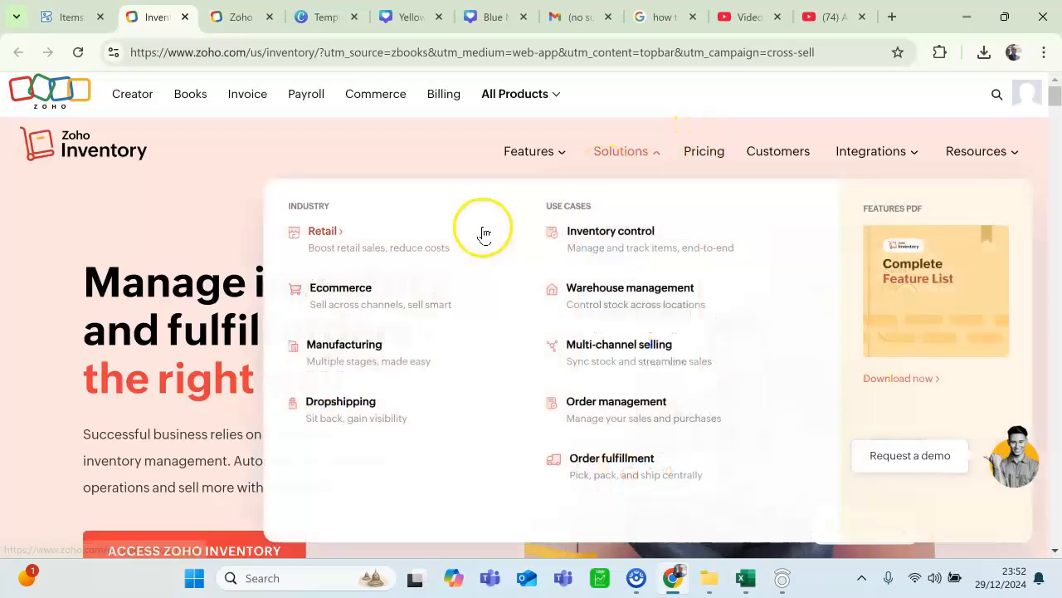
scroll(382, 218, "down", 1)
scroll(75, 199, "down", 1)
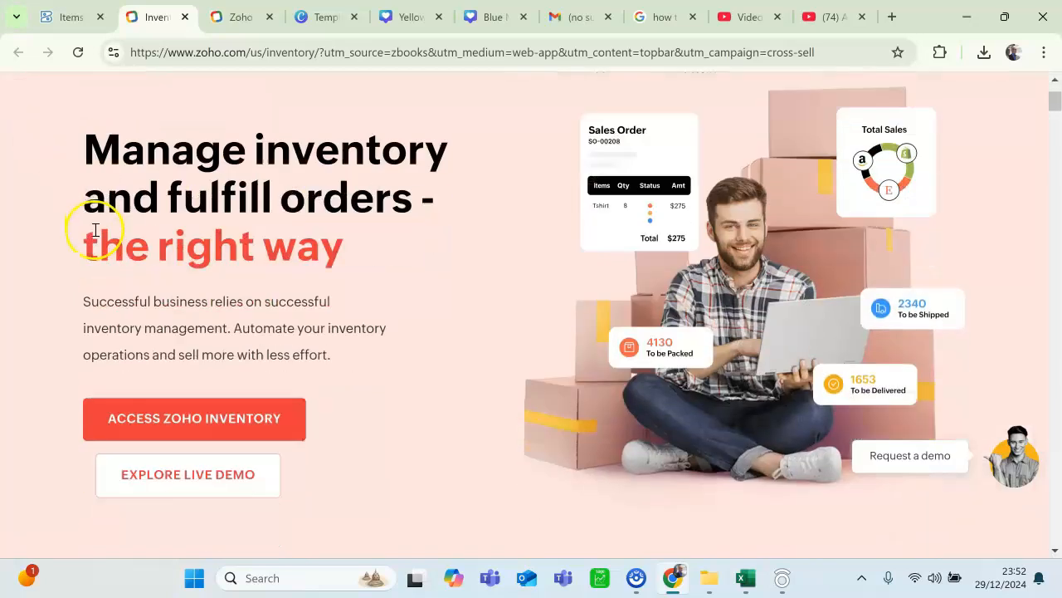
left_click(157, 397)
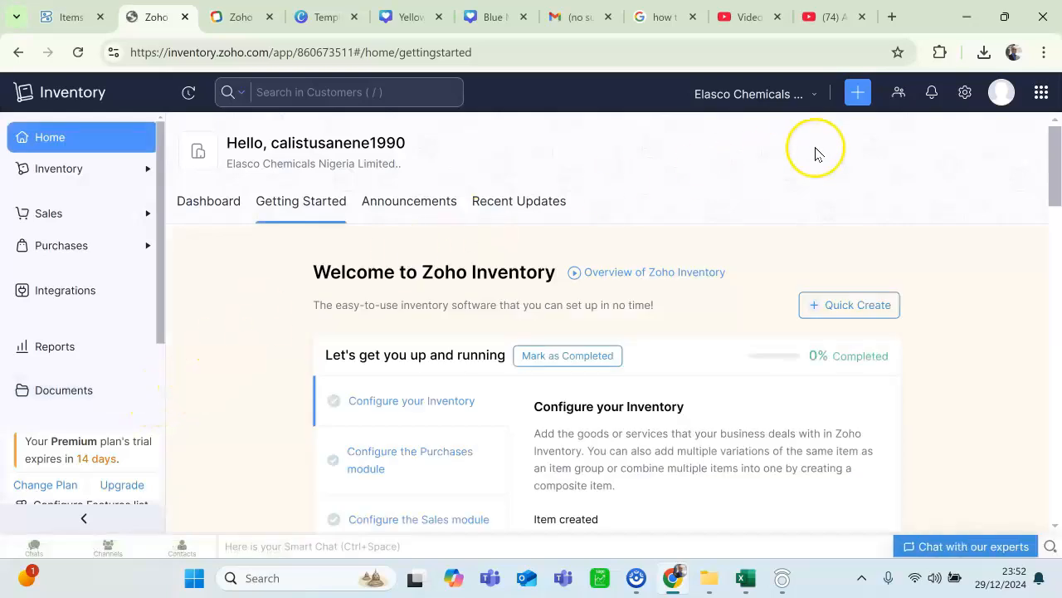
Check the organization connected to Zoho Inventory, and open the Items page of the Inventory module.
left_click(805, 94)
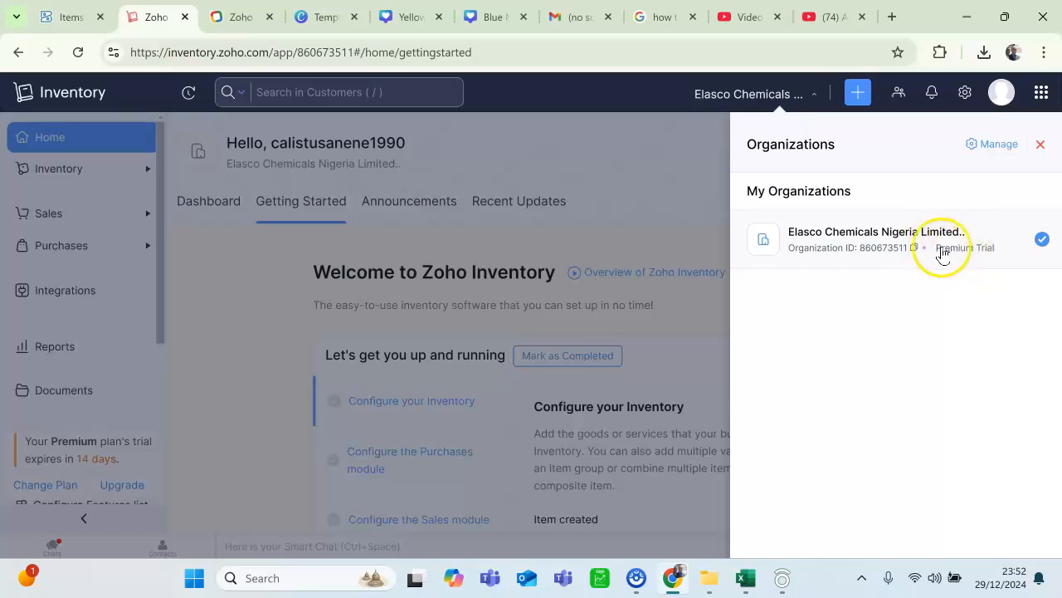
left_click(689, 162)
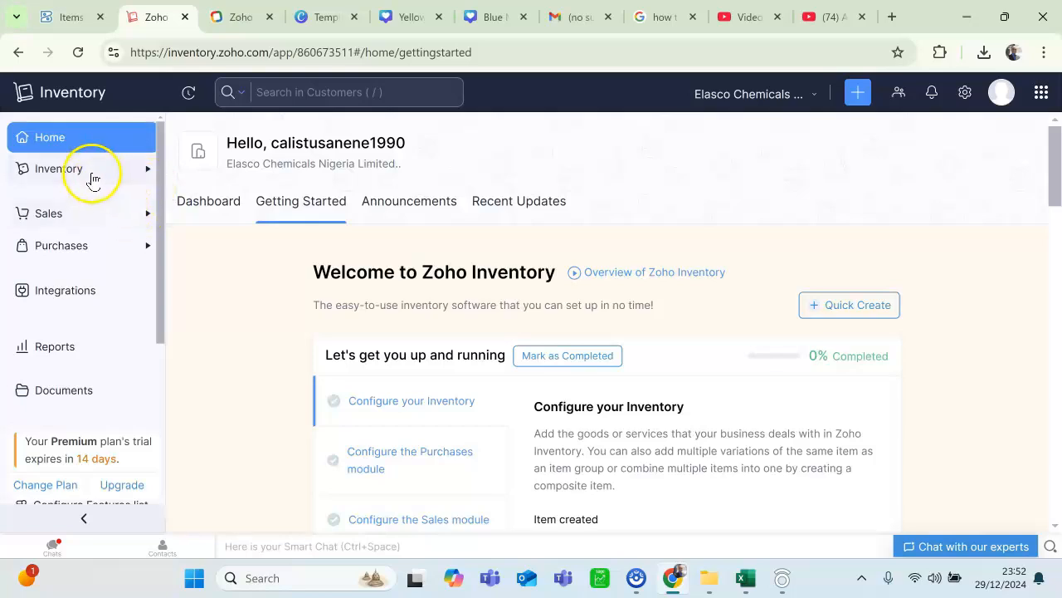
scroll(87, 203, "down", 3)
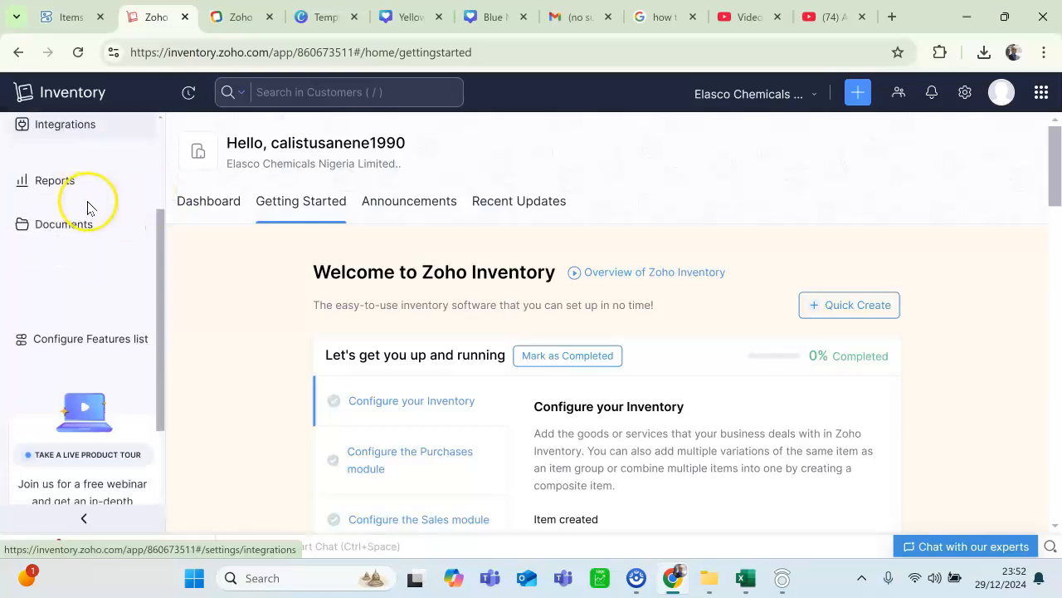
scroll(85, 204, "up", 3)
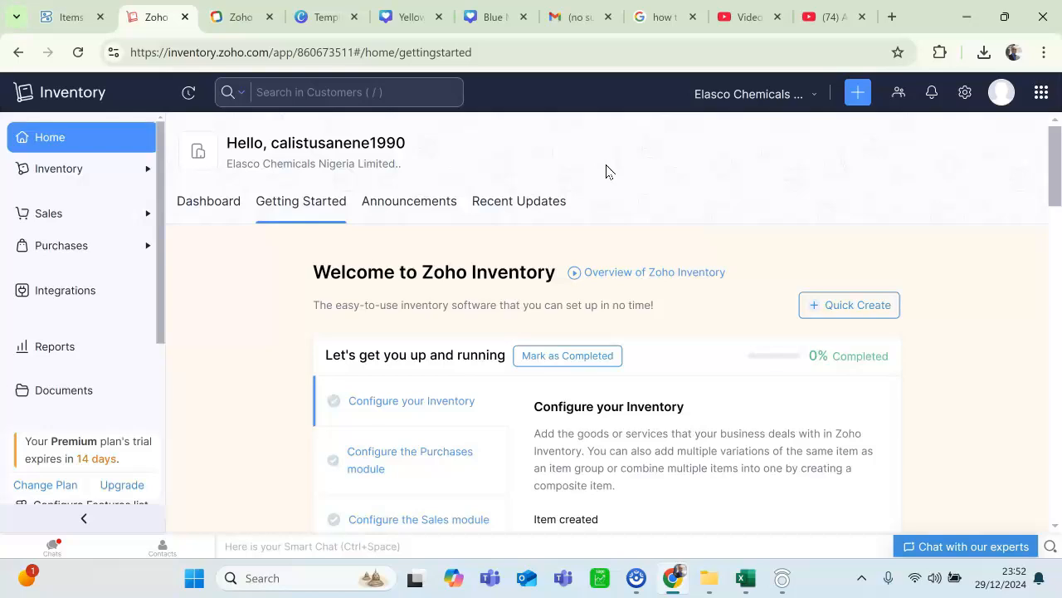
left_click(75, 171)
left_click(57, 201)
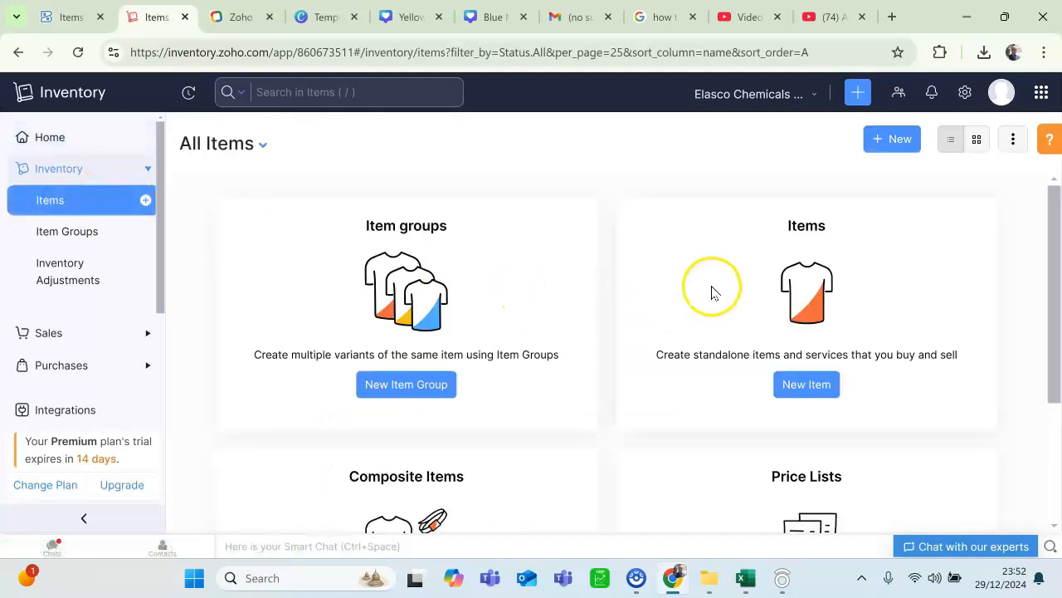
Switch to the Items list workbook in Excel, trying to open its file again and dismissing the duplicate workbook message.
mouse_move(747, 577)
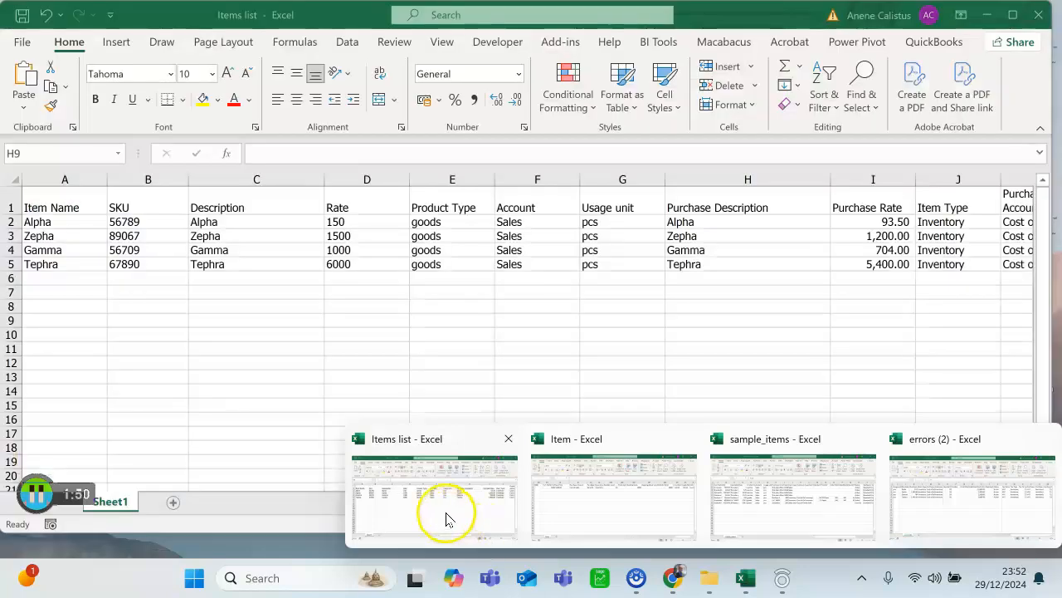
left_click(446, 515)
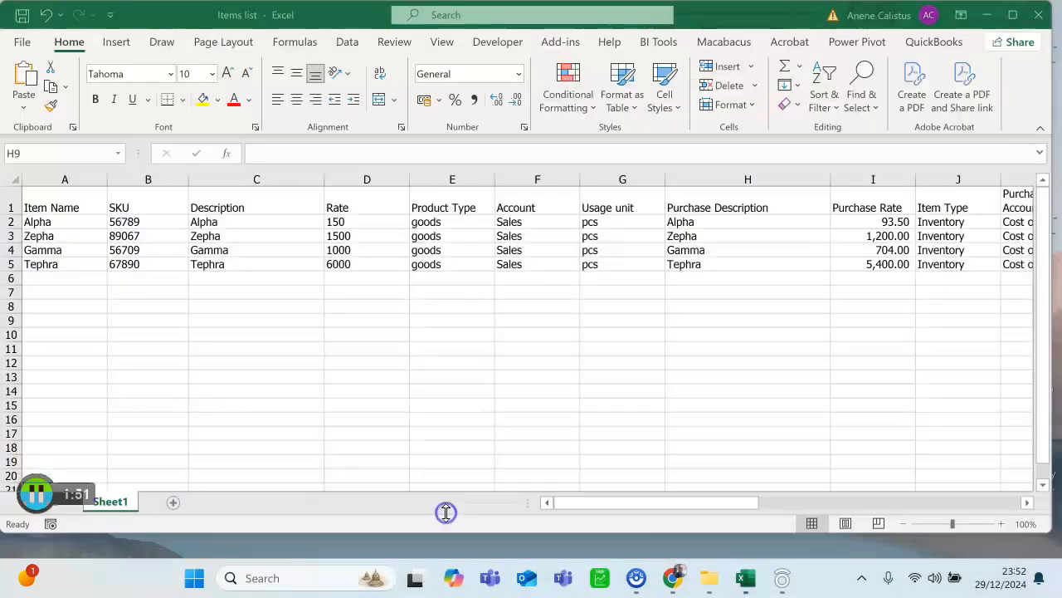
mouse_move(746, 579)
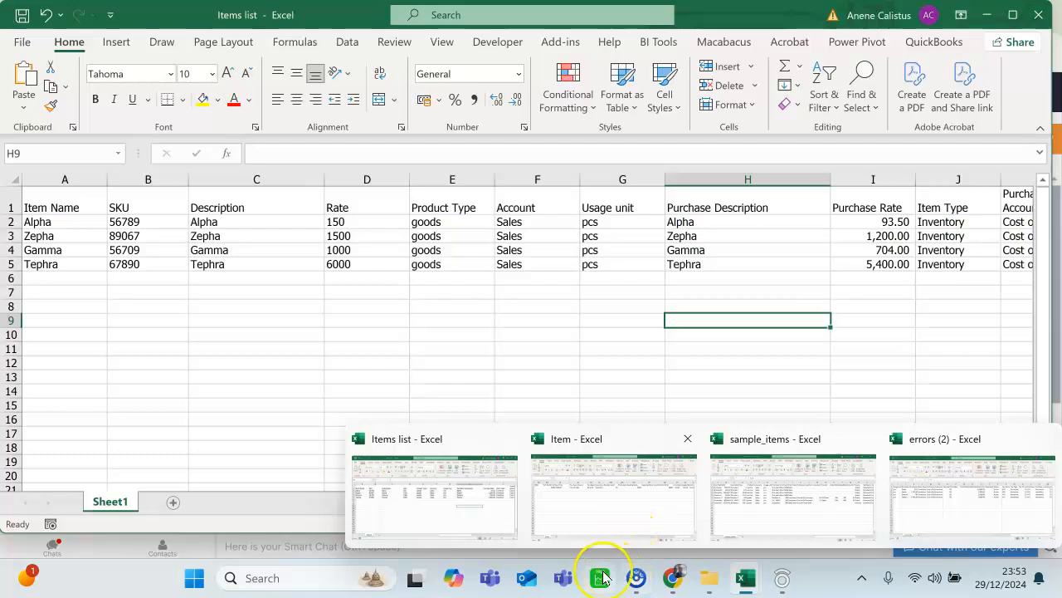
mouse_move(711, 578)
left_click(621, 512)
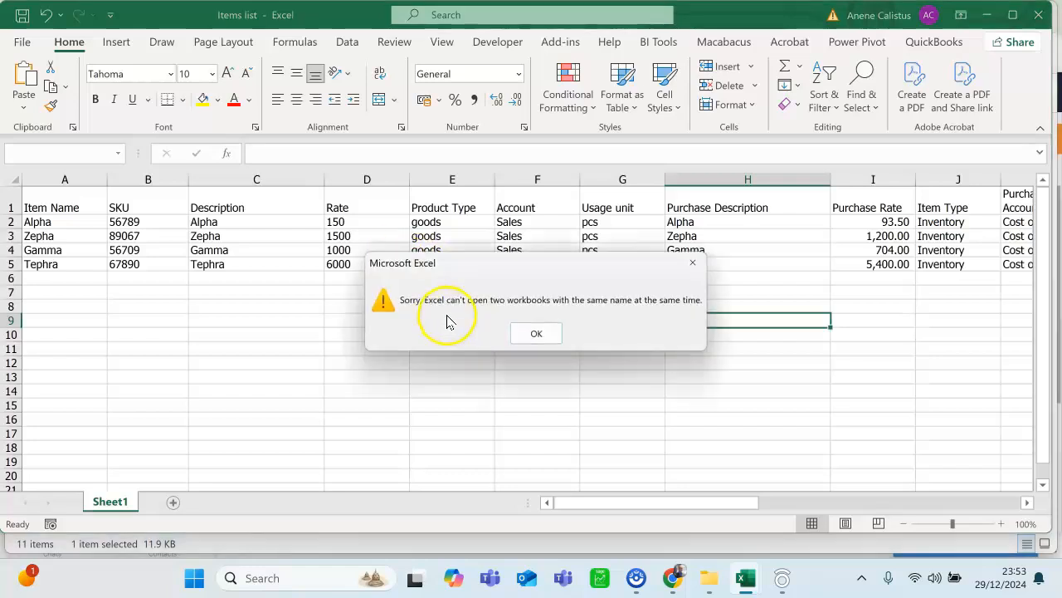
left_click(546, 347)
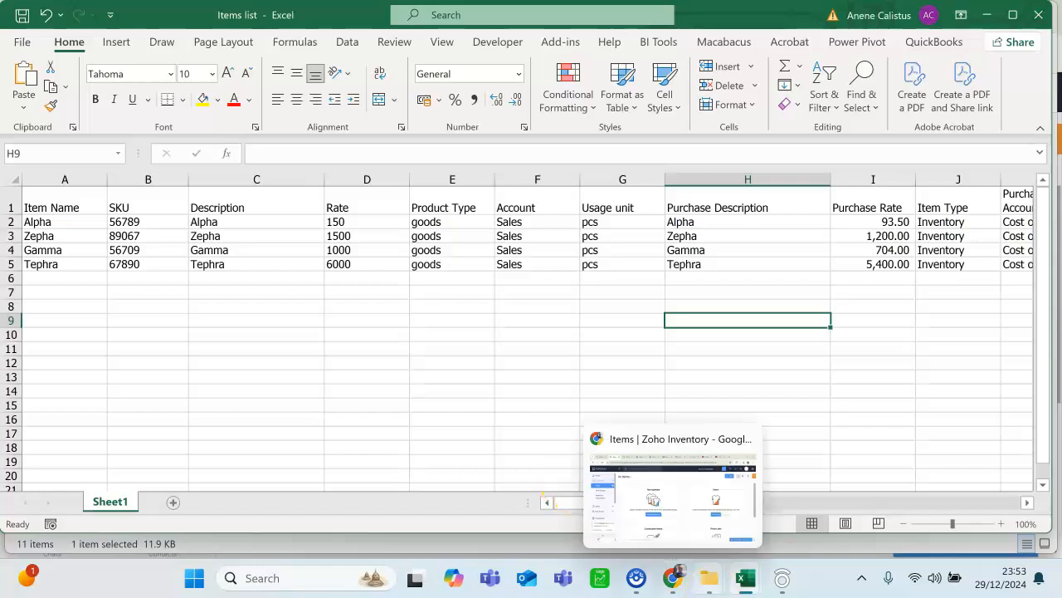
mouse_move(703, 572)
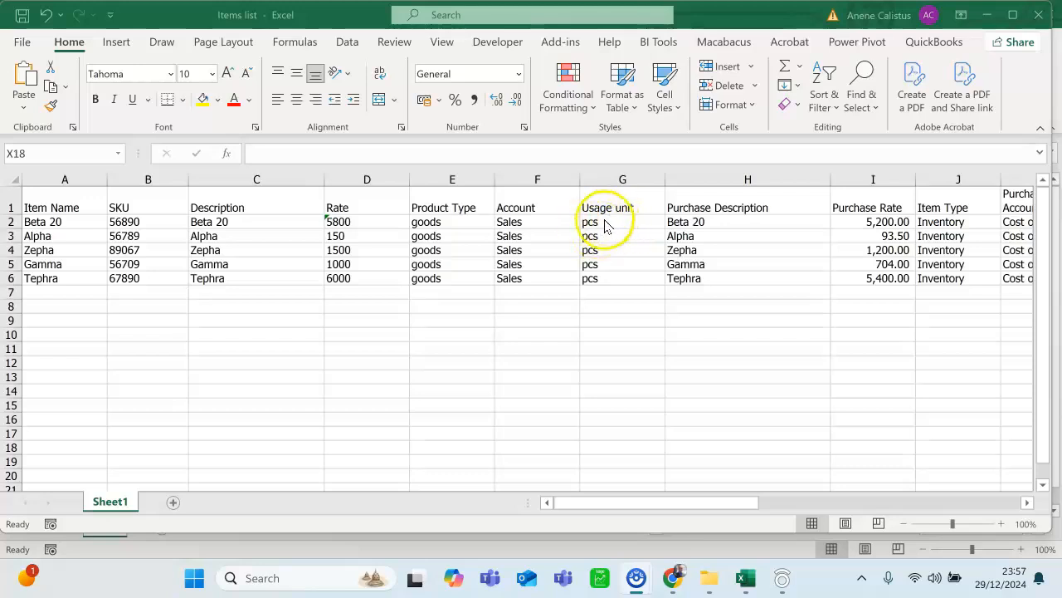
Review the item data columns in the Items list sheet from Item Name across to Stock On Hand.
left_click(714, 221)
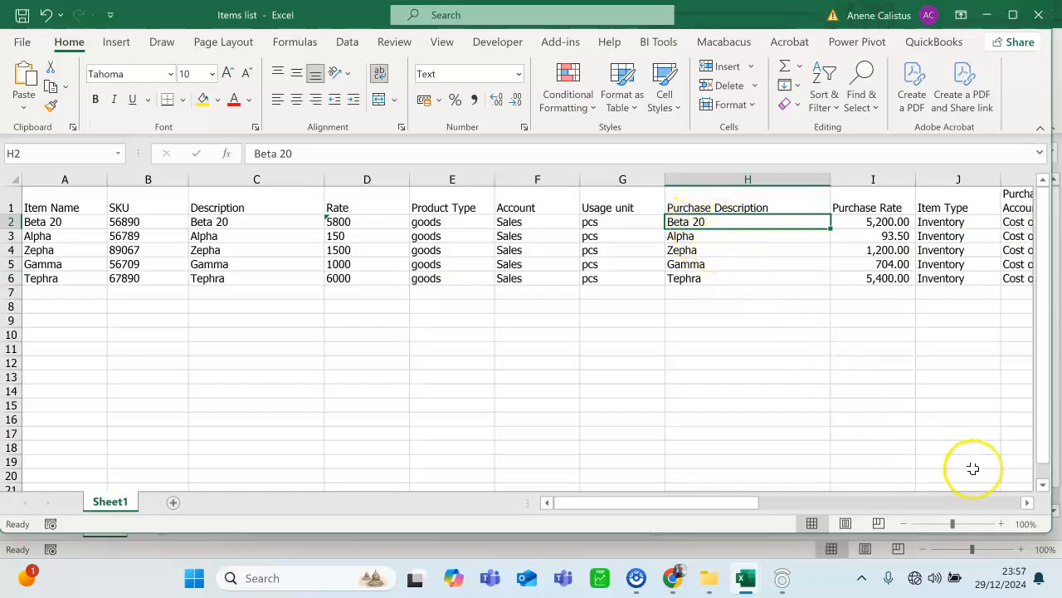
left_click(1029, 502)
left_click(1028, 502)
left_click(1028, 502)
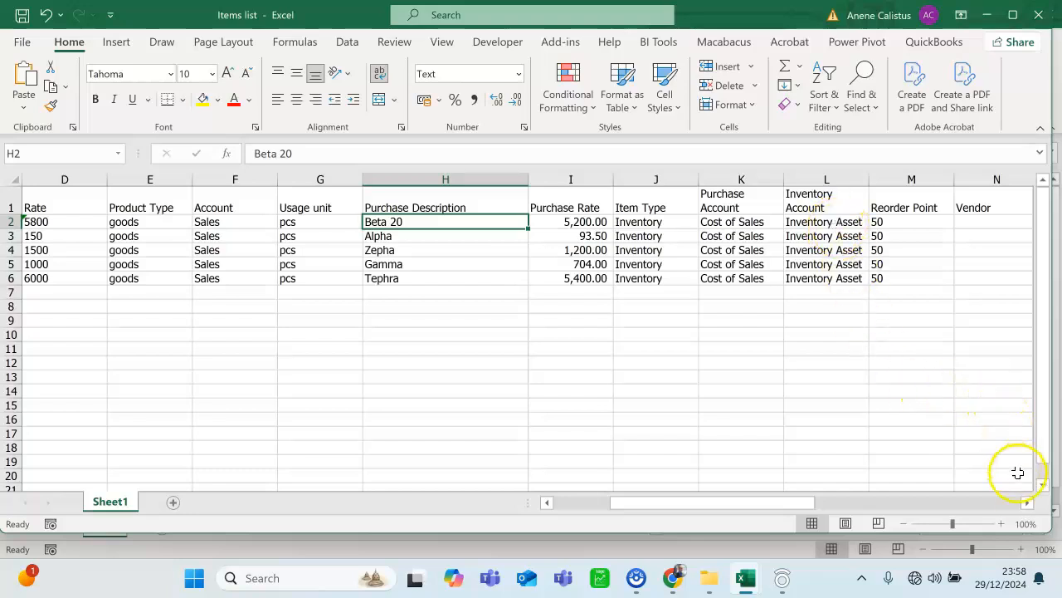
left_click(1028, 503)
left_click(1027, 503)
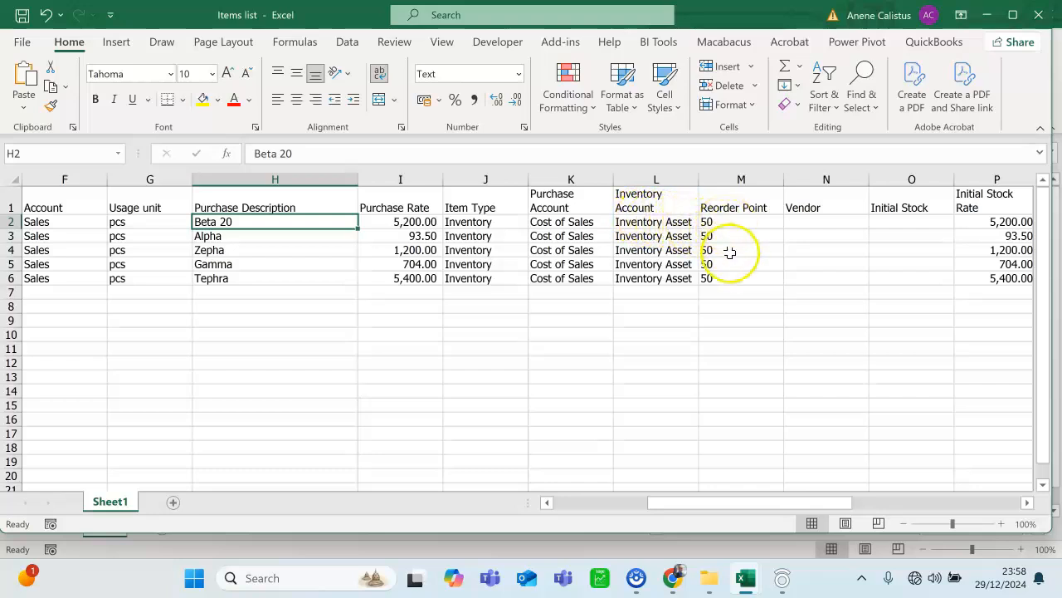
left_click(1029, 503)
left_click(1029, 504)
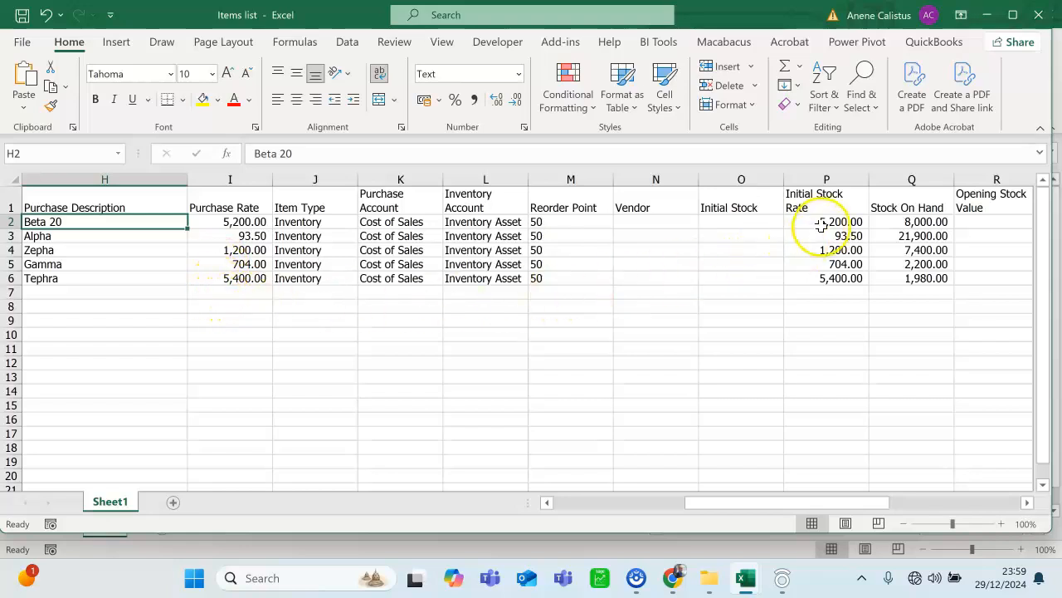
Examine the stock value, status, sales tax and purchase tax columns, and return to the start of the sheet.
left_click(1028, 503)
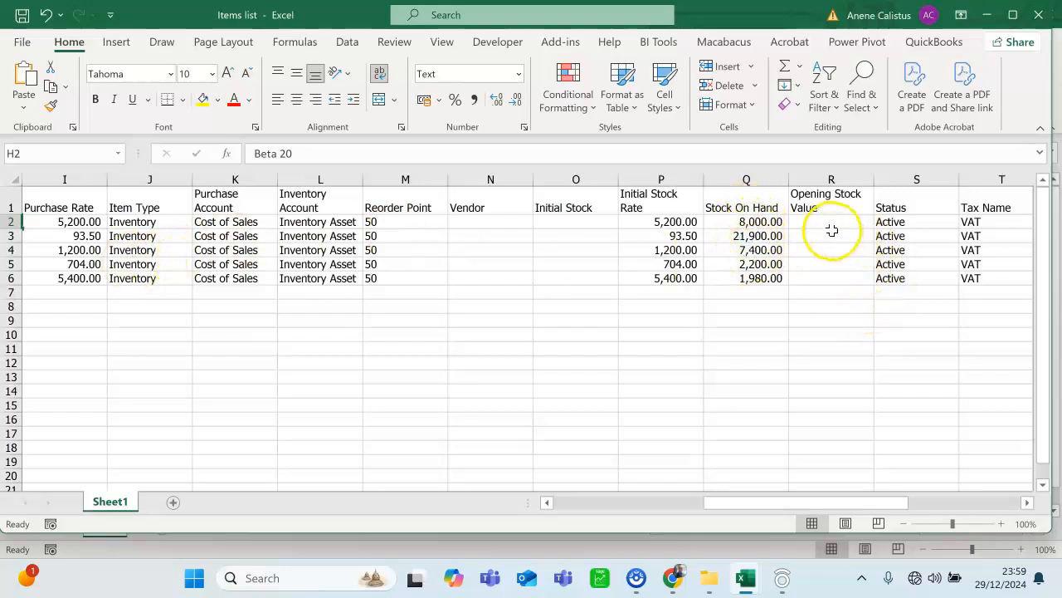
left_click(1028, 502)
left_click(1028, 502)
left_click(1028, 502)
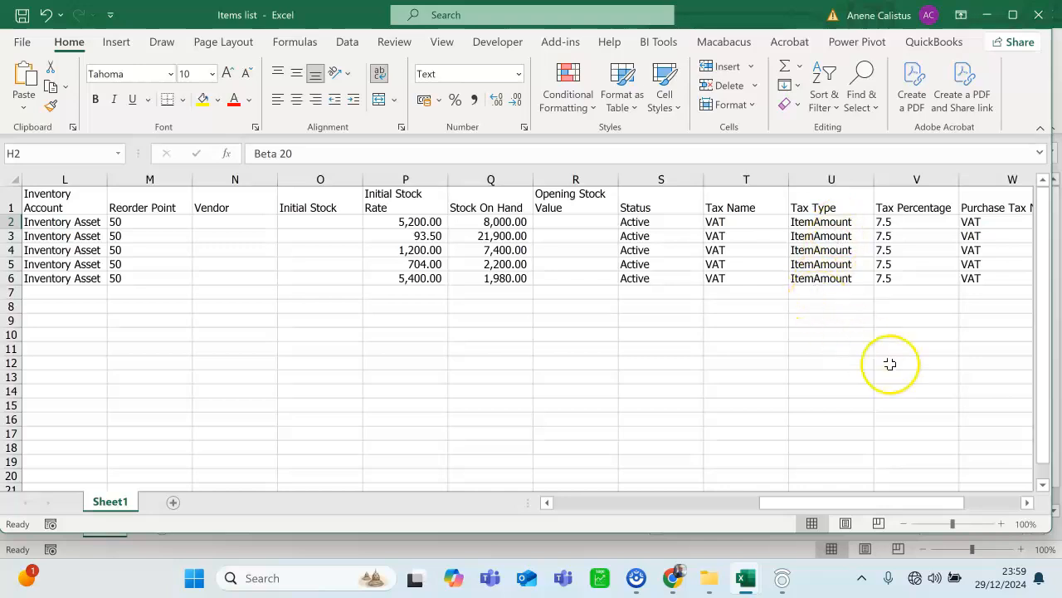
left_click(1028, 502)
left_click(1028, 502)
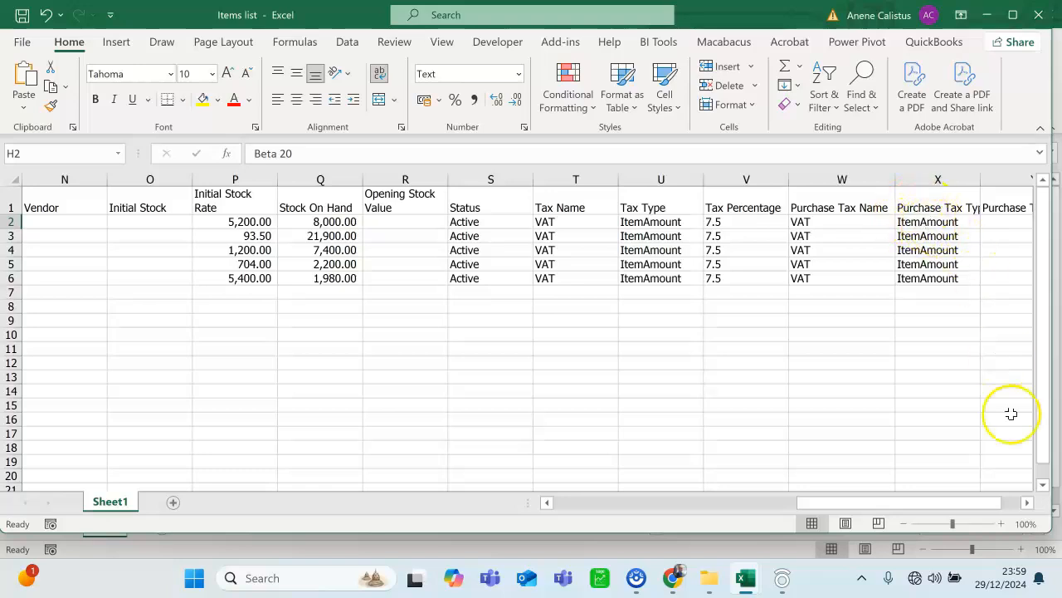
left_click(1027, 502)
left_click(1027, 502)
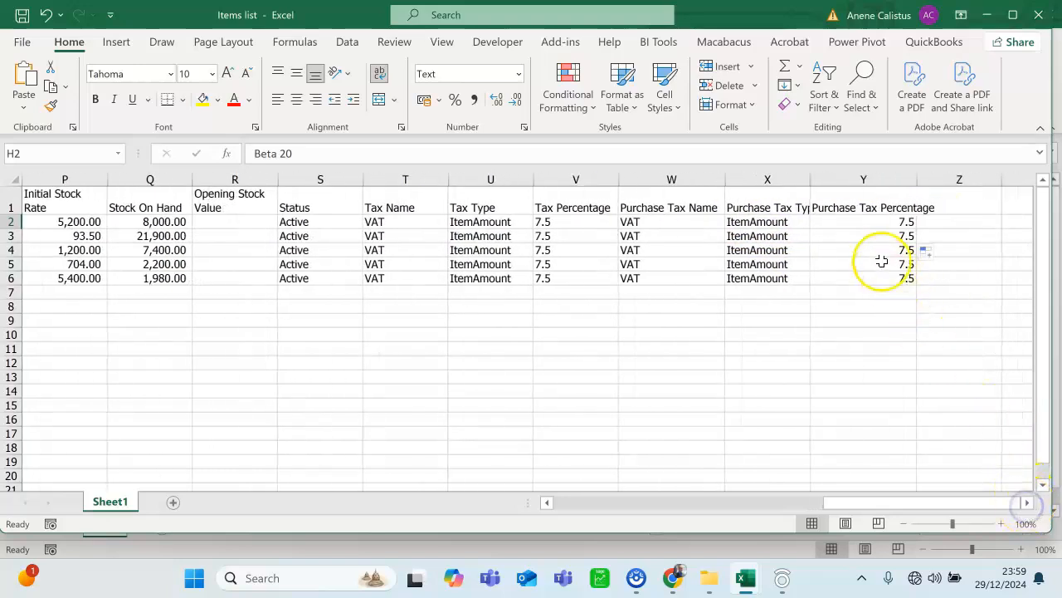
left_click_drag(880, 503, 588, 505)
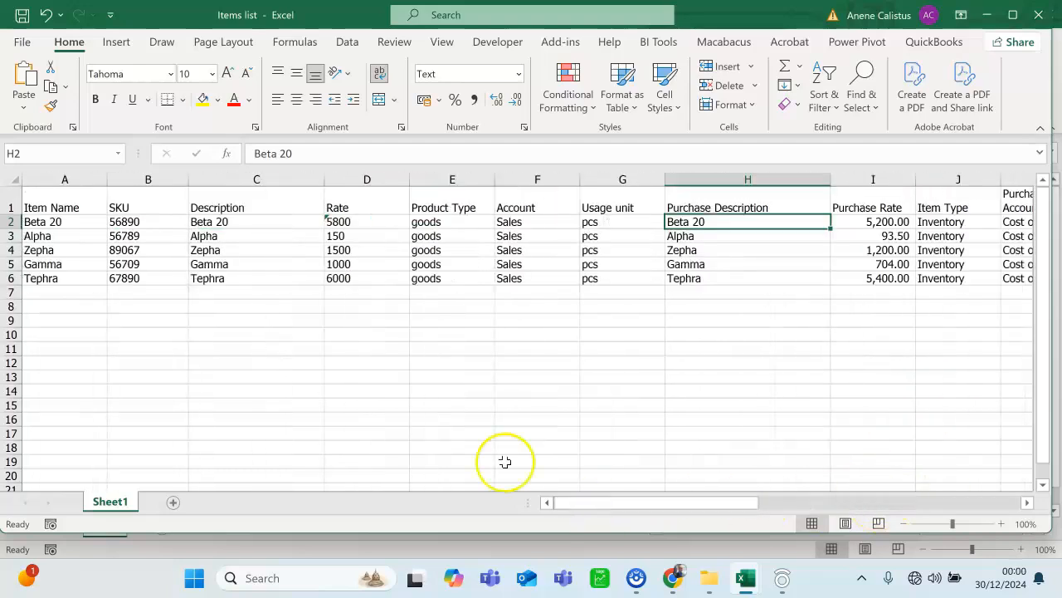
Switch to Zoho Inventory in Chrome and start a new standalone item, ready for its name.
left_click(673, 577)
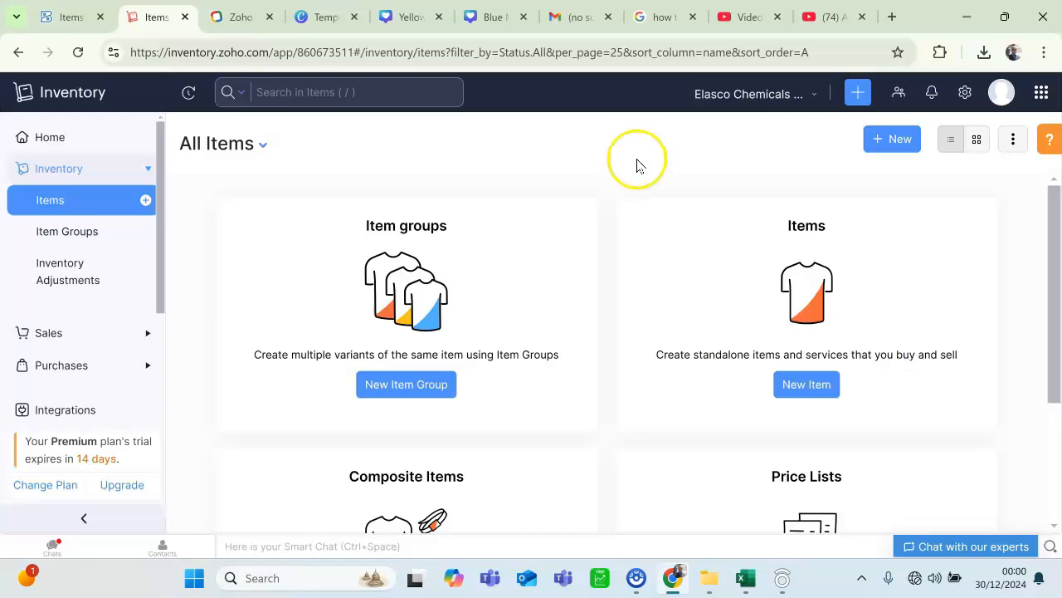
left_click(798, 386)
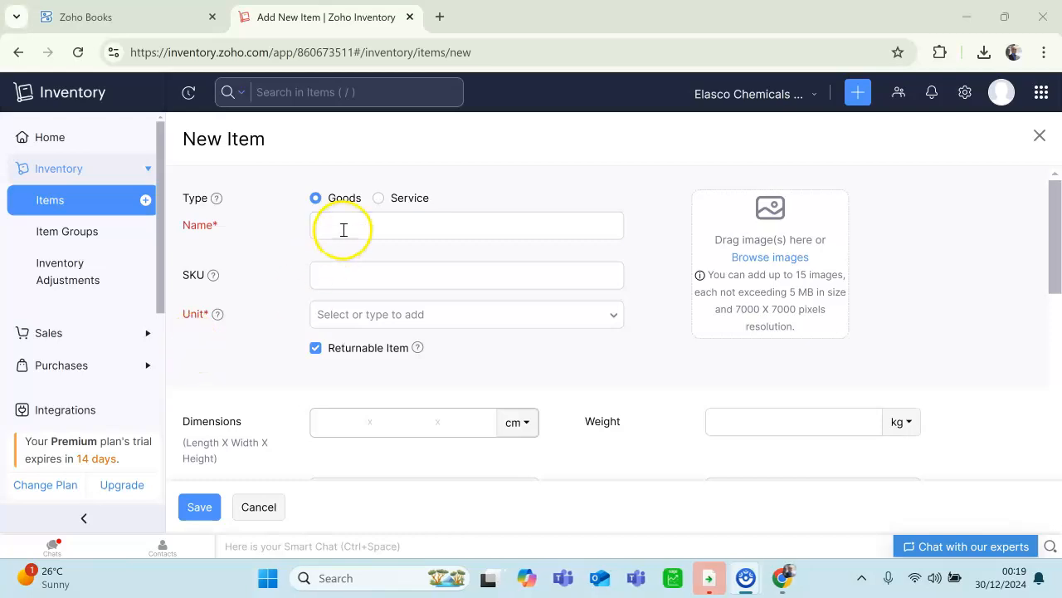
left_click(343, 228)
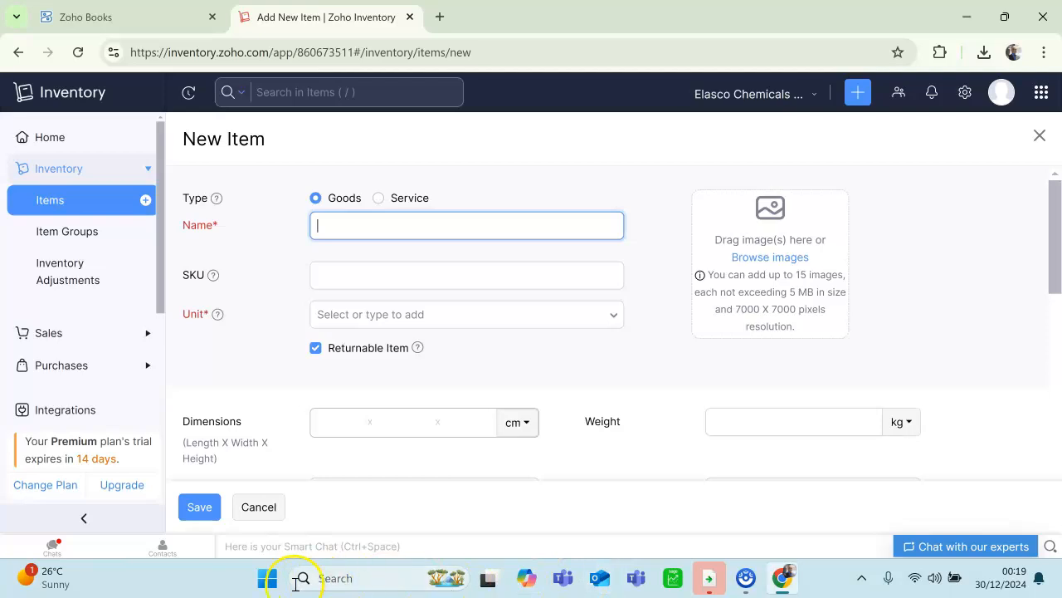
Launch Excel and open the recent Items list workbook.
left_click(267, 578)
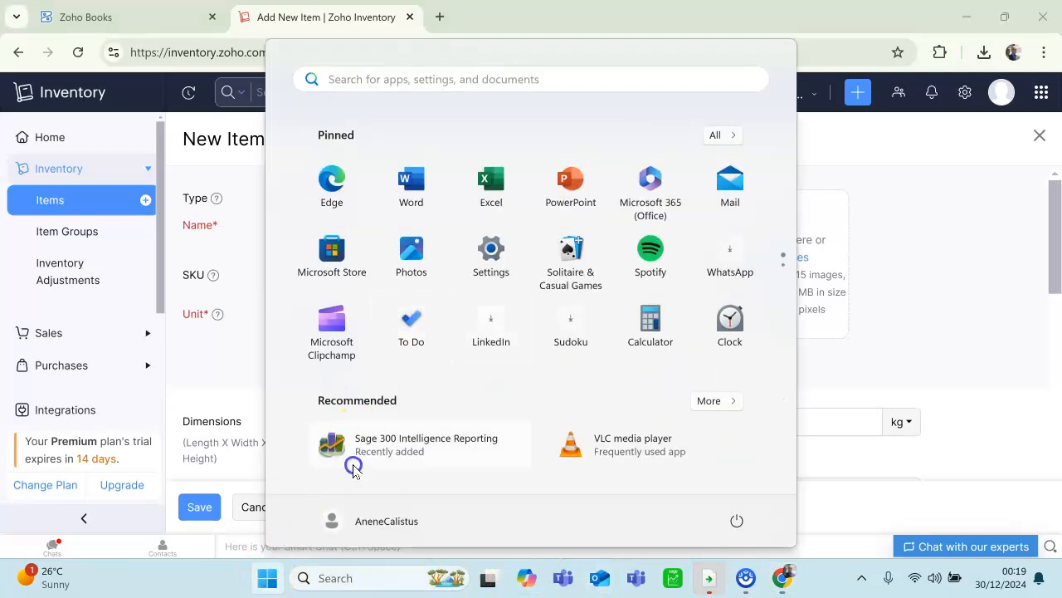
left_click(496, 176)
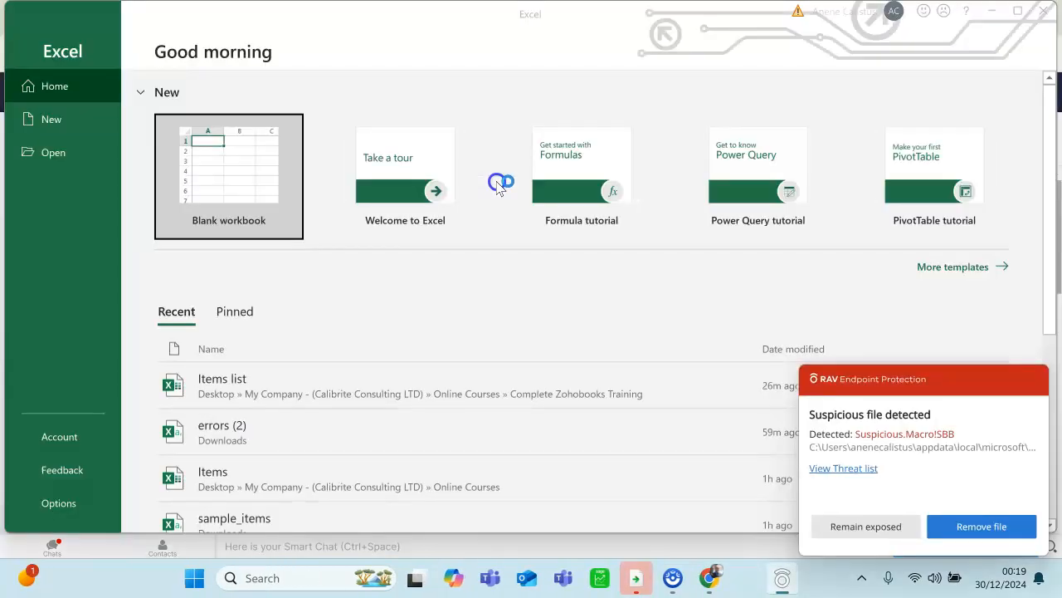
left_click(235, 384)
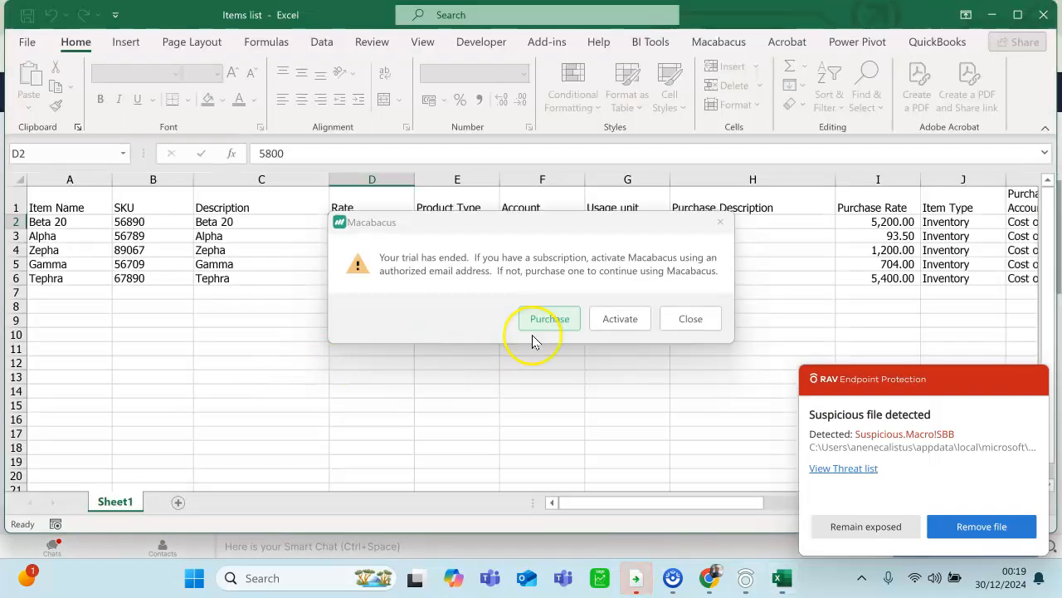
Close the Macabacus trial notice and remove the suspicious file flagged by RAV Endpoint Protection.
left_click(689, 320)
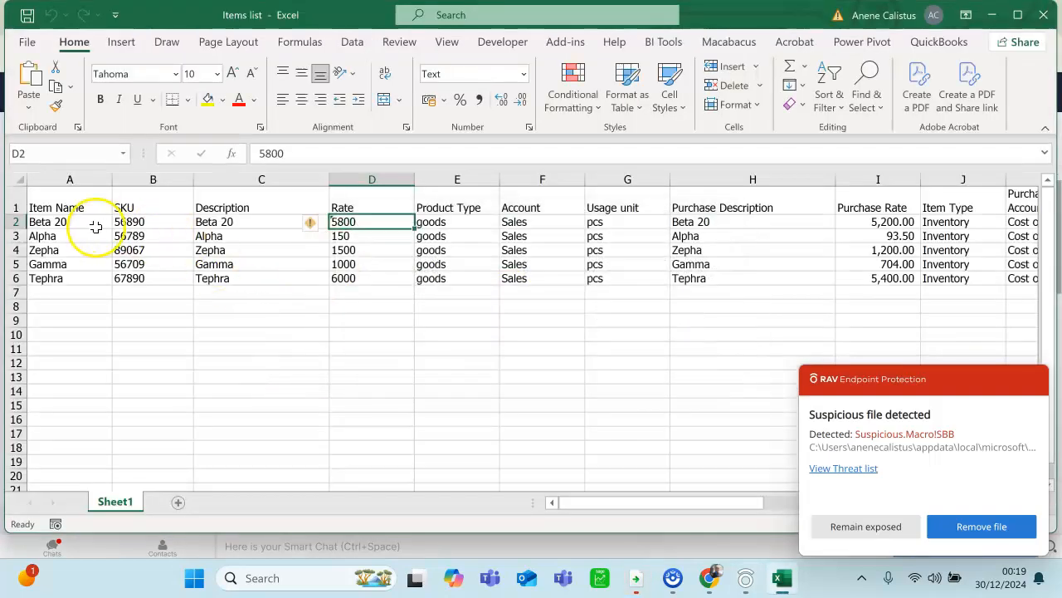
left_click(988, 528)
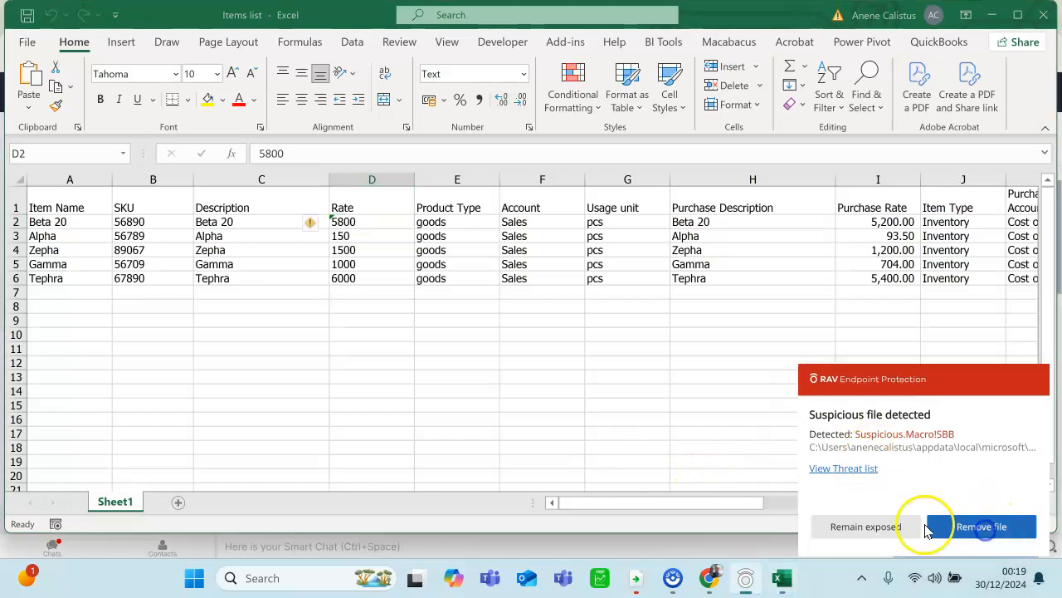
Switch to Zoho Inventory, name the new item Beta 20 and enter its SKU 56890, copied from the Excel Items list.
mouse_move(711, 578)
left_click(656, 539)
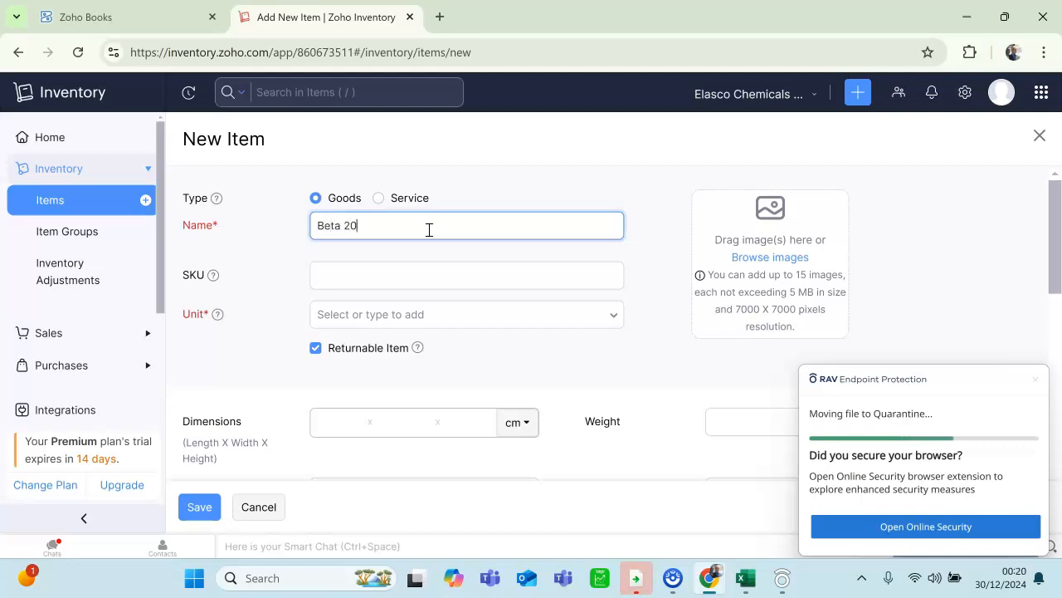
left_click(368, 273)
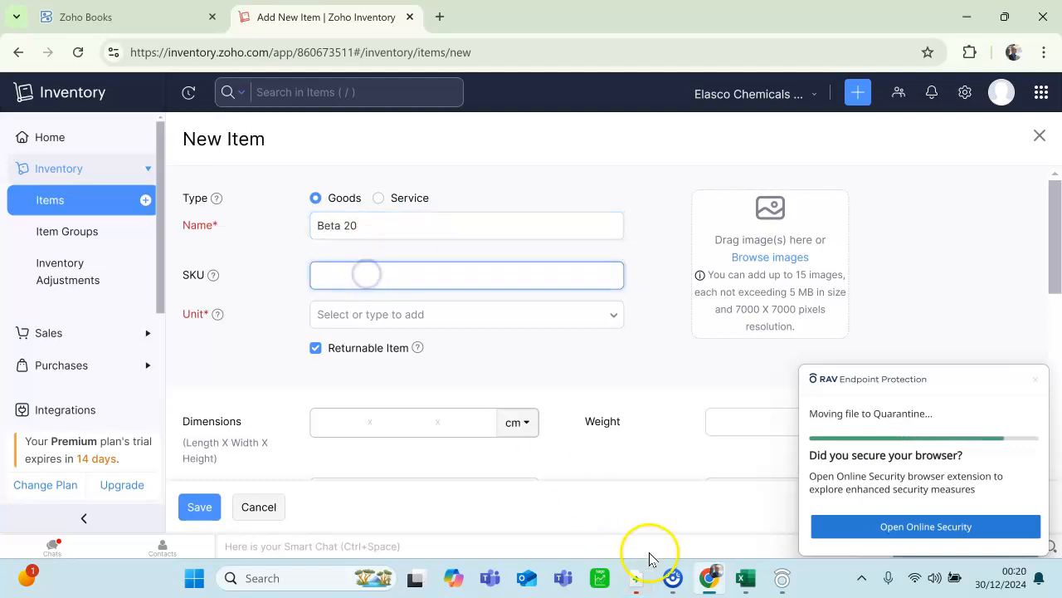
left_click(745, 581)
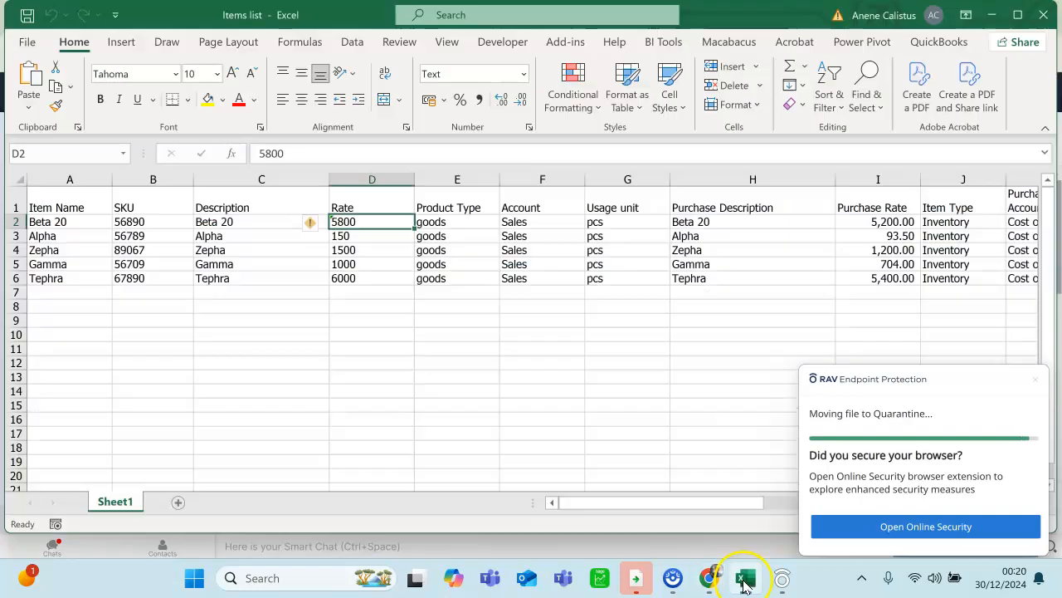
left_click(158, 222)
double_click(133, 222)
right_click(130, 226)
left_click(173, 264)
left_click(700, 581)
left_click(387, 264)
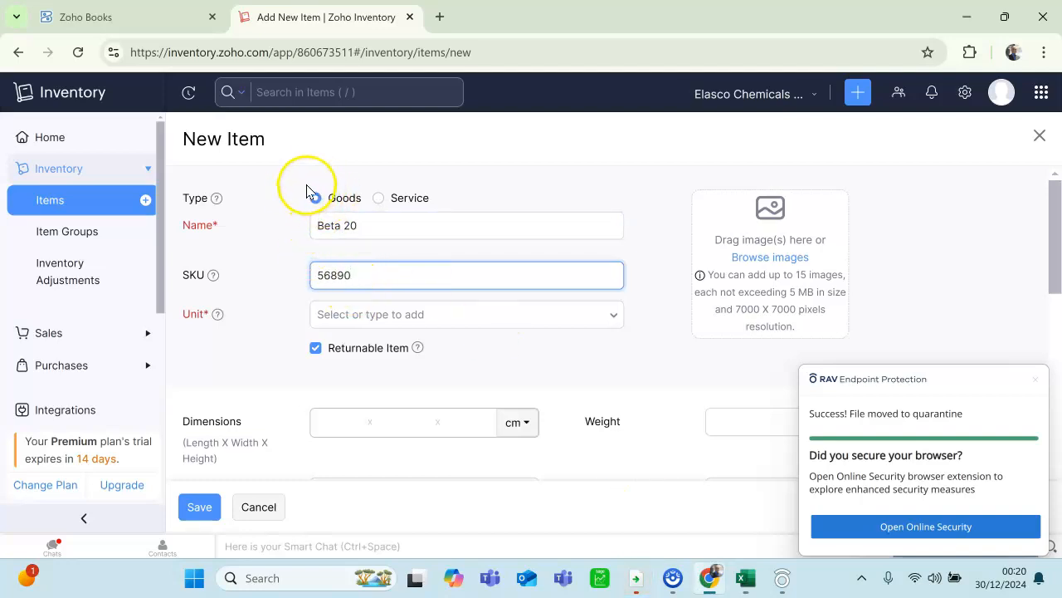
Set the unit of the Beta 20 item to pcs.
scroll(314, 266, "down", 1)
left_click(354, 229)
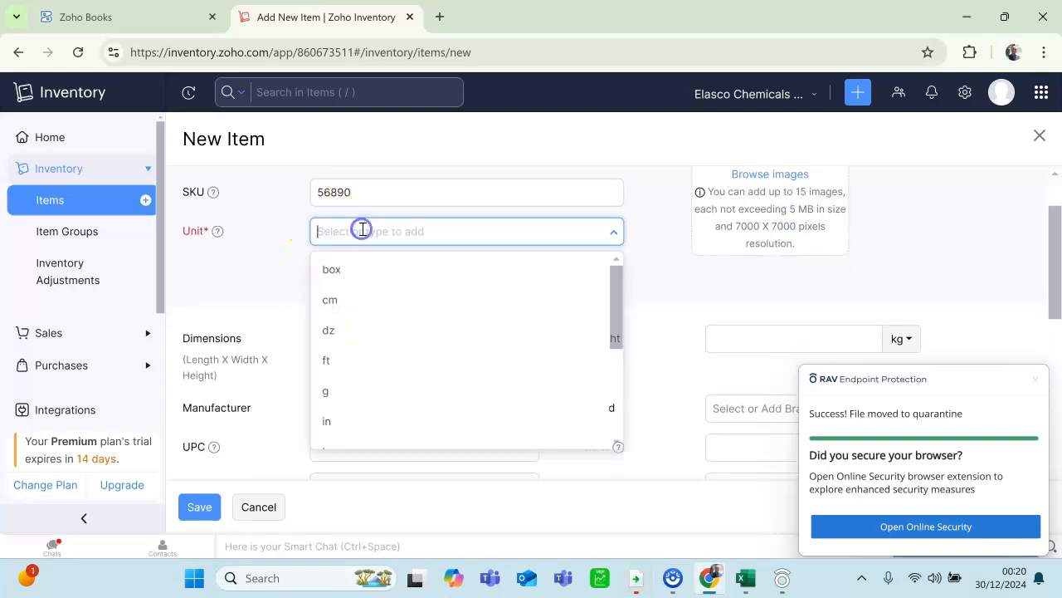
scroll(398, 347, "down", 3)
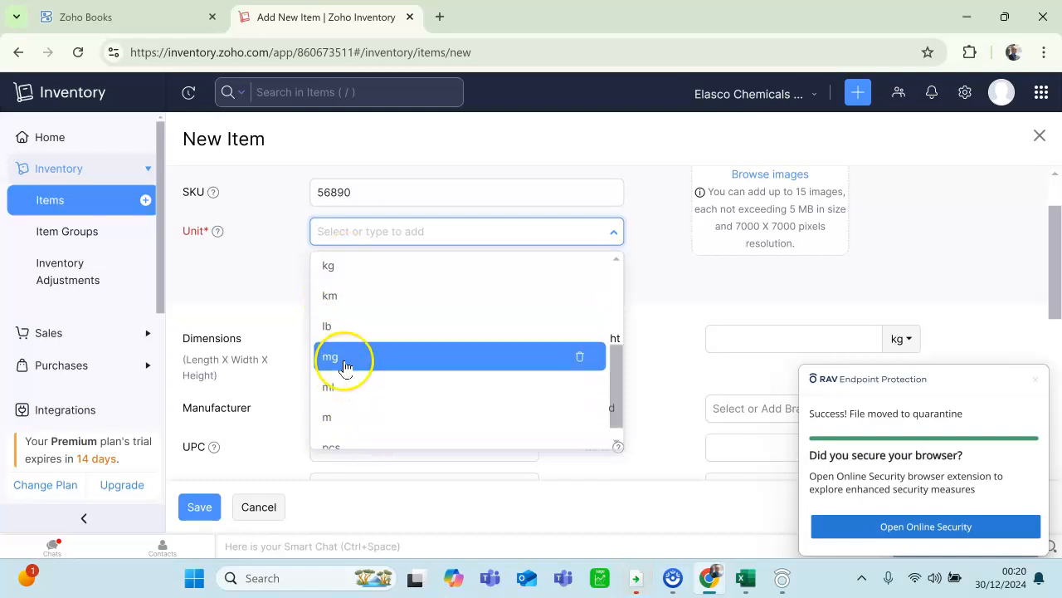
left_click(348, 437)
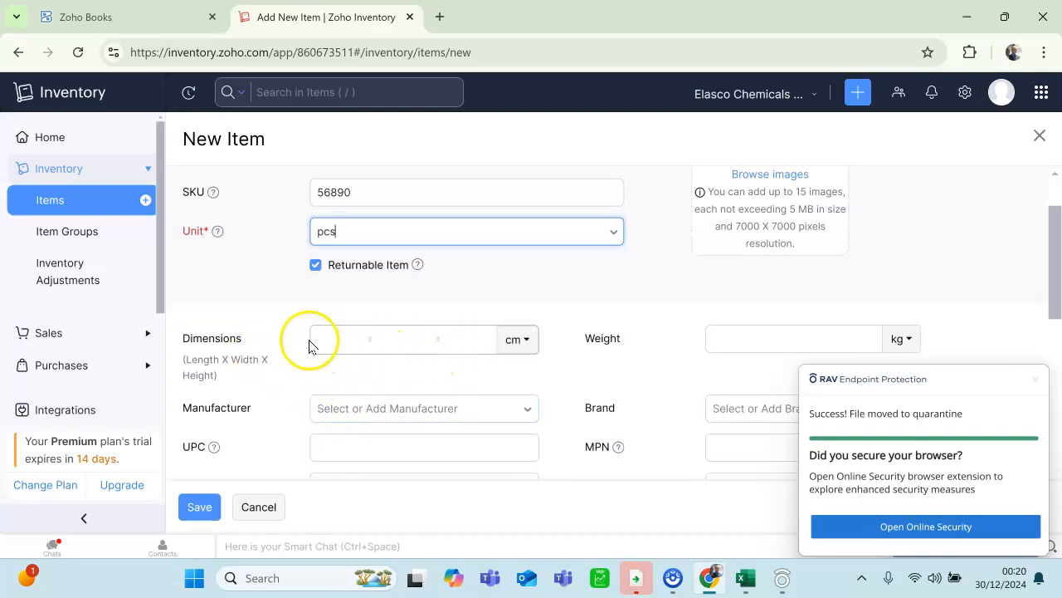
Set the selling price of Beta 20 to NGN 5800 and its cost price to NGN 5200, checking the rates in the Excel sheet.
scroll(307, 332, "down", 1)
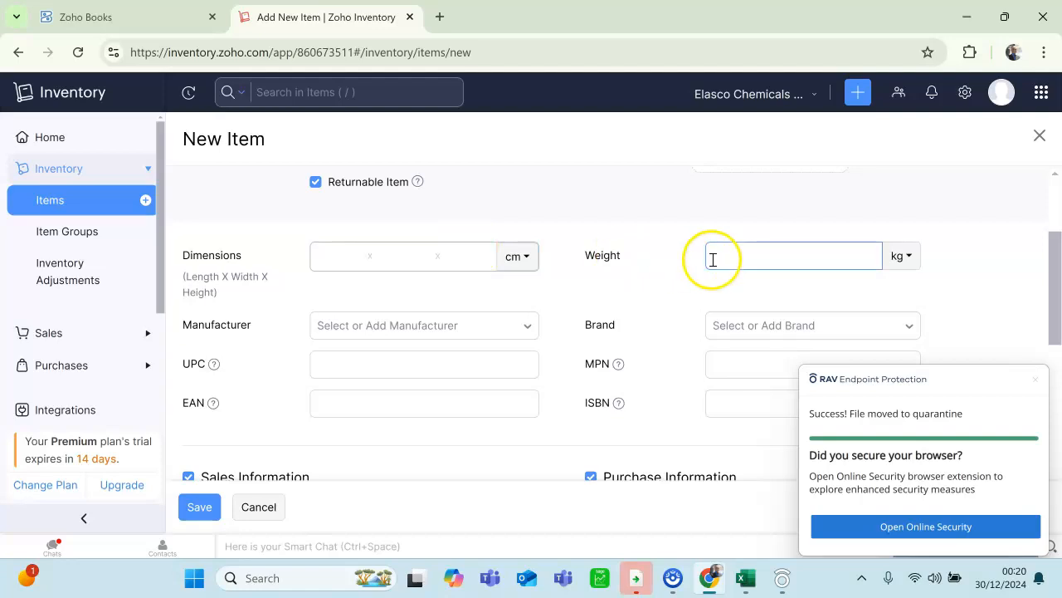
scroll(503, 288, "up", 1)
scroll(764, 216, "up", 1)
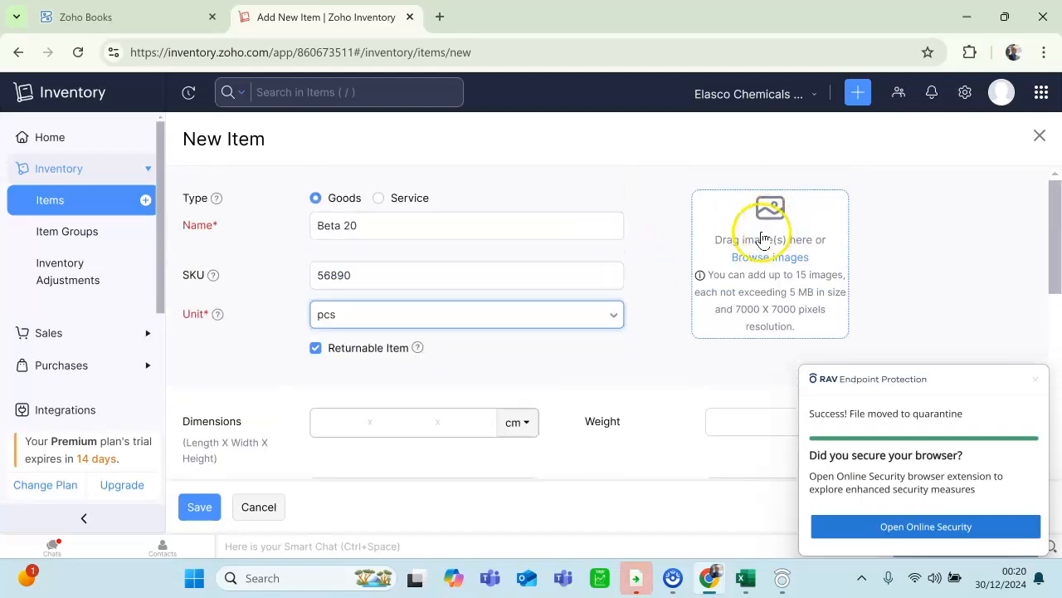
scroll(576, 320, "down", 3)
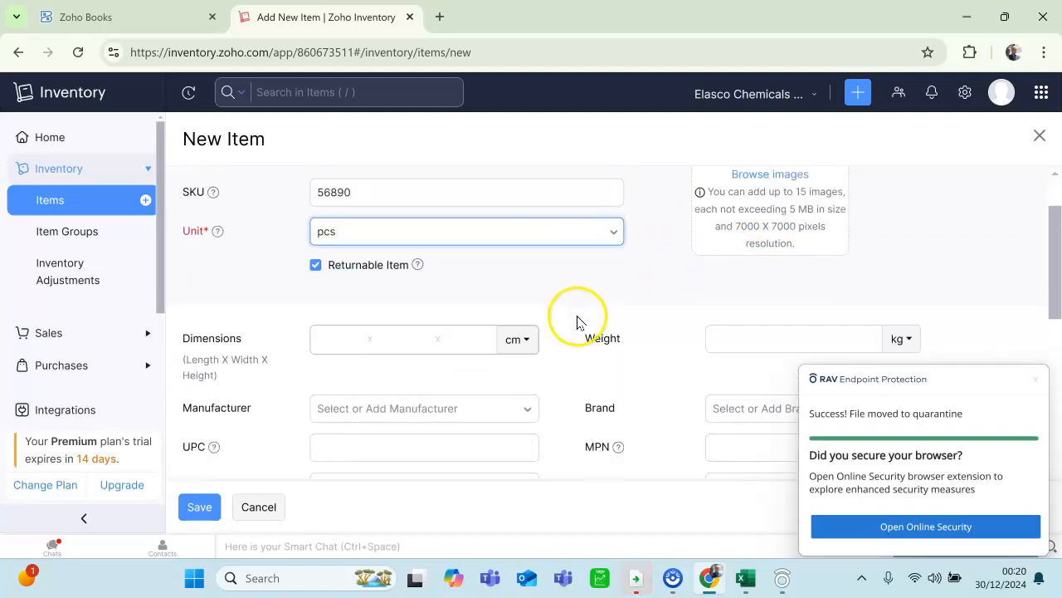
scroll(325, 313, "down", 2)
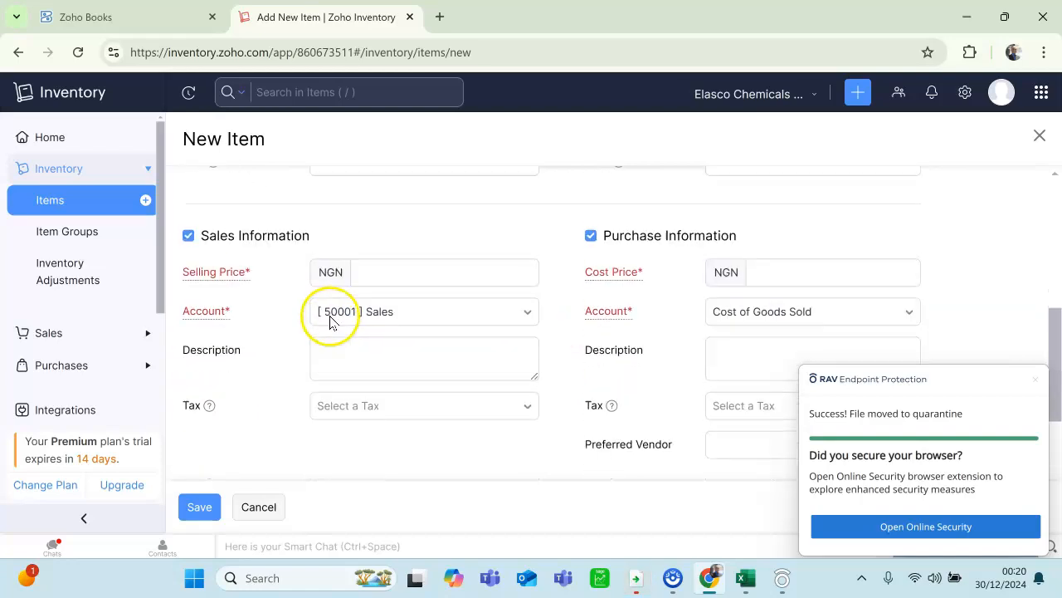
left_click(389, 262)
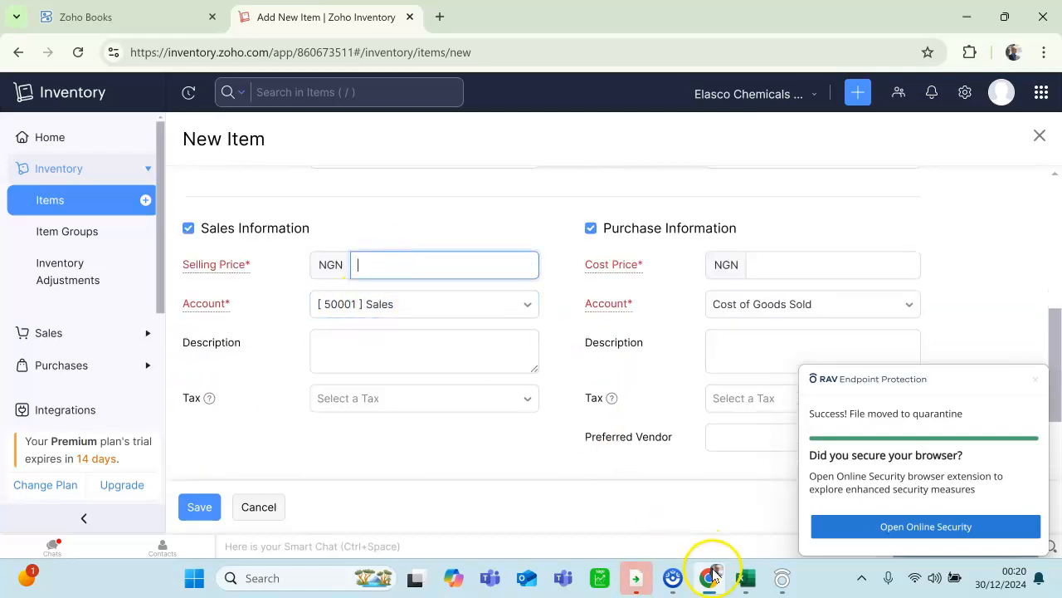
left_click(744, 577)
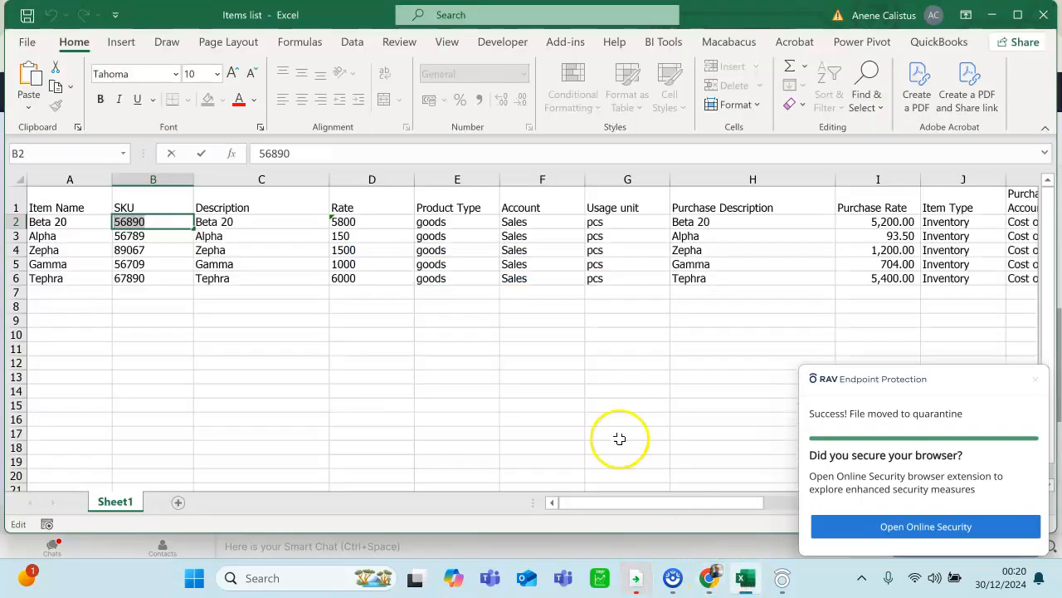
left_click(745, 581)
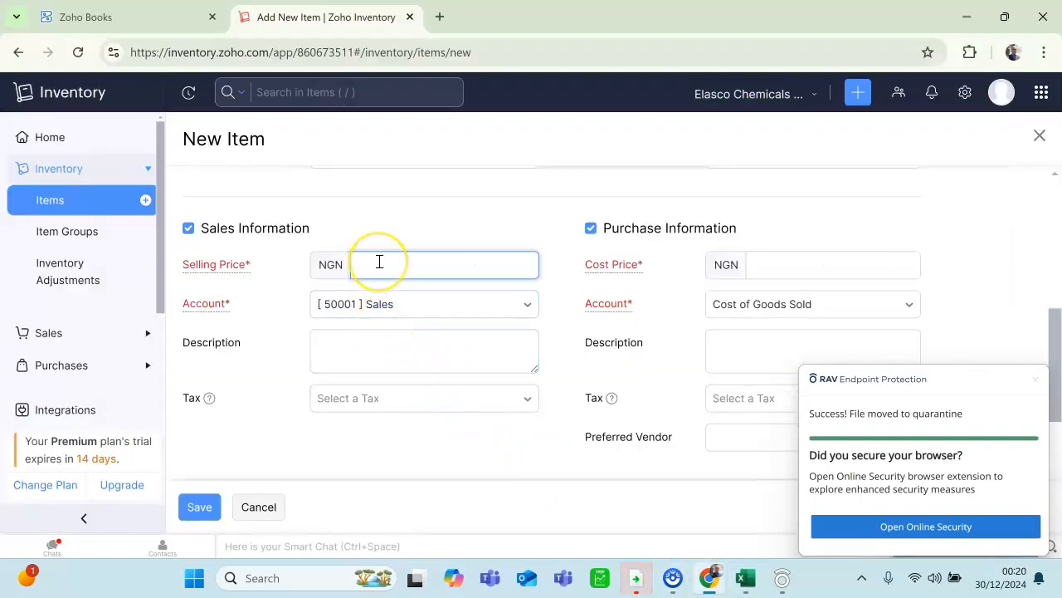
left_click(775, 261)
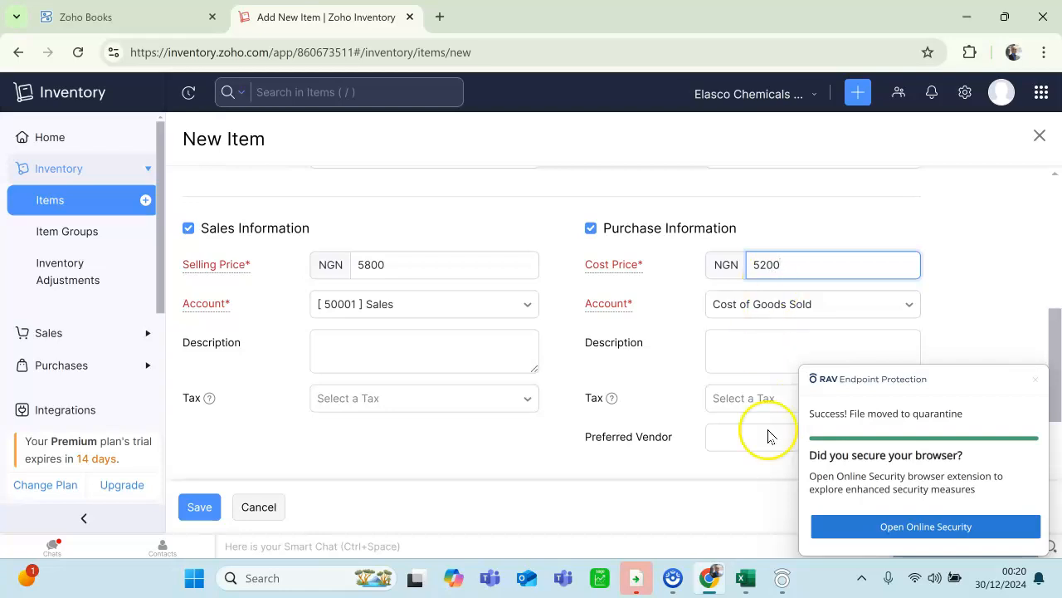
Check the Excel sheet, return to the Zoho Inventory item and enter Beta 20 as both its sales and purchase description.
left_click(745, 578)
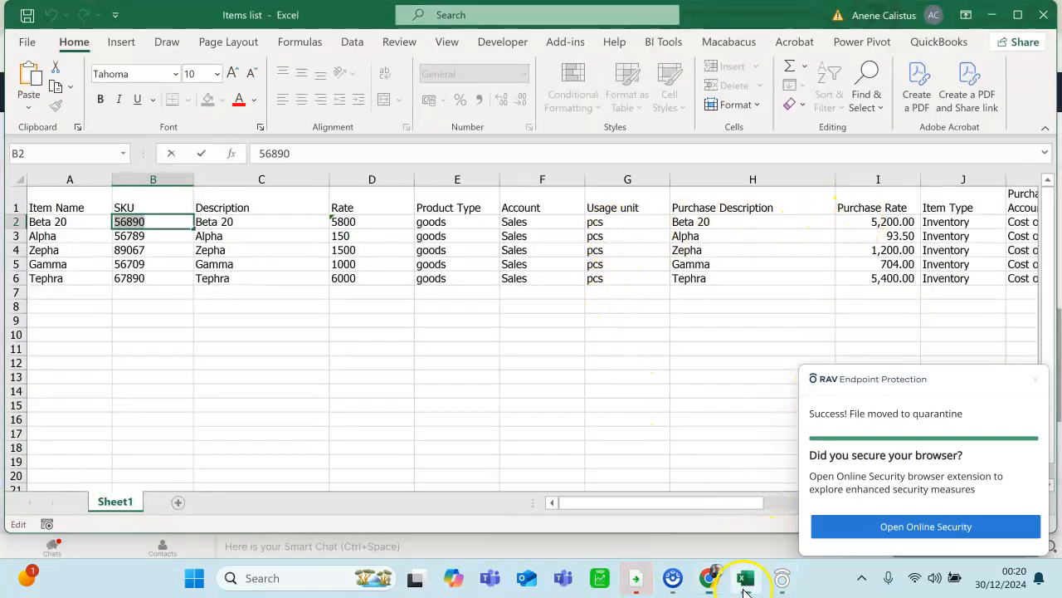
left_click(744, 579)
scroll(337, 274, "down", 2)
left_click(343, 264)
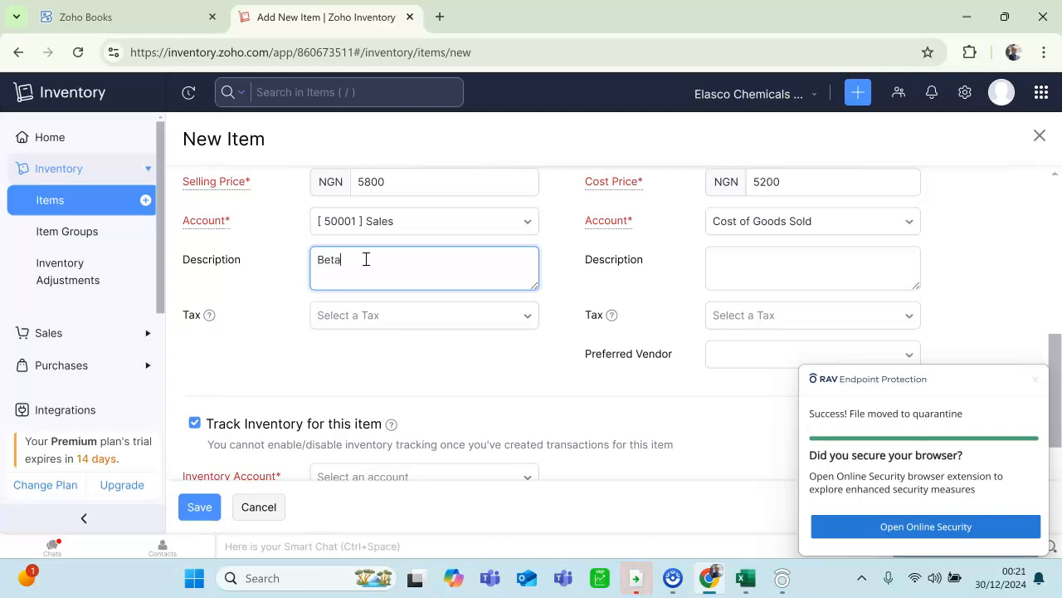
left_click(756, 252)
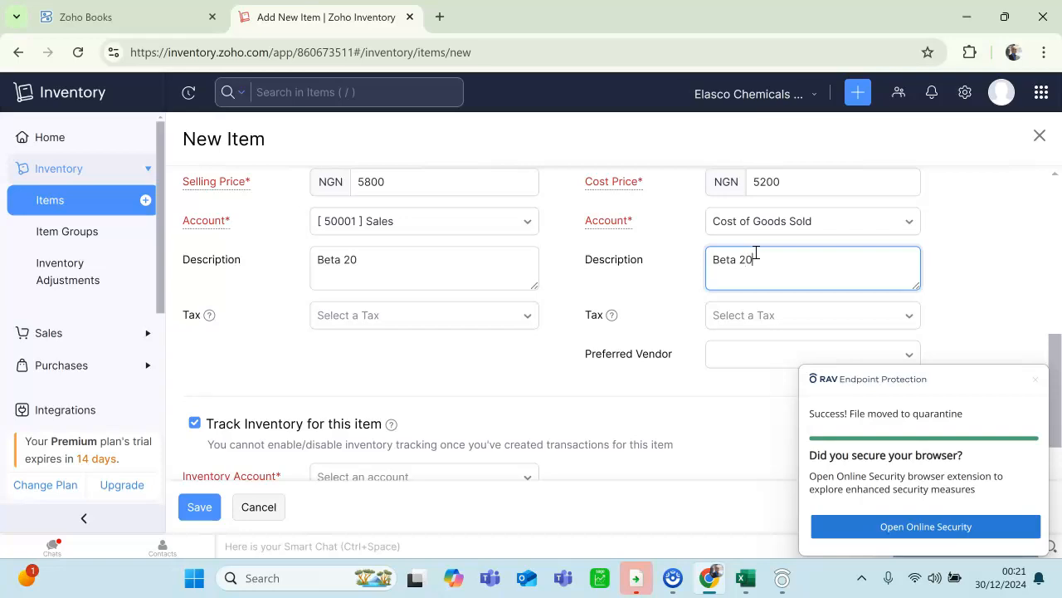
Apply VAT [7.5%] as both the sales tax and the purchase tax of the item.
left_click(450, 315)
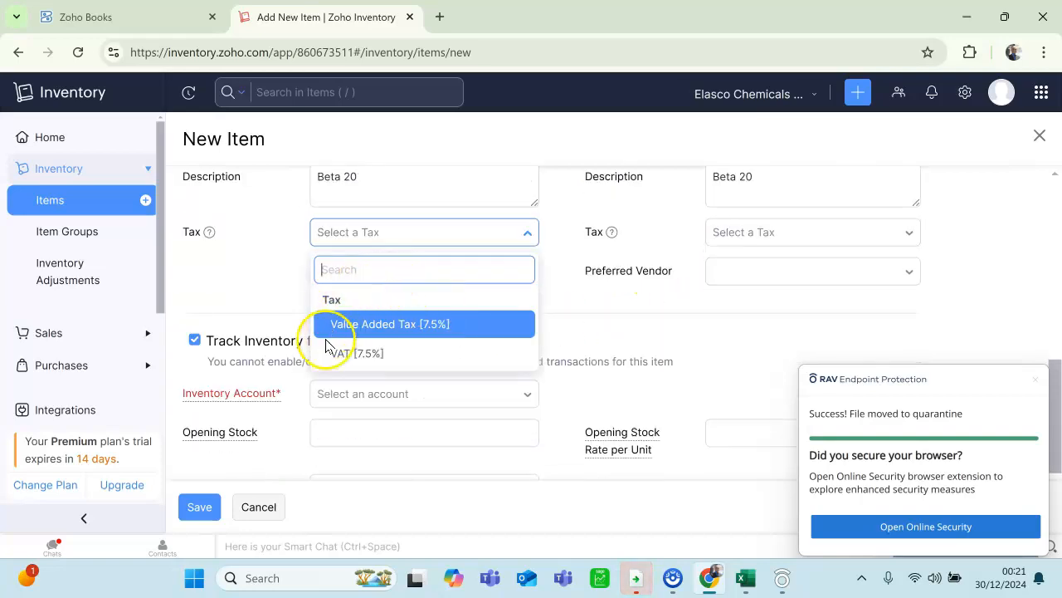
left_click(355, 352)
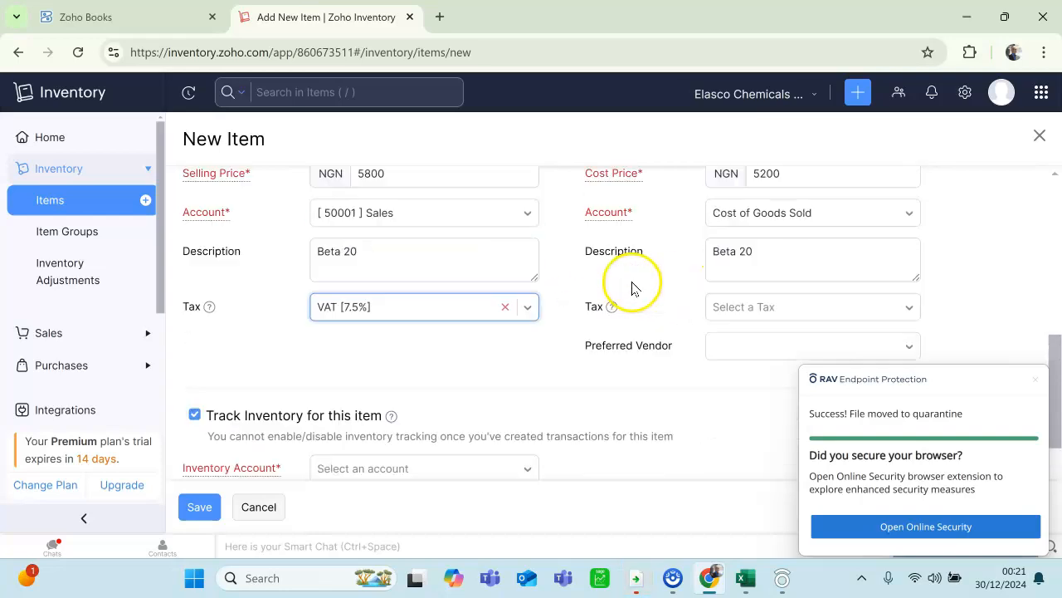
left_click(751, 313)
left_click(742, 435)
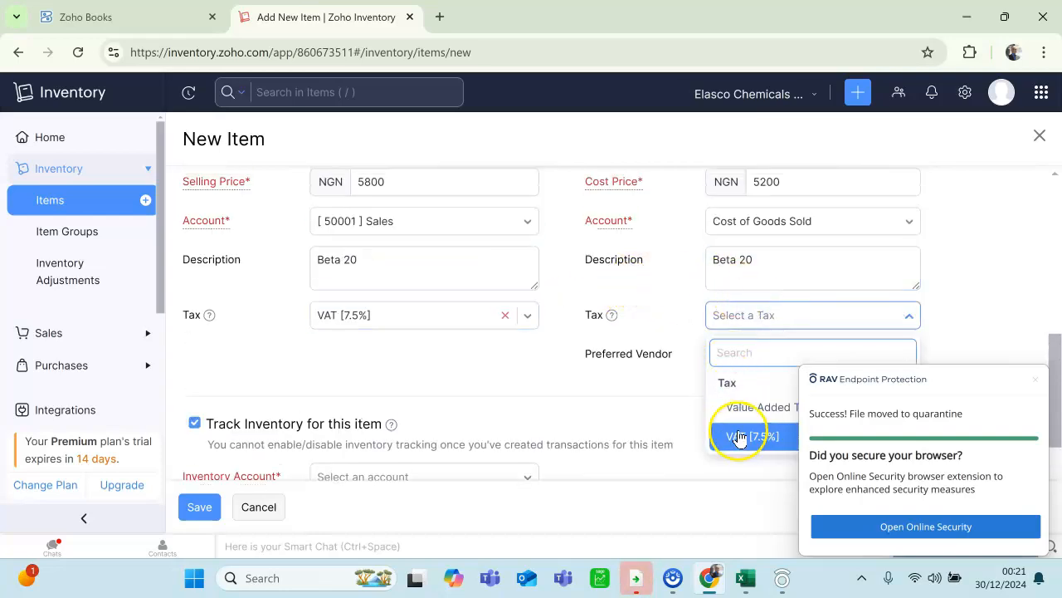
scroll(524, 351, "down", 1)
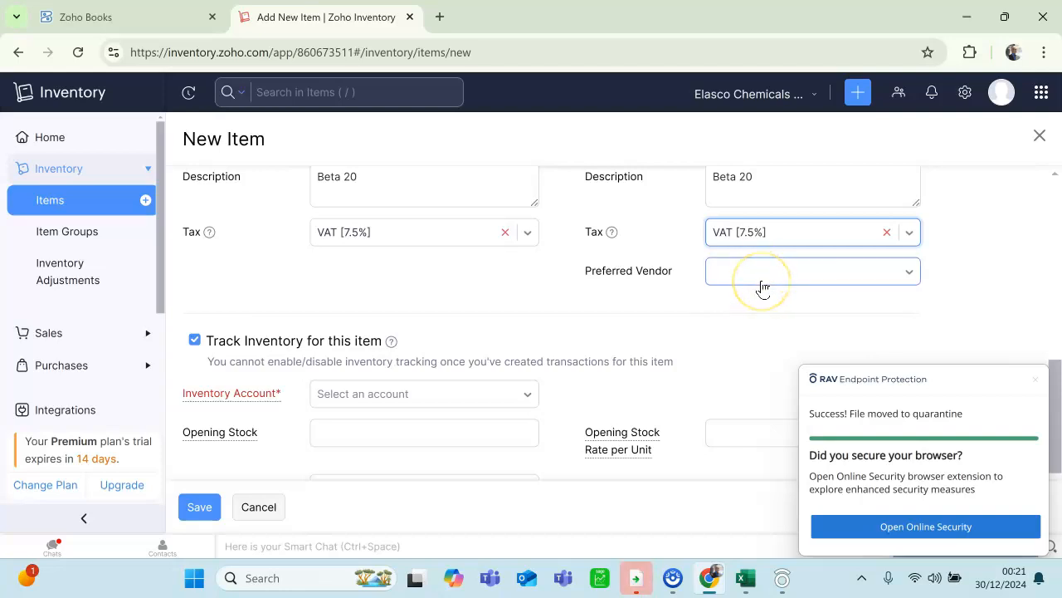
left_click(769, 280)
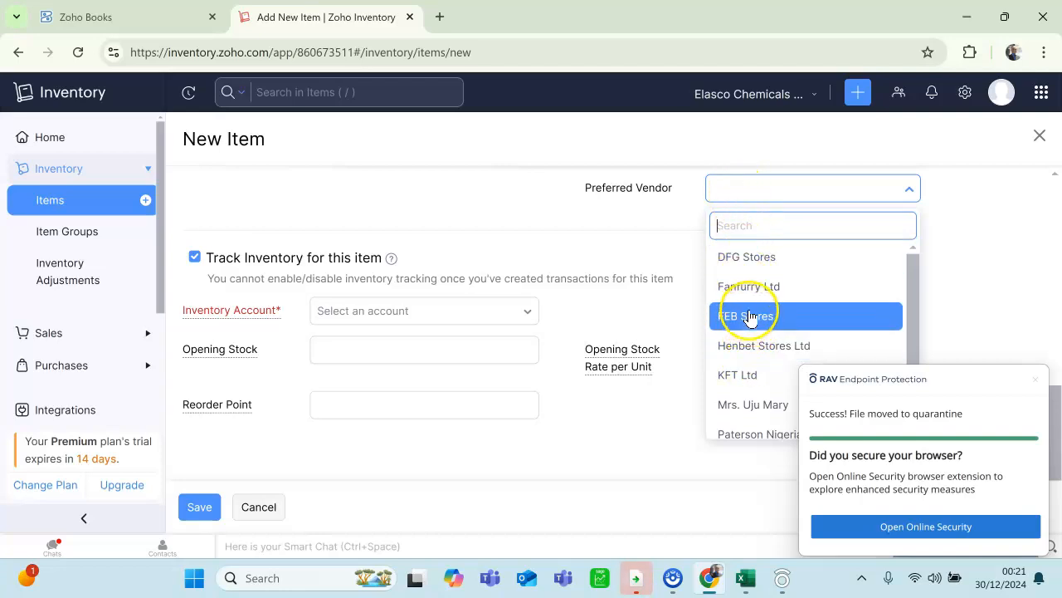
left_click(519, 201)
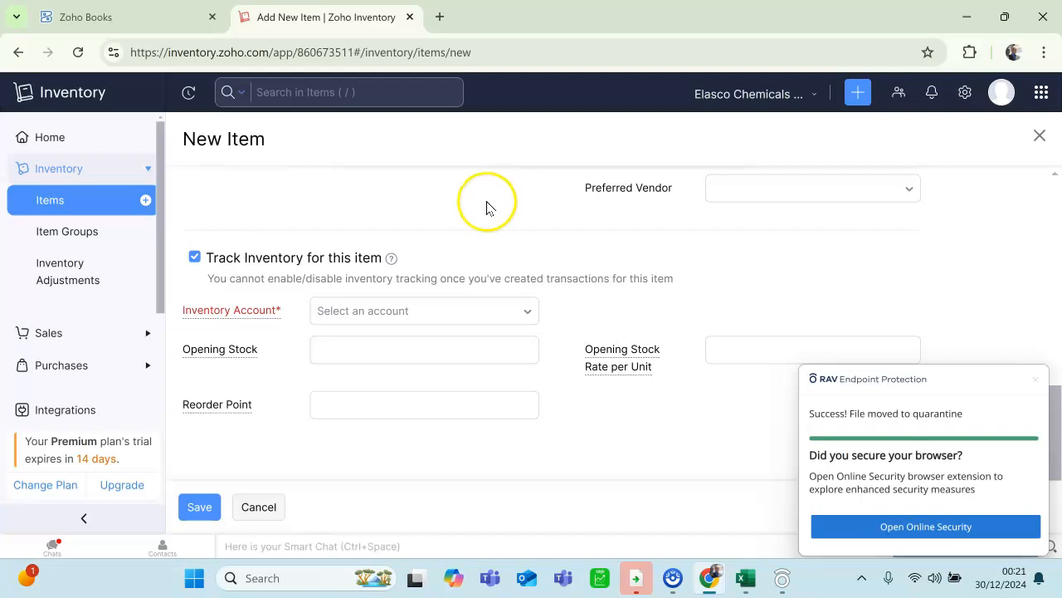
scroll(514, 218, "up", 2)
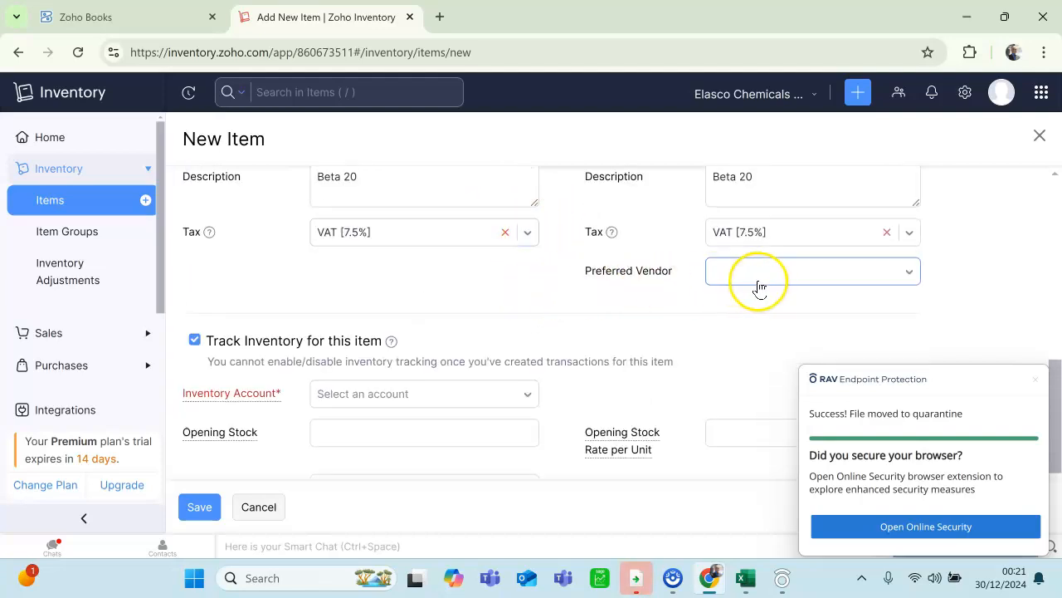
Assign [ 20002 ] Inventory Asset as the inventory account that tracks the item.
scroll(524, 285, "down", 2)
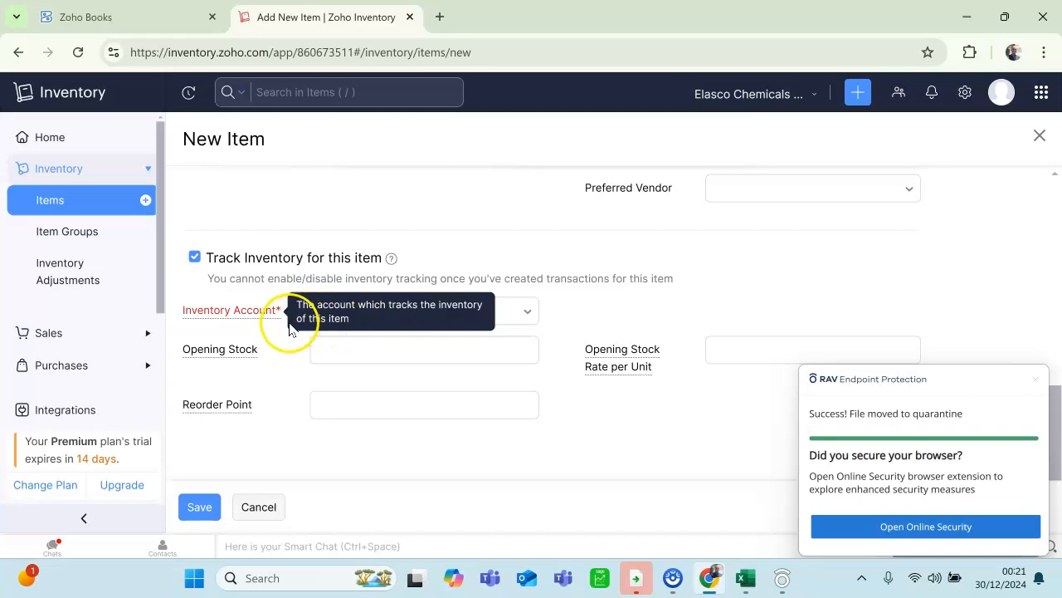
left_click(502, 314)
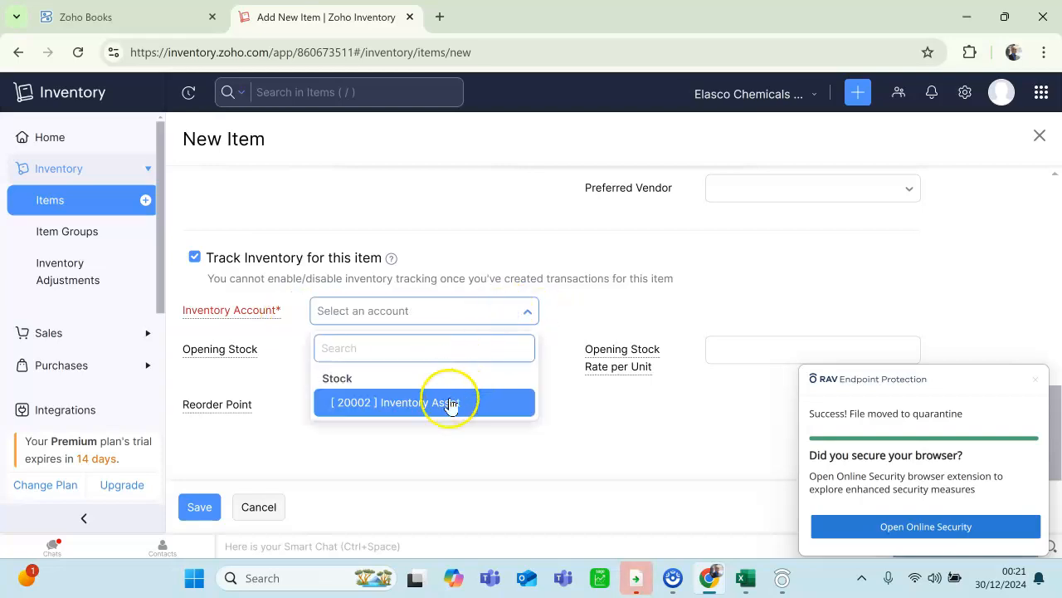
left_click(451, 404)
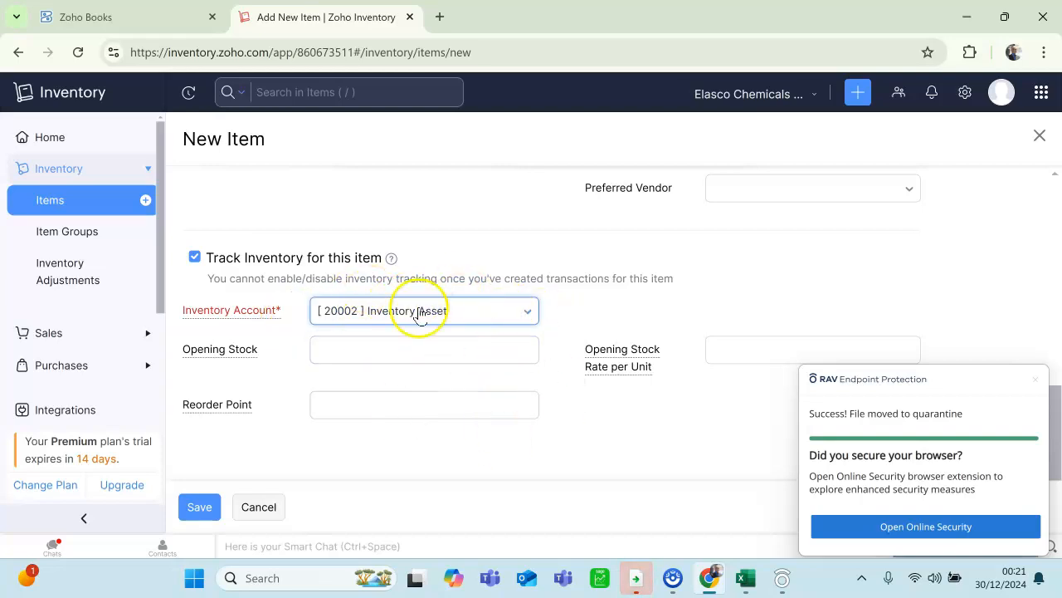
Look up Beta 20's Stock On Hand in the Excel Items list and set the item's opening stock to 8000 in Zoho Inventory.
left_click(386, 351)
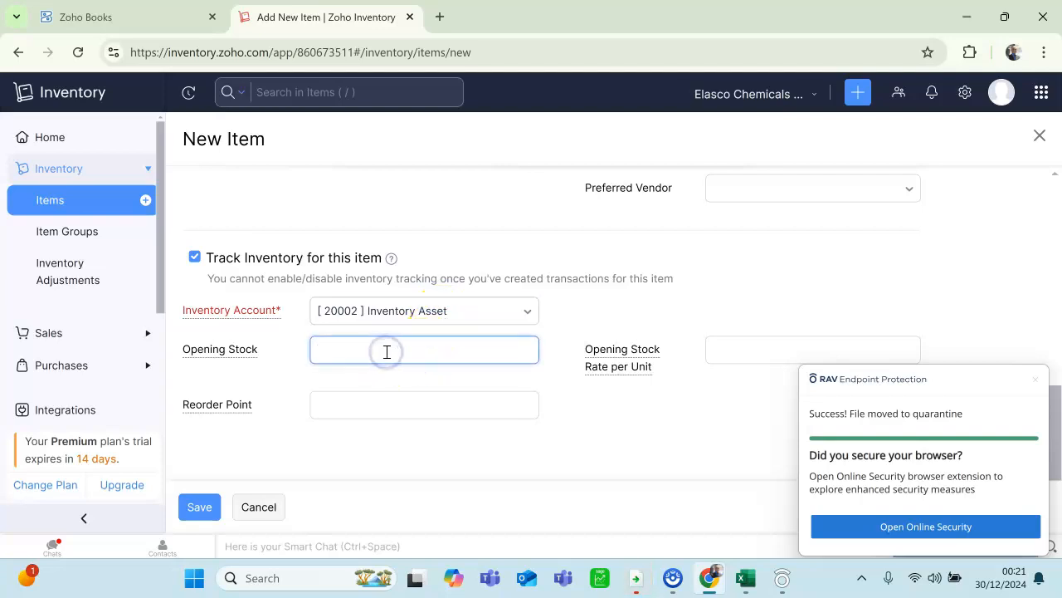
left_click(736, 579)
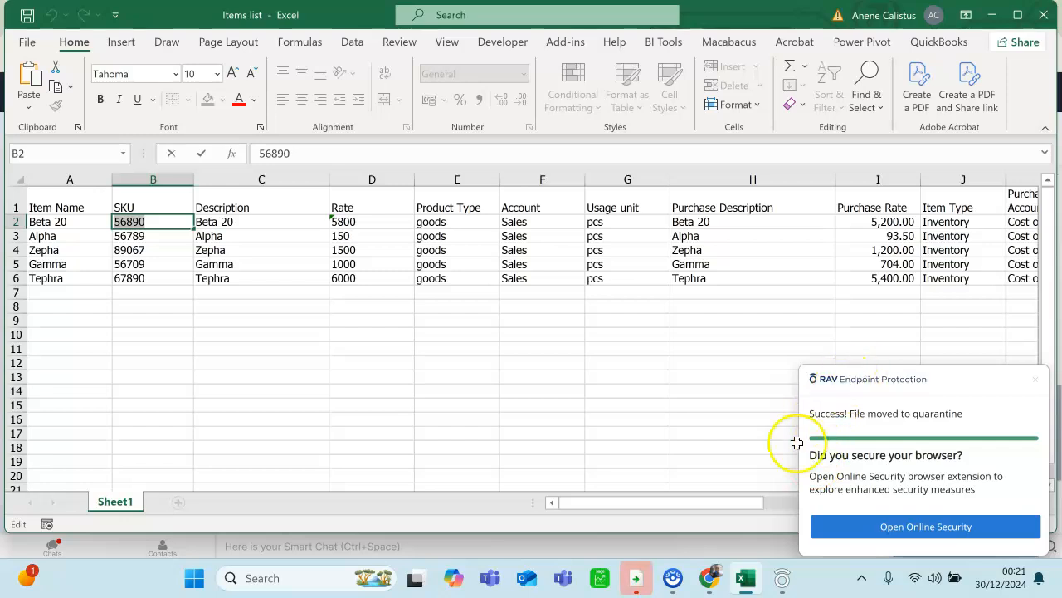
left_click(1037, 380)
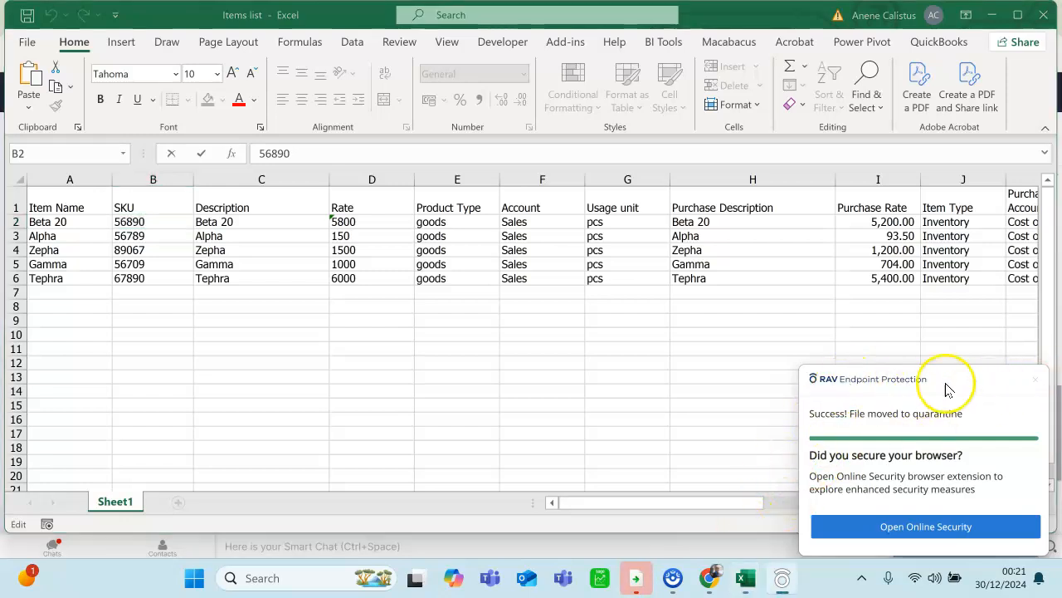
left_click(1035, 379)
left_click_drag(696, 508, 847, 457)
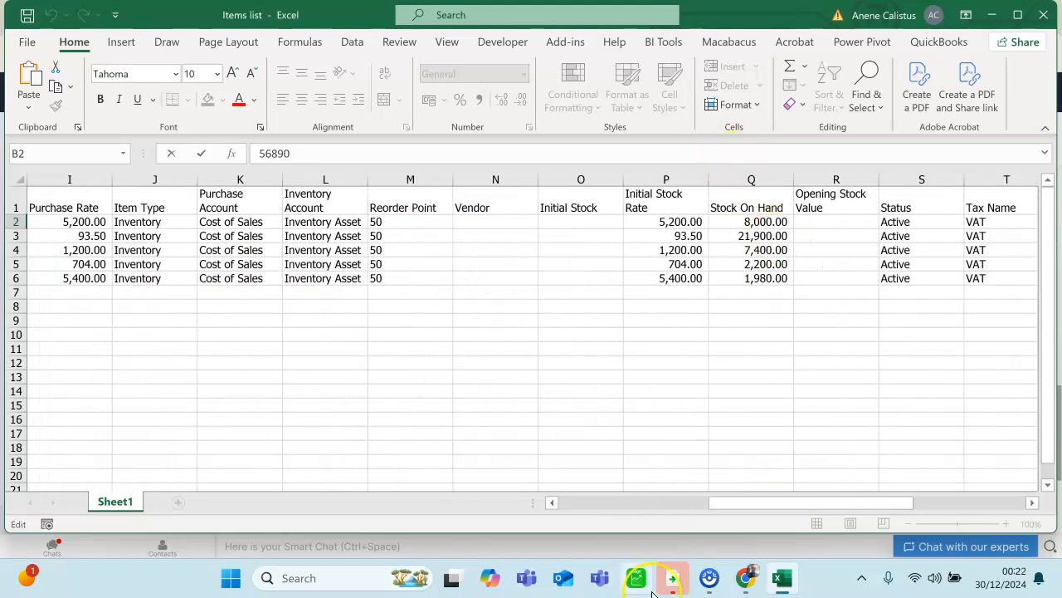
left_click(735, 578)
left_click(376, 347)
Look up Beta 20's Reorder Point in the Excel Items list and set the item's reorder point to 50 in Zoho Inventory.
left_click(367, 403)
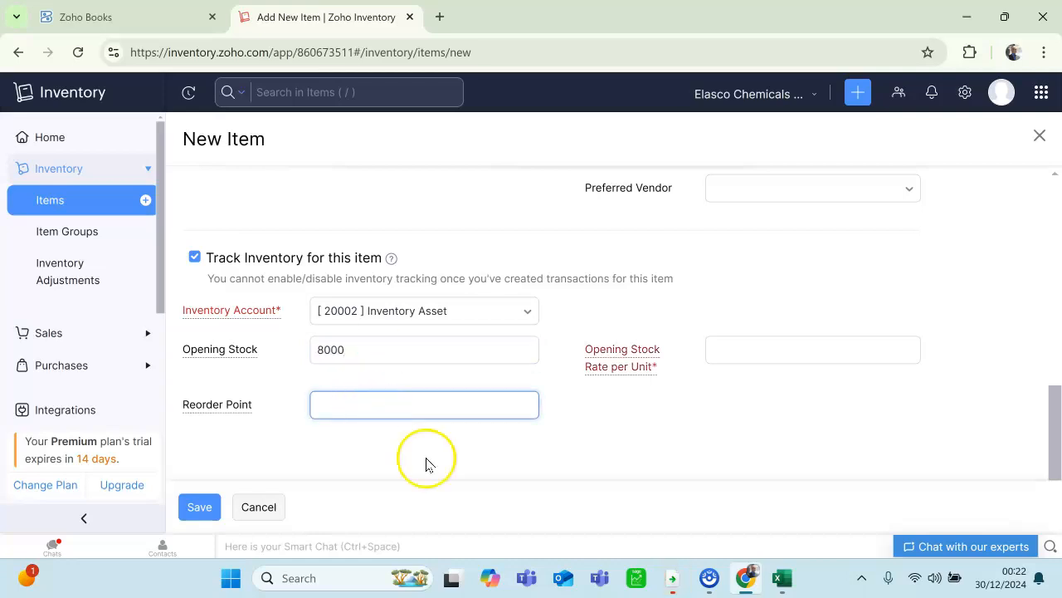
left_click(782, 578)
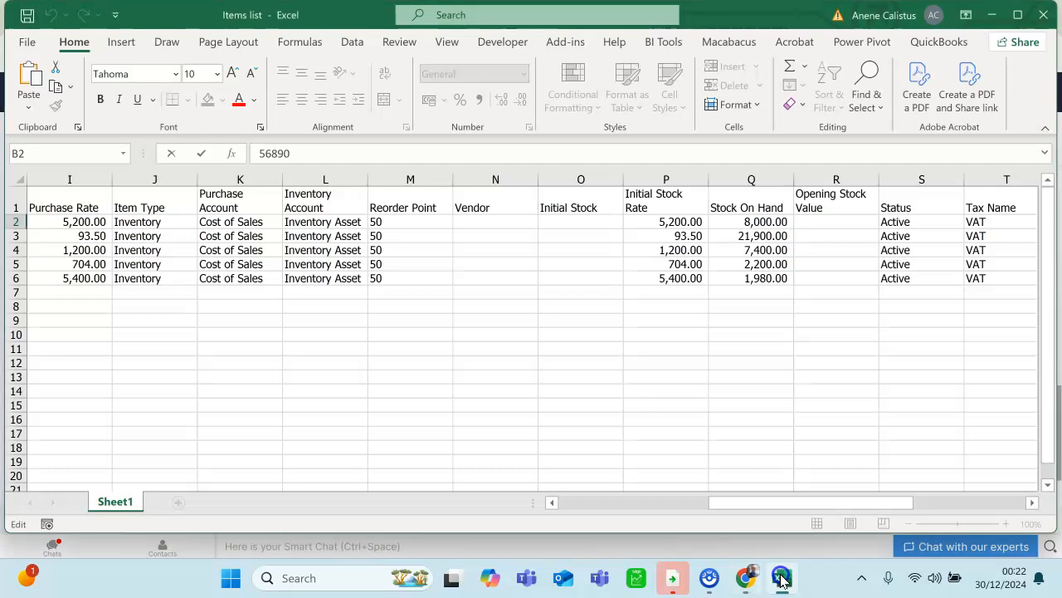
left_click_drag(757, 503, 892, 478)
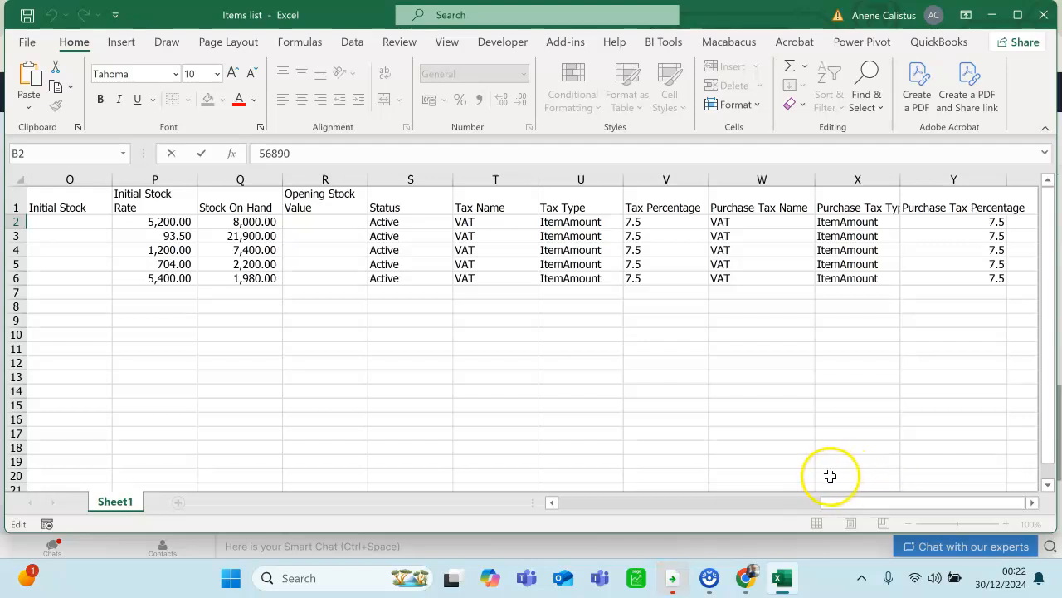
left_click_drag(882, 503, 788, 507)
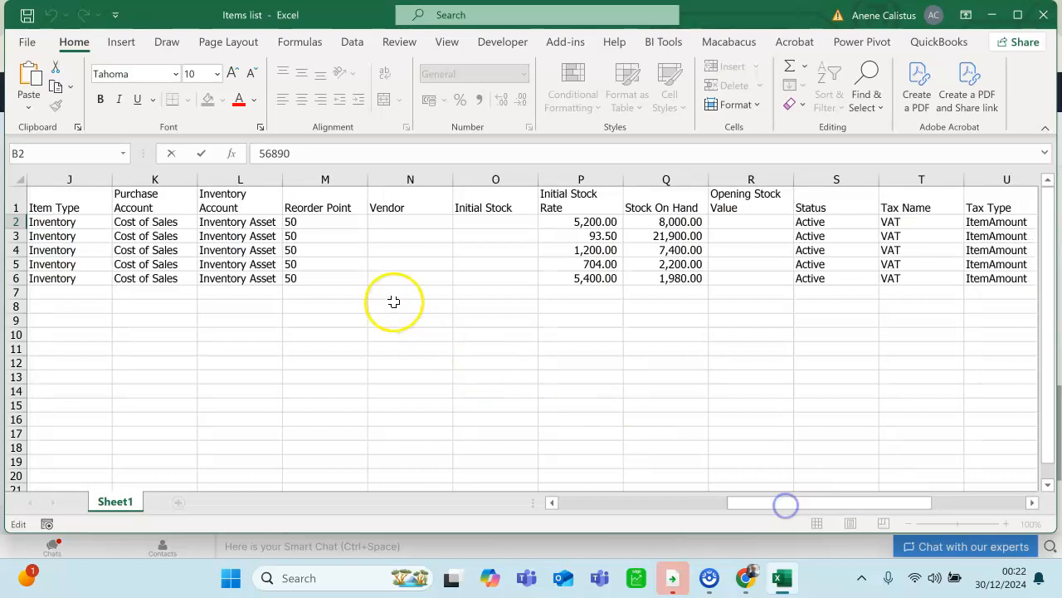
left_click(746, 578)
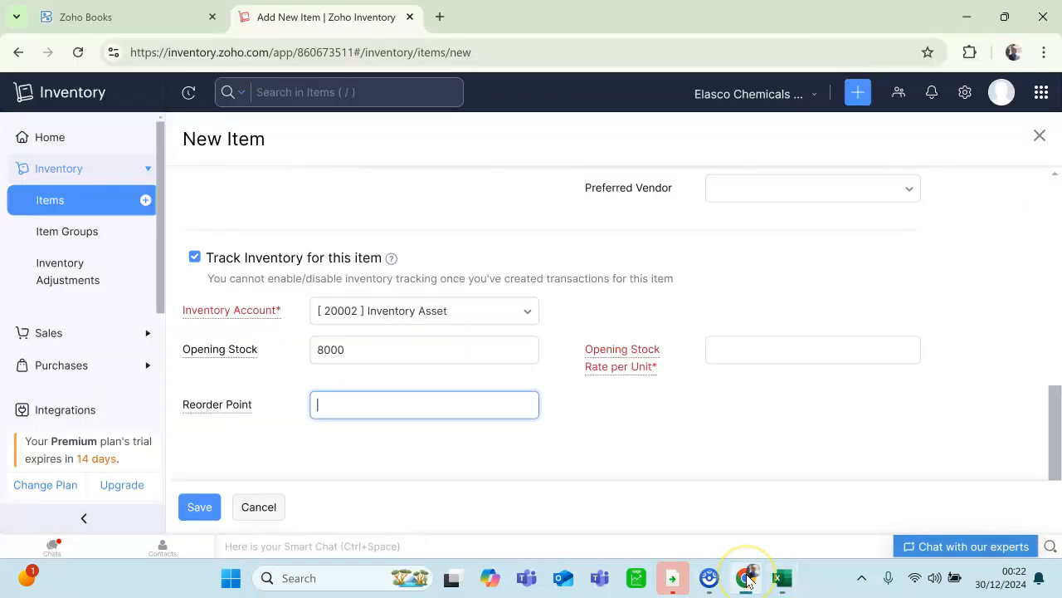
Check the item's cost price in the form and set its opening stock rate per unit to 5200.
left_click(749, 362)
scroll(742, 353, "up", 4)
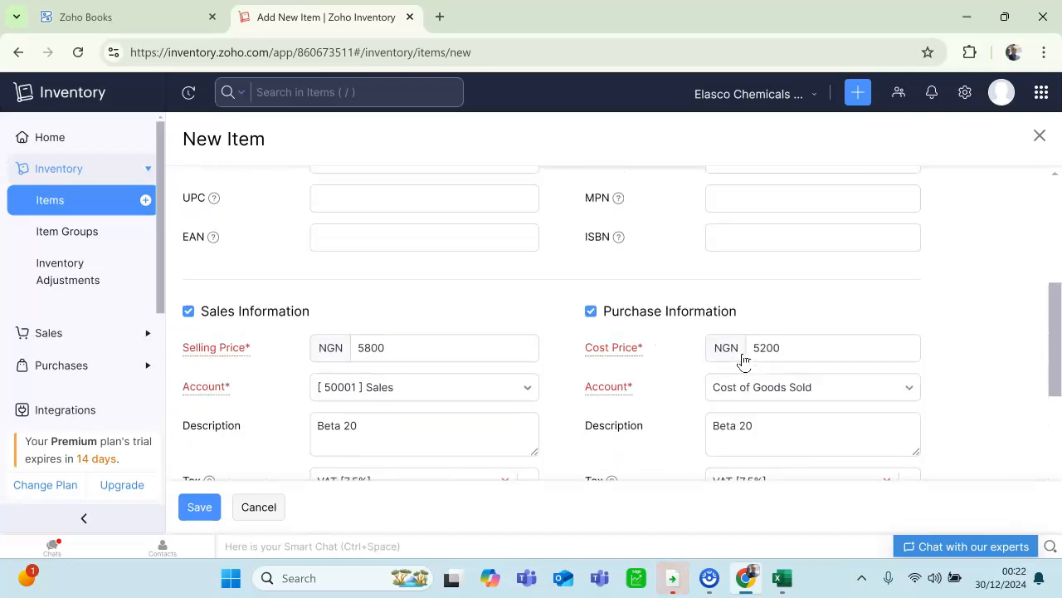
scroll(723, 351, "down", 4)
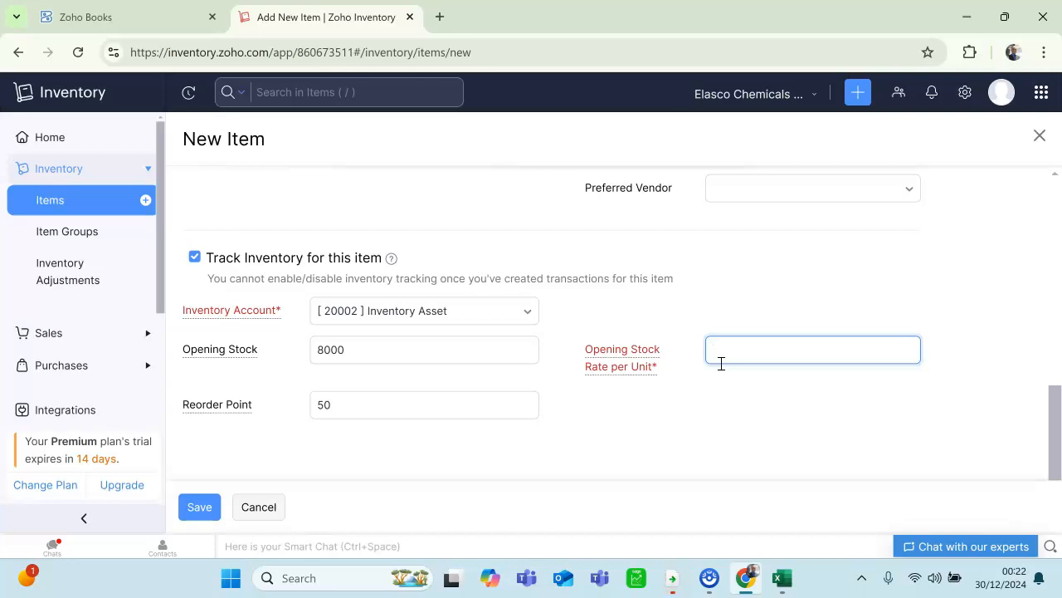
scroll(722, 364, "up", 2)
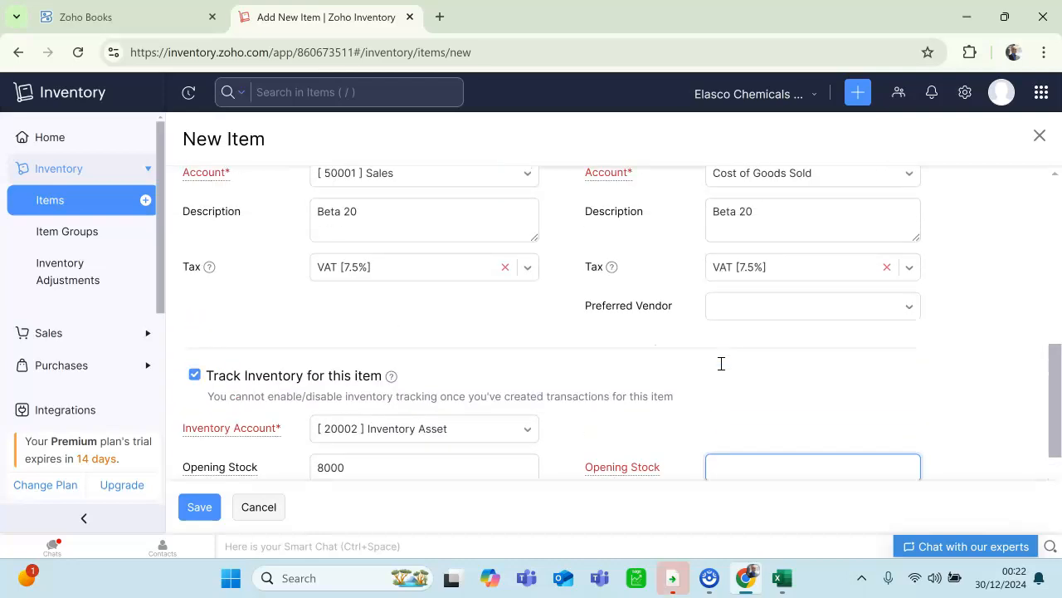
left_click(705, 384)
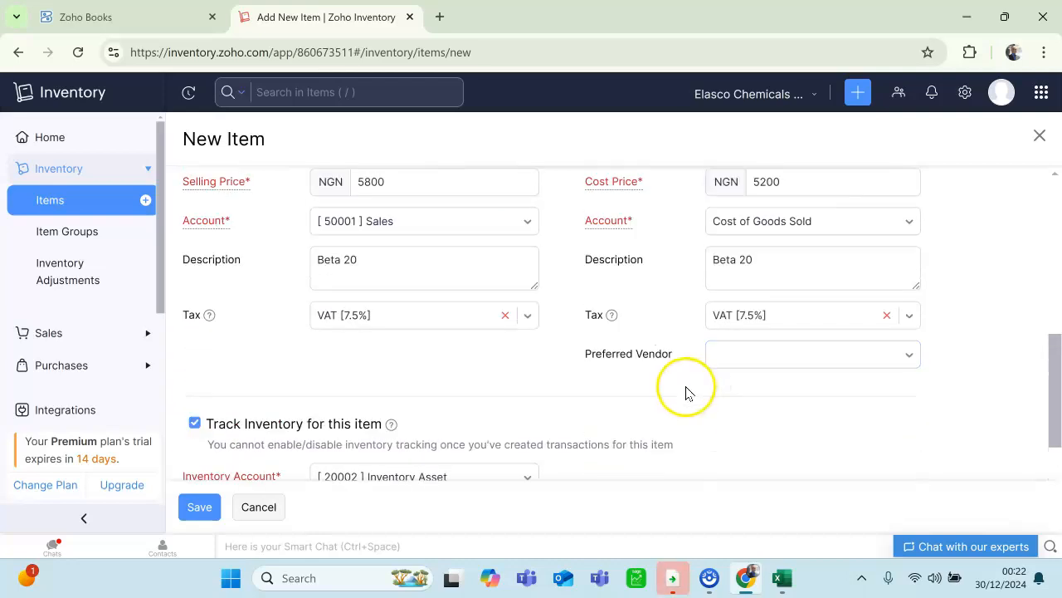
scroll(707, 434, "down", 3)
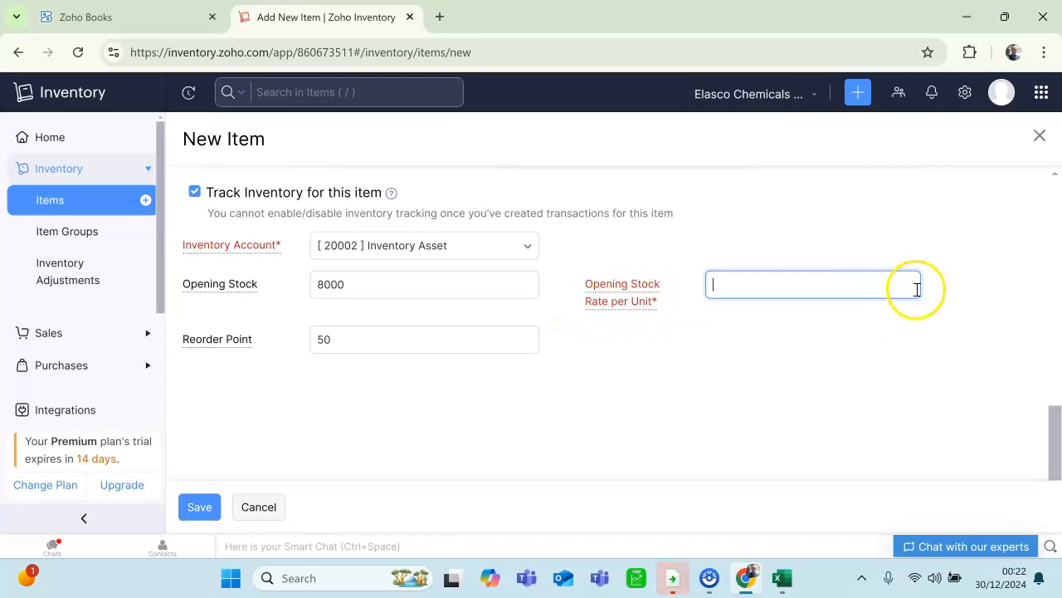
scroll(785, 297, "up", 6)
scroll(712, 356, "down", 1)
left_click(778, 365)
scroll(764, 370, "down", 3)
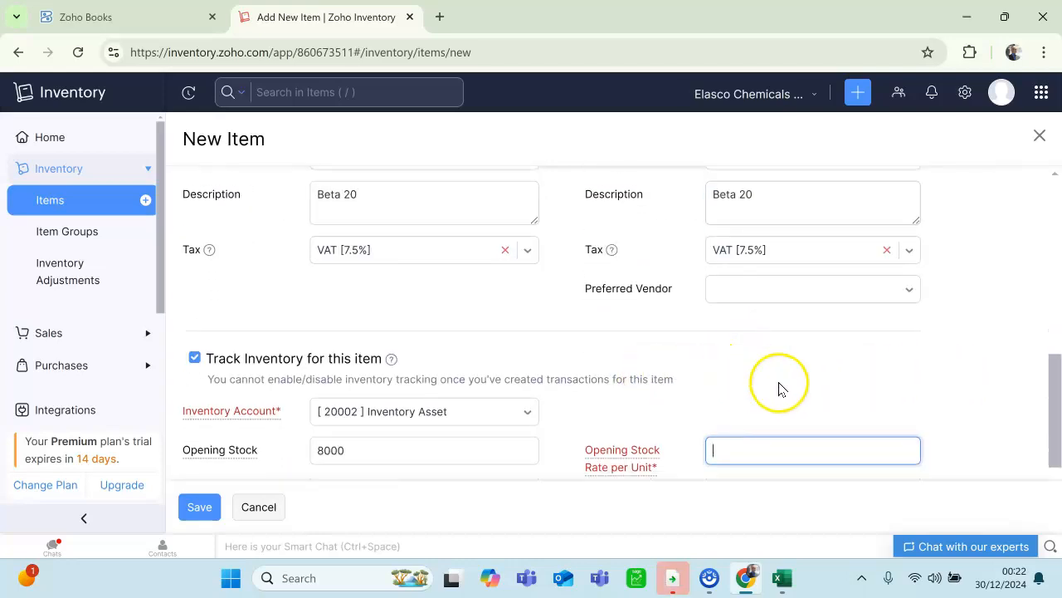
scroll(719, 395, "down", 2)
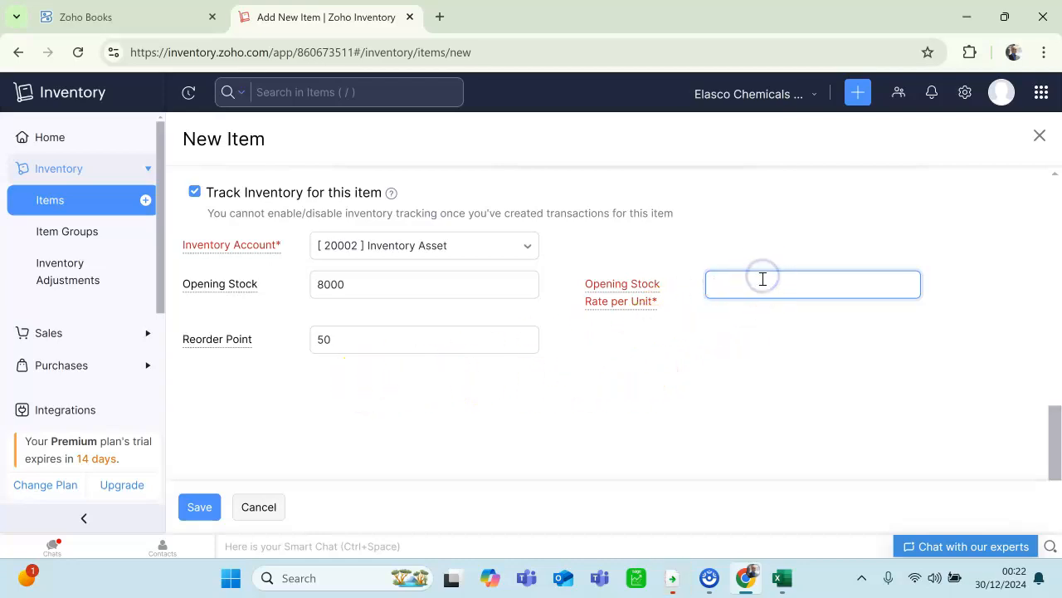
left_click(719, 401)
Review the completed Beta 20 form, save the new item and return to the list of active items.
scroll(581, 405, "up", 6)
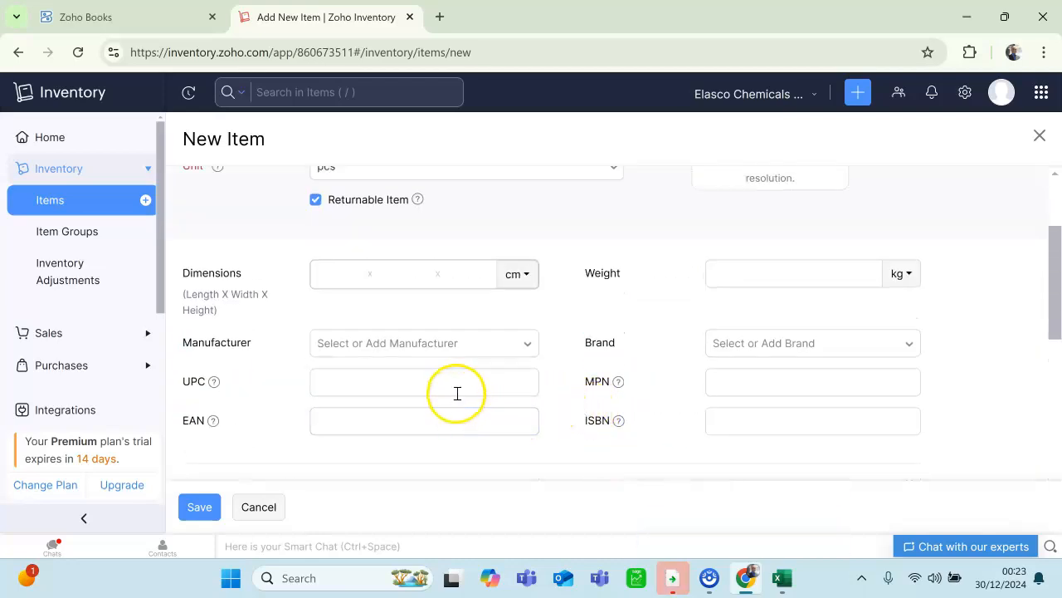
scroll(457, 393, "up", 2)
scroll(457, 394, "down", 8)
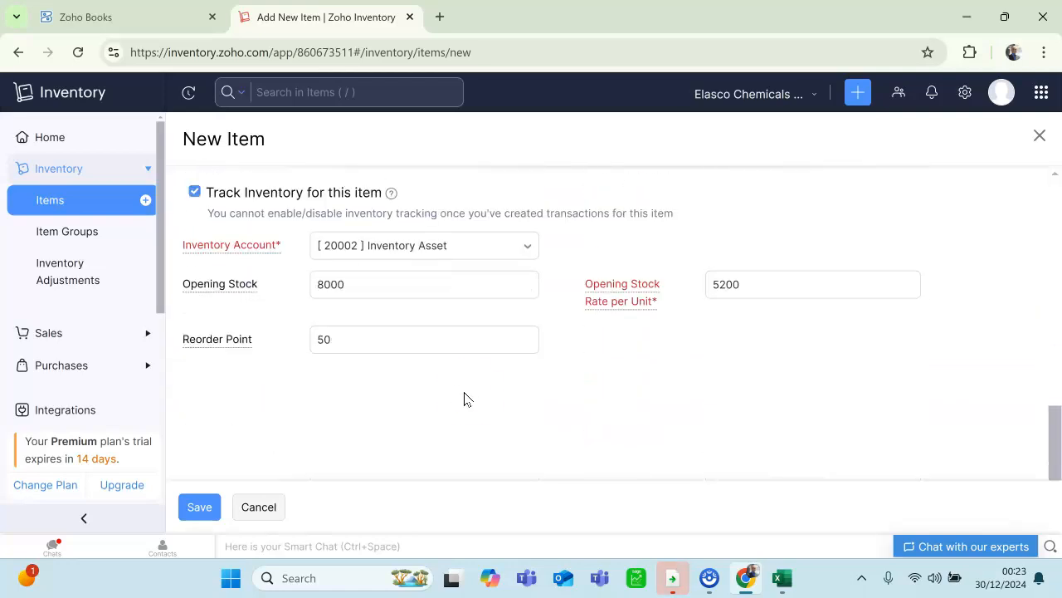
scroll(500, 400, "up", 3)
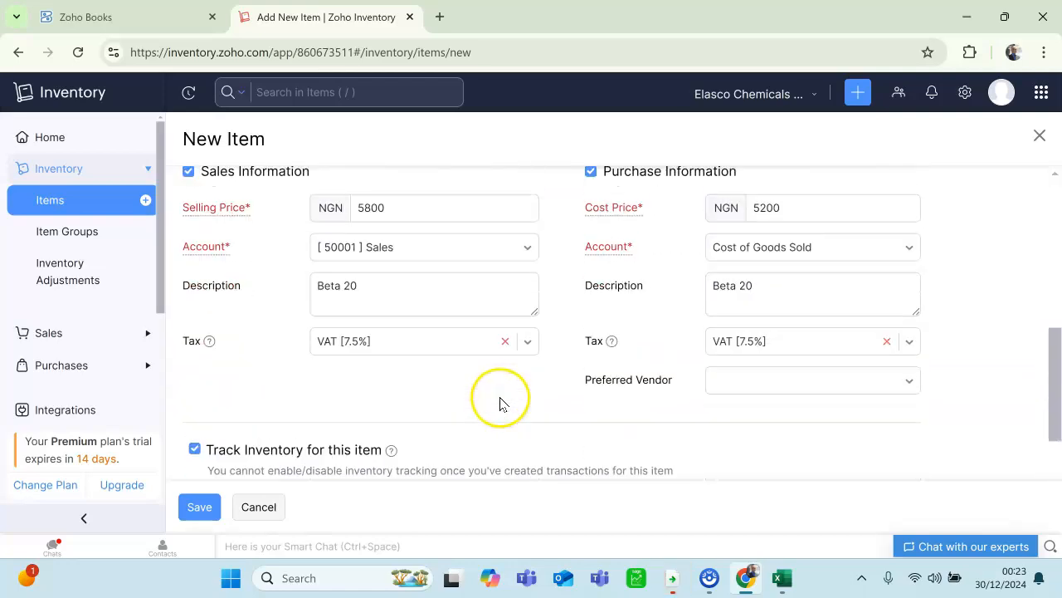
scroll(501, 403, "down", 4)
left_click(198, 506)
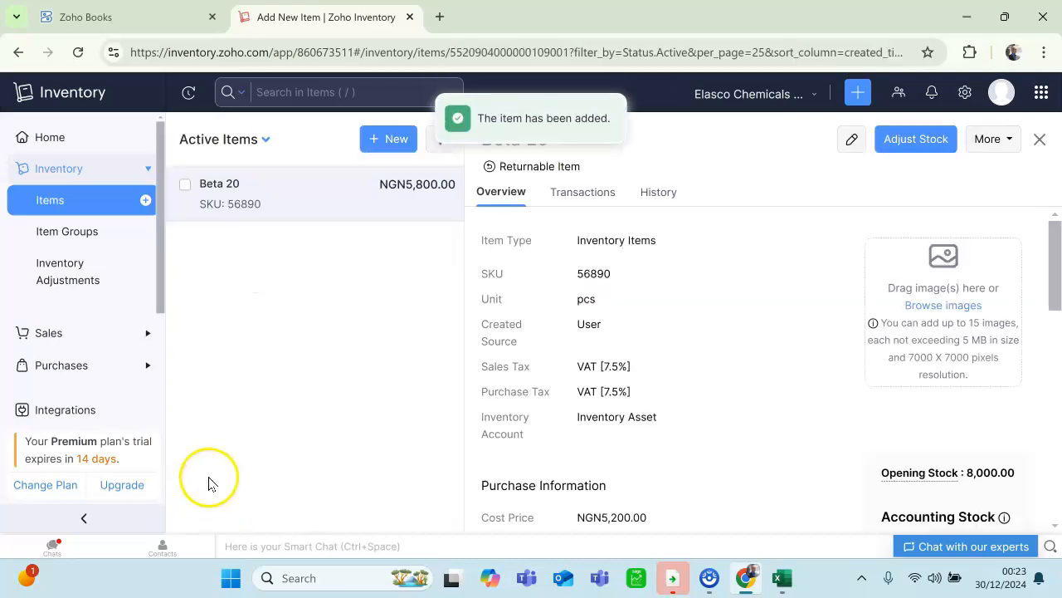
left_click(51, 199)
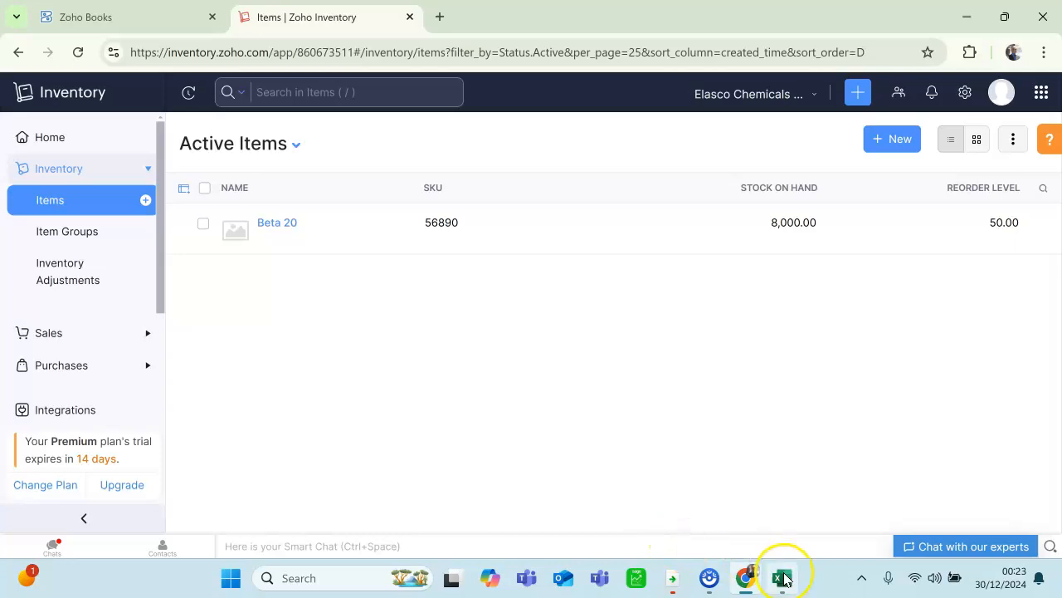
Switch to the Excel Items list and copy the SKU of the item Alpha.
left_click(782, 577)
left_click_drag(734, 509, 564, 504)
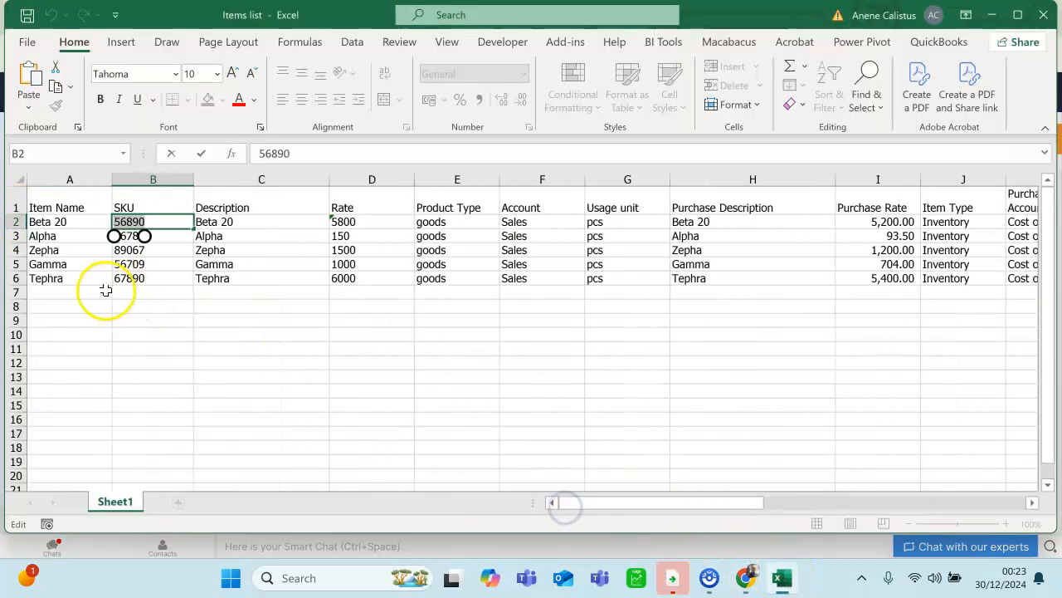
left_click(219, 361)
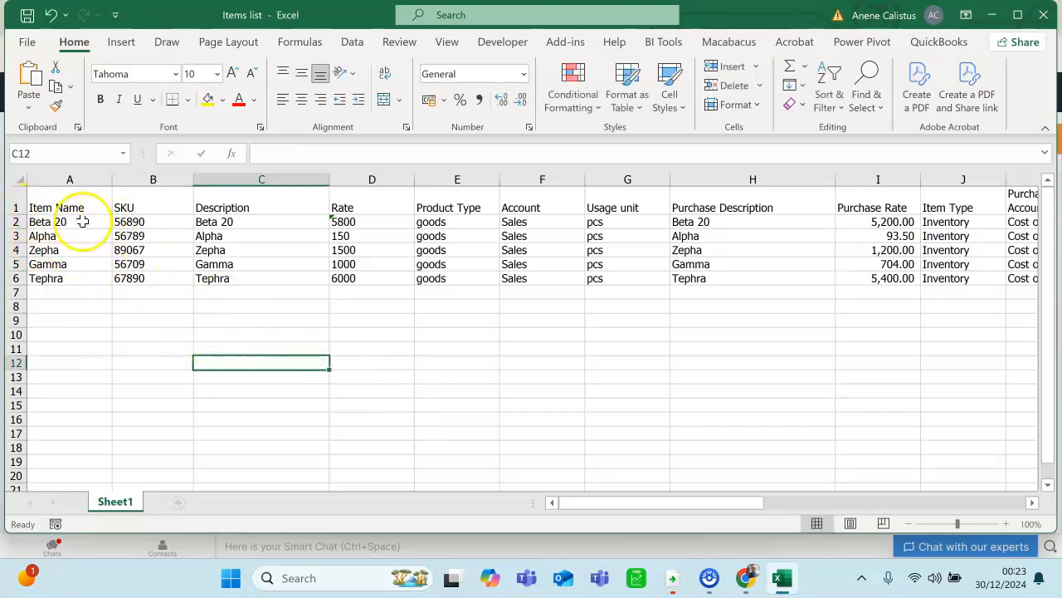
double_click(150, 235)
double_click(149, 235)
right_click(149, 236)
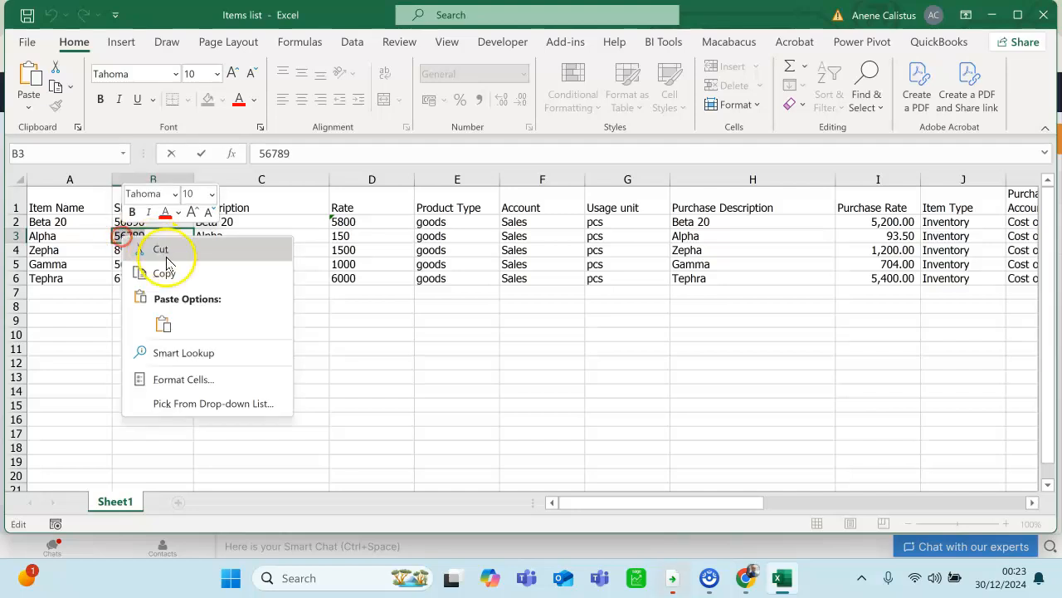
left_click(166, 271)
Return to Zoho Inventory and start a new goods item named Alpha with SKU 56789.
left_click(744, 578)
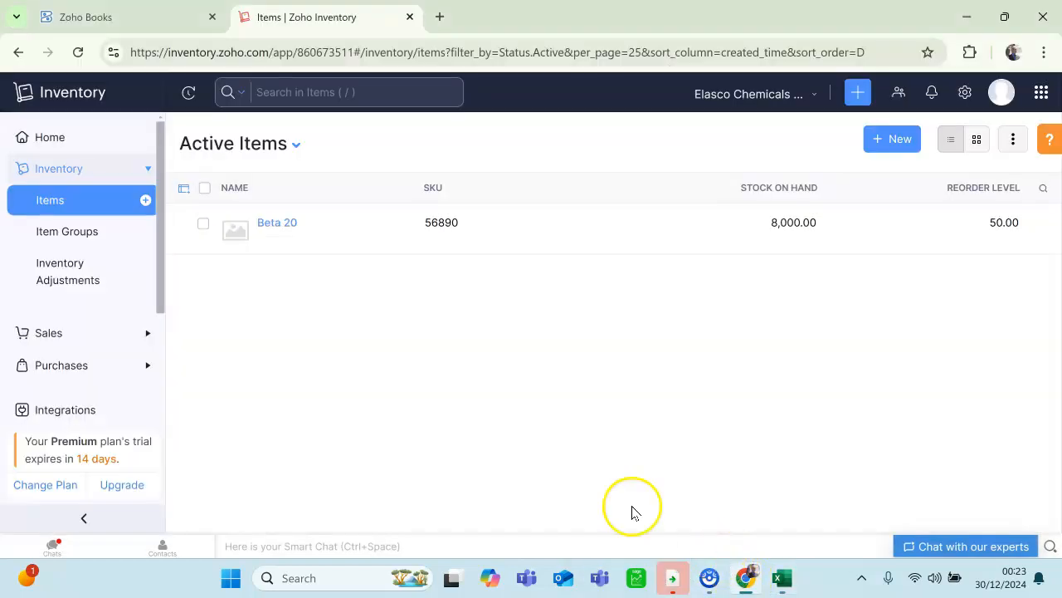
left_click(894, 138)
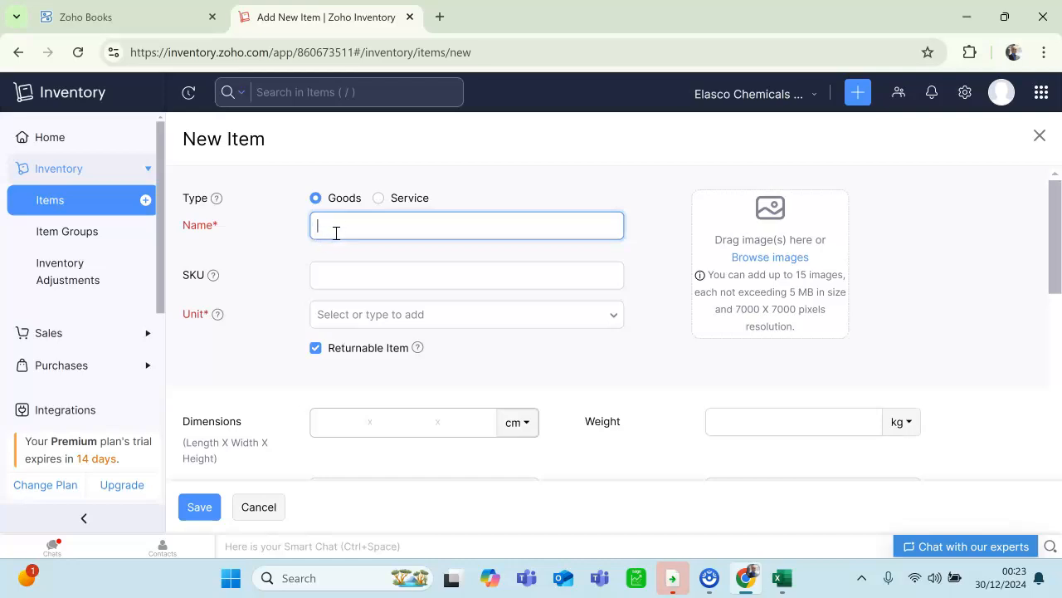
left_click(366, 268)
double_click(321, 222)
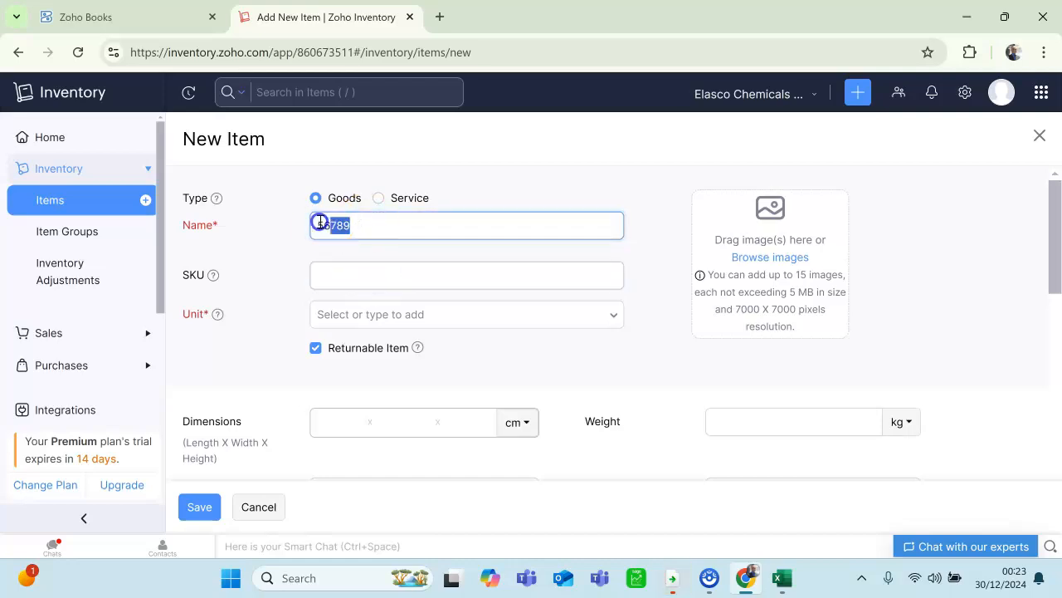
left_click(370, 263)
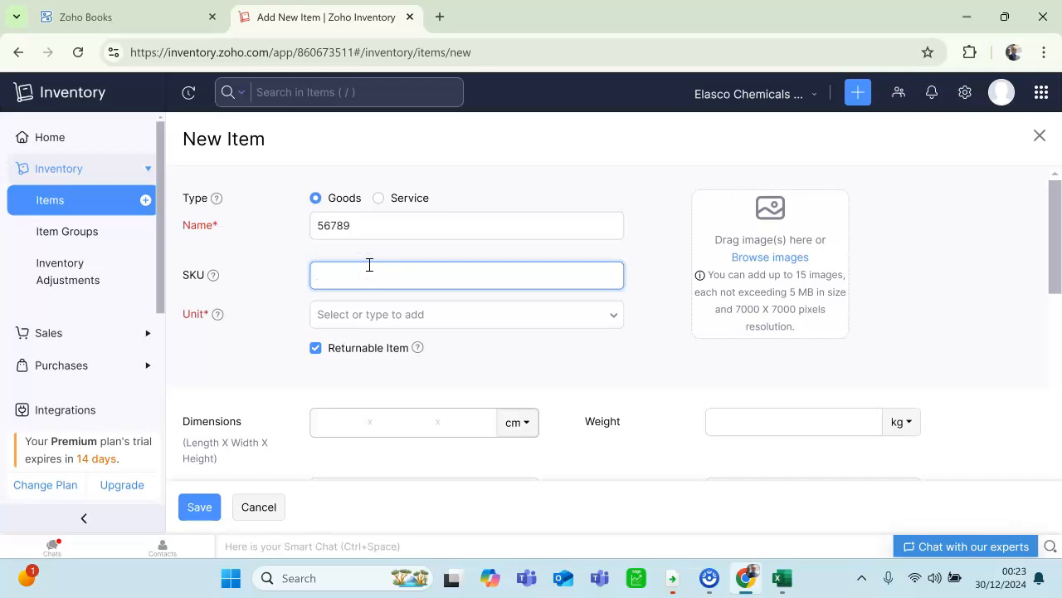
left_click_drag(363, 229, 295, 235)
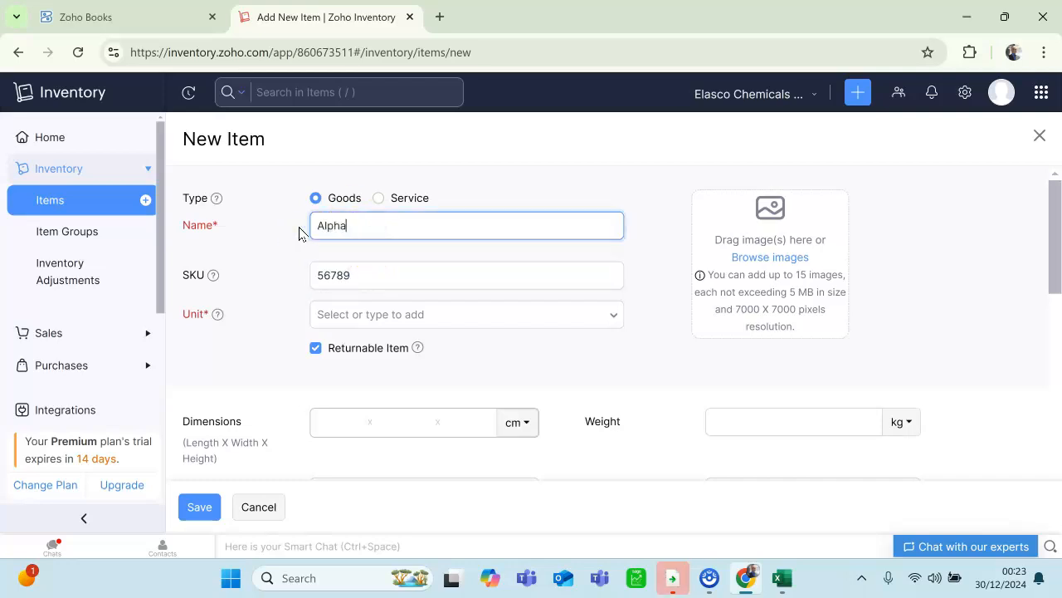
type("Alpha")
Set the unit of the Alpha item to pcs.
left_click(332, 309)
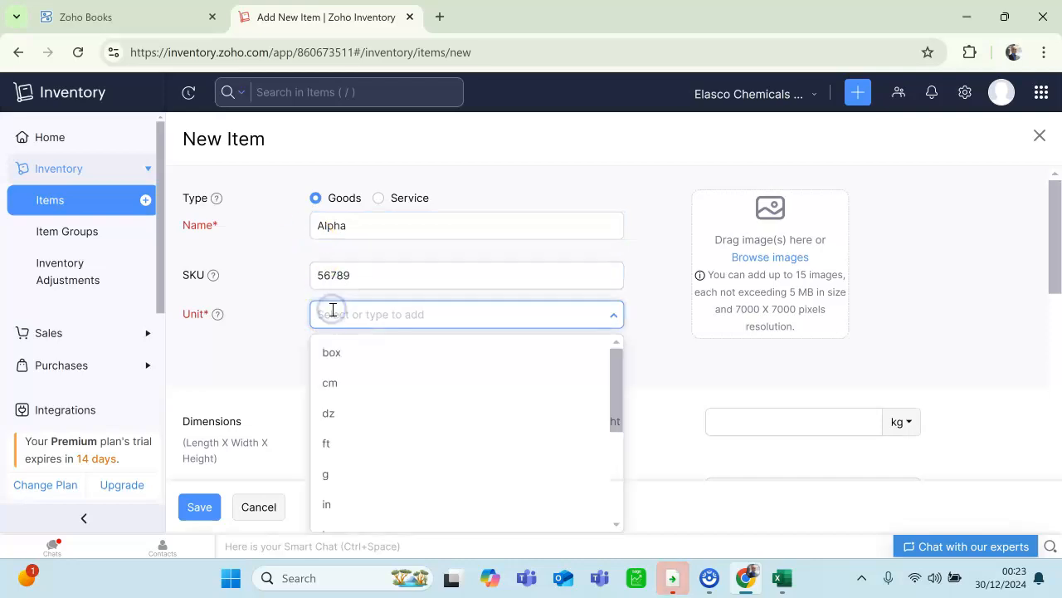
scroll(355, 432, "down", 3)
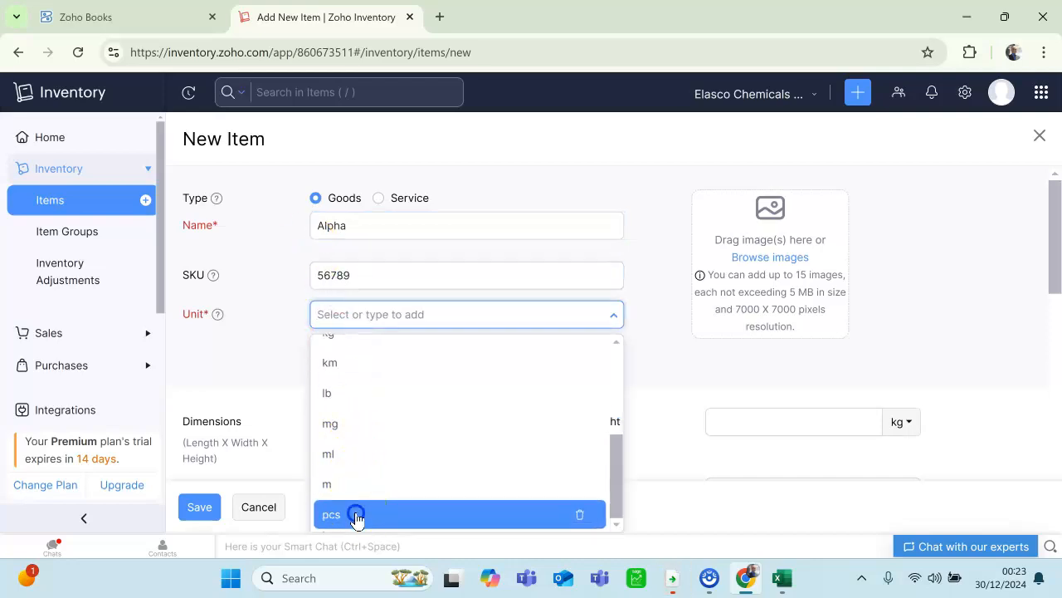
left_click(355, 508)
scroll(365, 419, "down", 2)
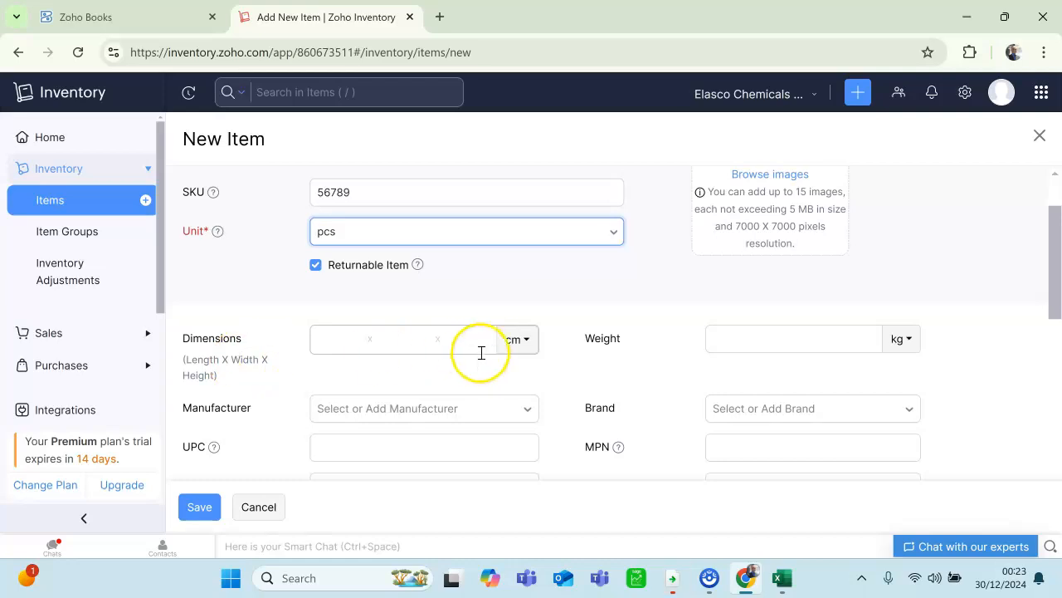
scroll(490, 348, "up", 2)
Look up Alpha's Rate in the Excel Items list and set the item's selling price to NGN 150 in Zoho Inventory.
scroll(491, 352, "down", 6)
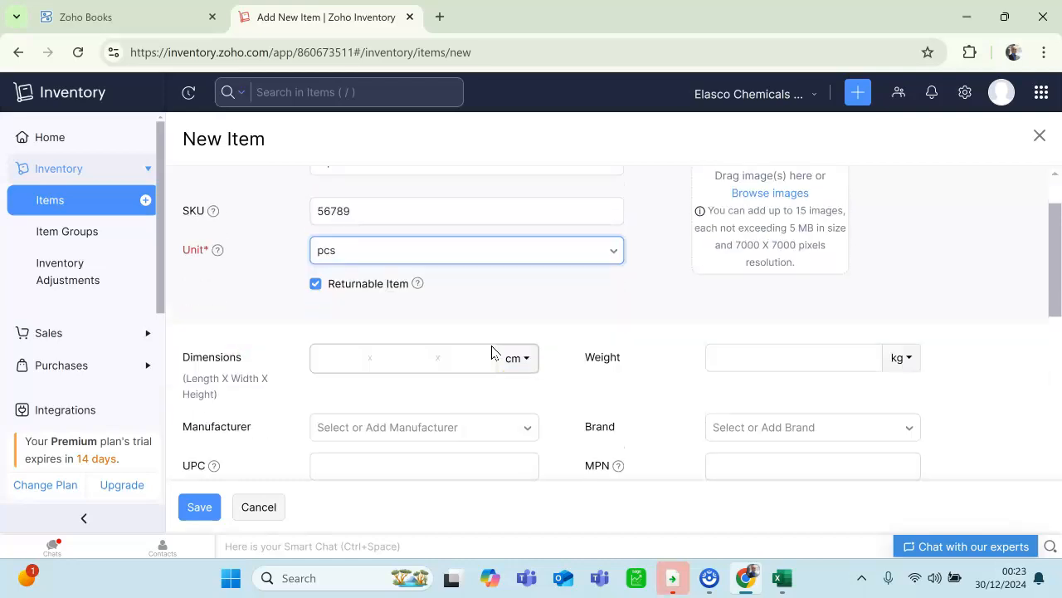
scroll(432, 355, "down", 2)
left_click(406, 344)
left_click(752, 578)
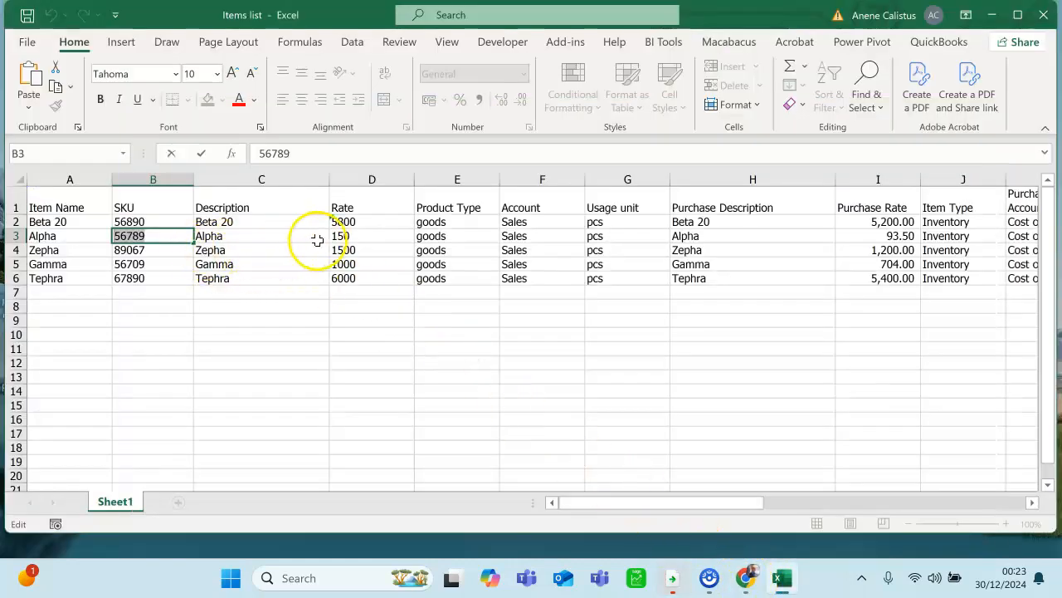
key("super+Up")
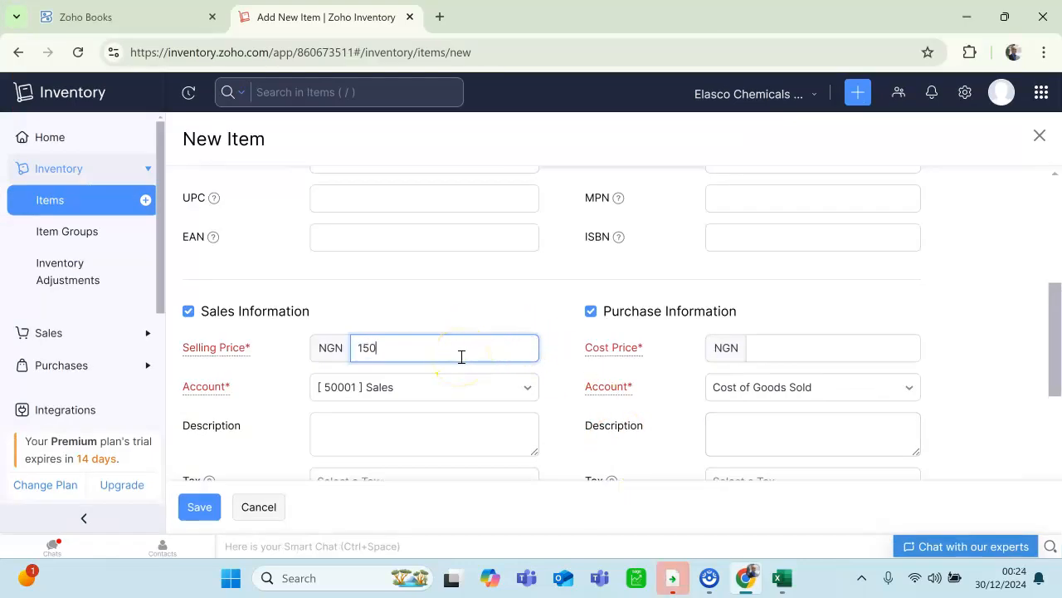
Look up Alpha's Purchase Rate in the Excel Items list and set the item's cost price to NGN 93.50 in Zoho Inventory.
left_click(782, 349)
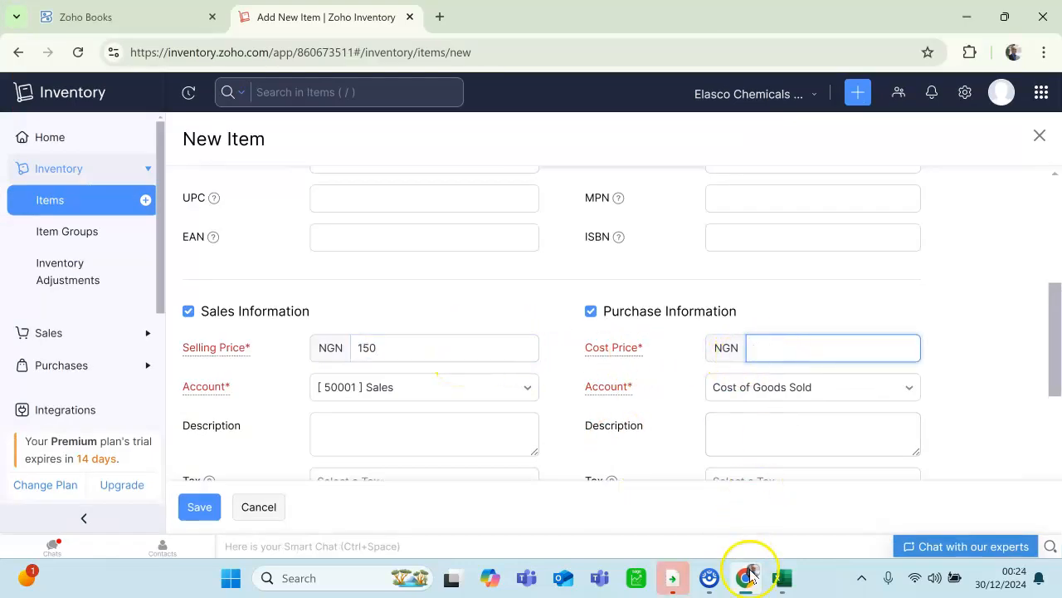
left_click(749, 576)
left_click(749, 578)
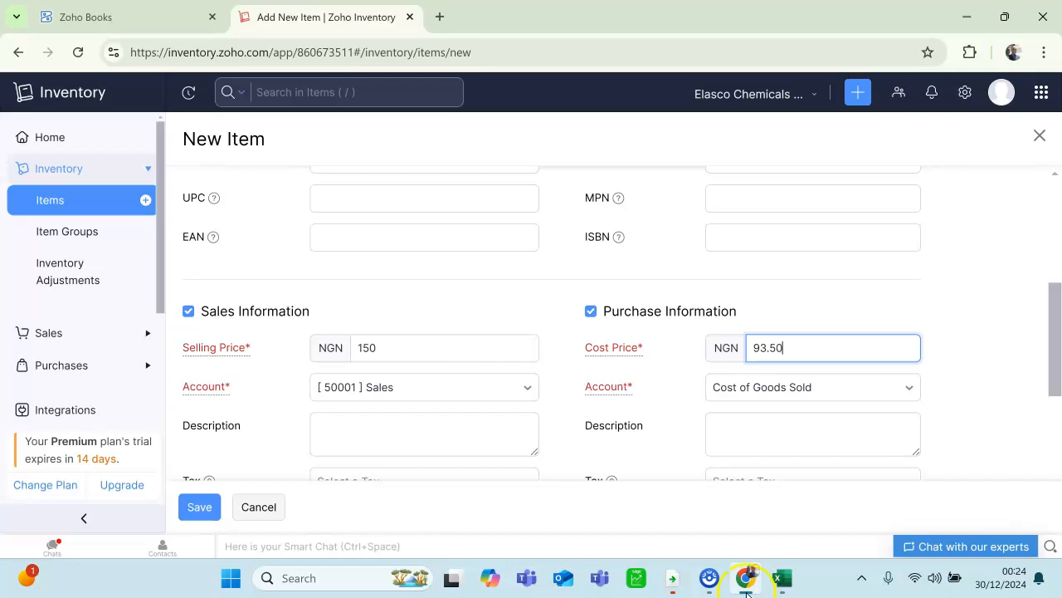
Set Alpha's purchase account to [ 60001 ] Cost of Sales and enter Alpha as both the sales and purchase description.
left_click(804, 389)
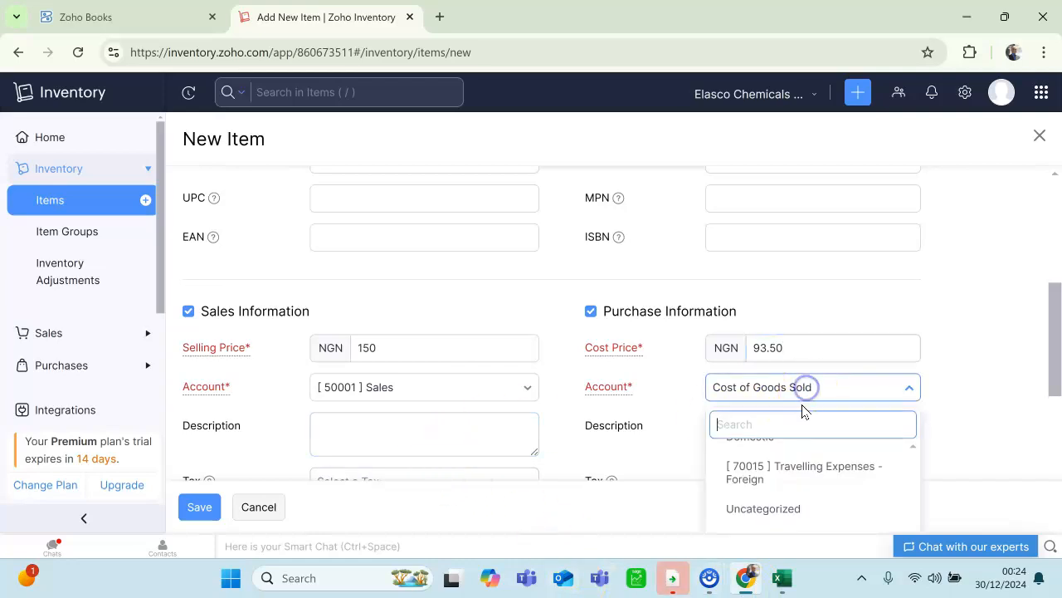
scroll(789, 448, "down", 2)
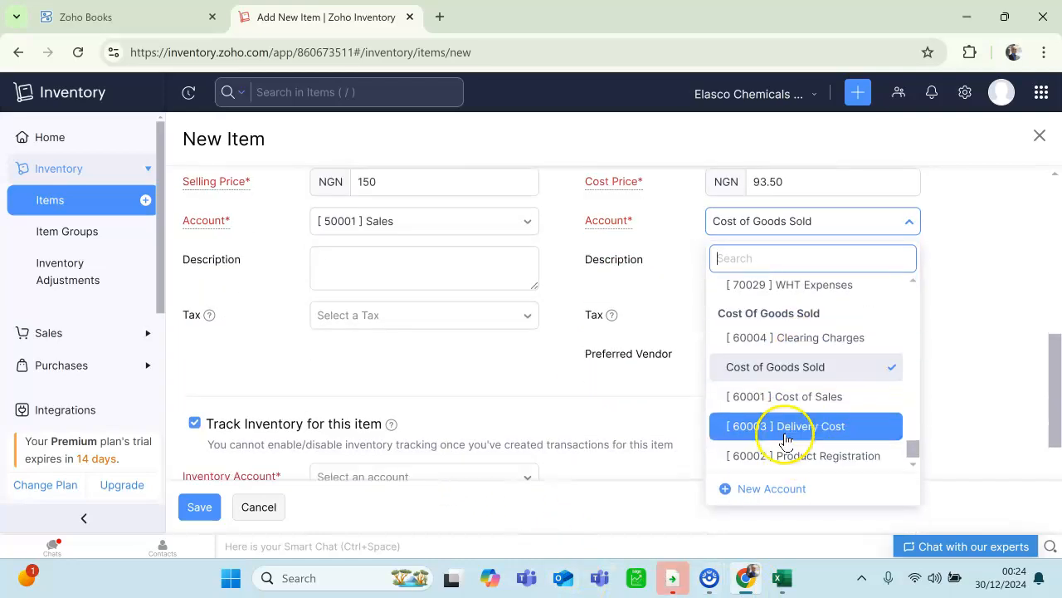
left_click(765, 403)
left_click(335, 267)
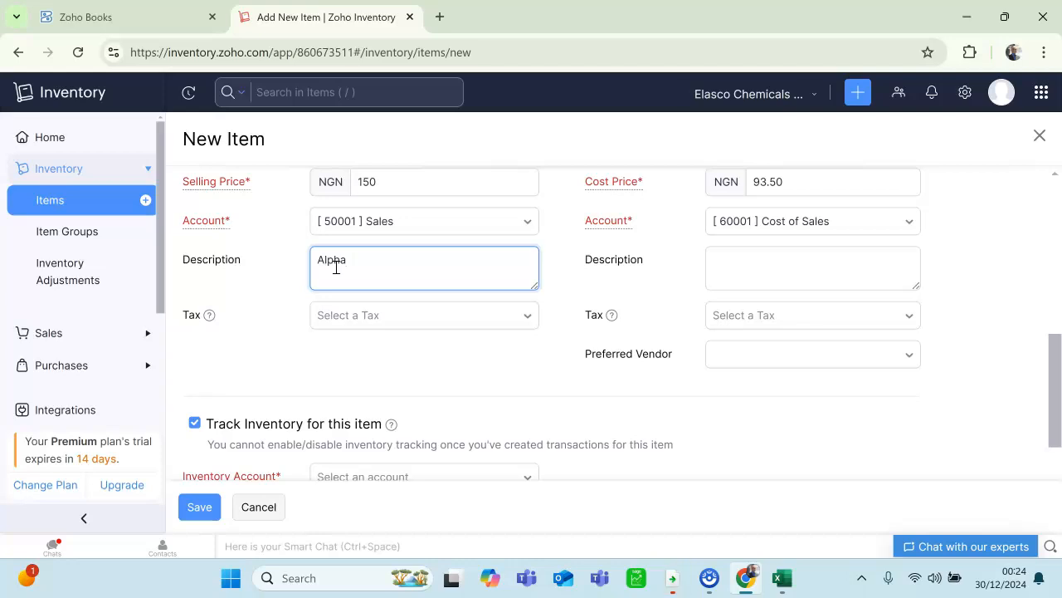
left_click(770, 254)
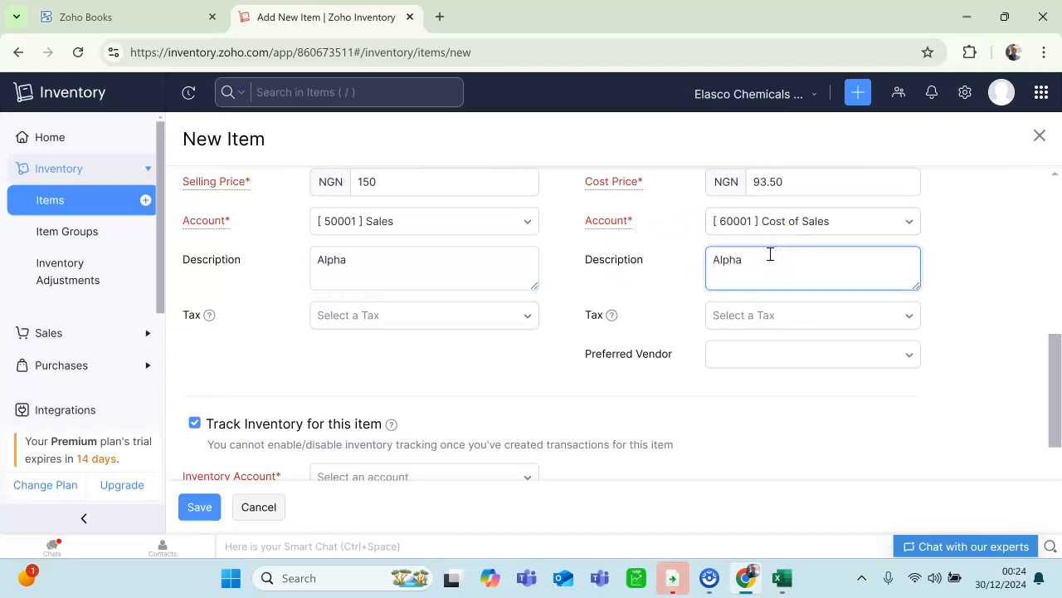
Apply VAT [7.5%] as both the sales tax and the purchase tax of the Alpha item.
left_click(472, 315)
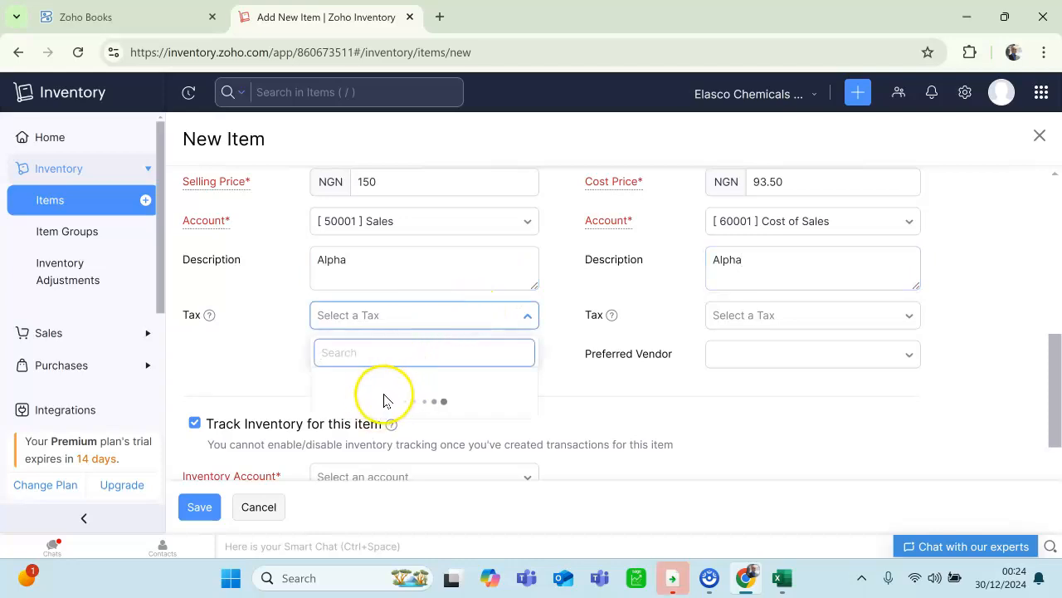
scroll(374, 374, "down", 1)
left_click(367, 357)
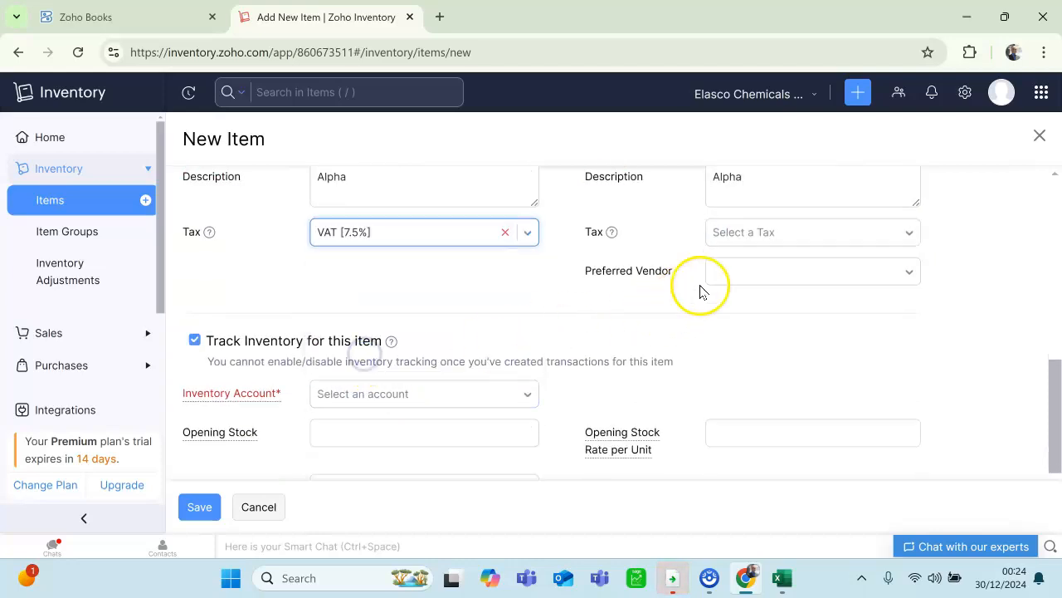
left_click(753, 233)
left_click(748, 355)
Set Alpha's inventory account to [ 20002 ] Inventory Asset.
scroll(427, 332, "down", 1)
left_click(415, 310)
left_click(404, 402)
left_click(332, 319)
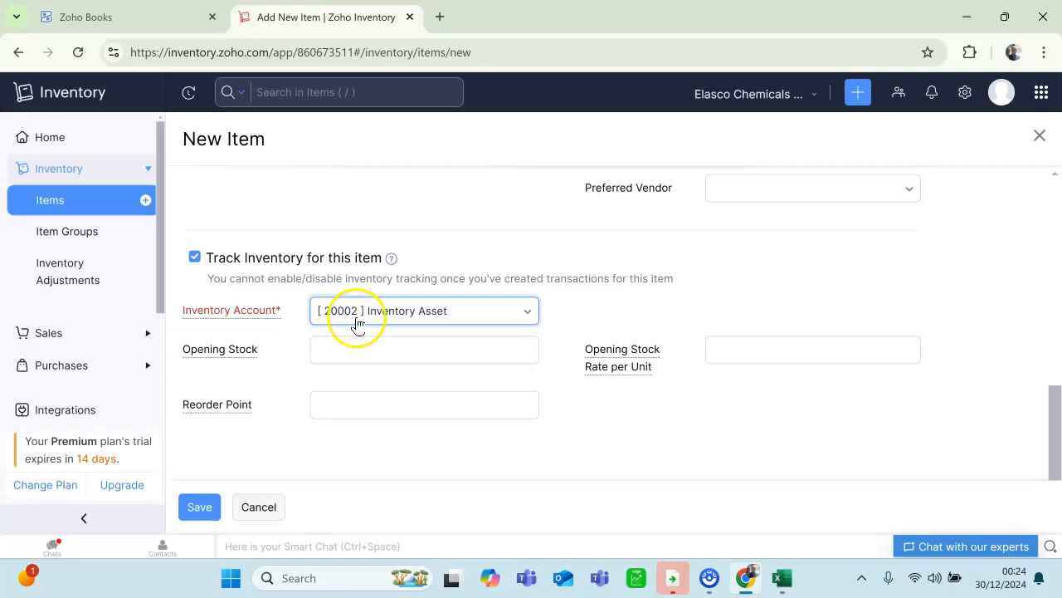
Look up Alpha's Stock On Hand in the Excel Items list and set the opening stock to 21900 in Zoho Inventory.
left_click(381, 347)
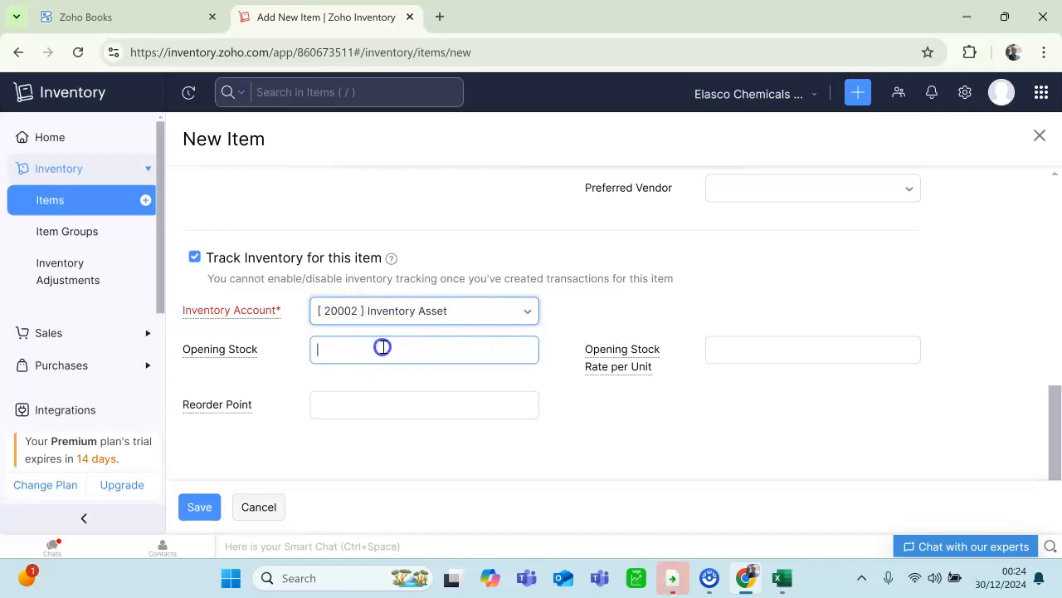
left_click(782, 579)
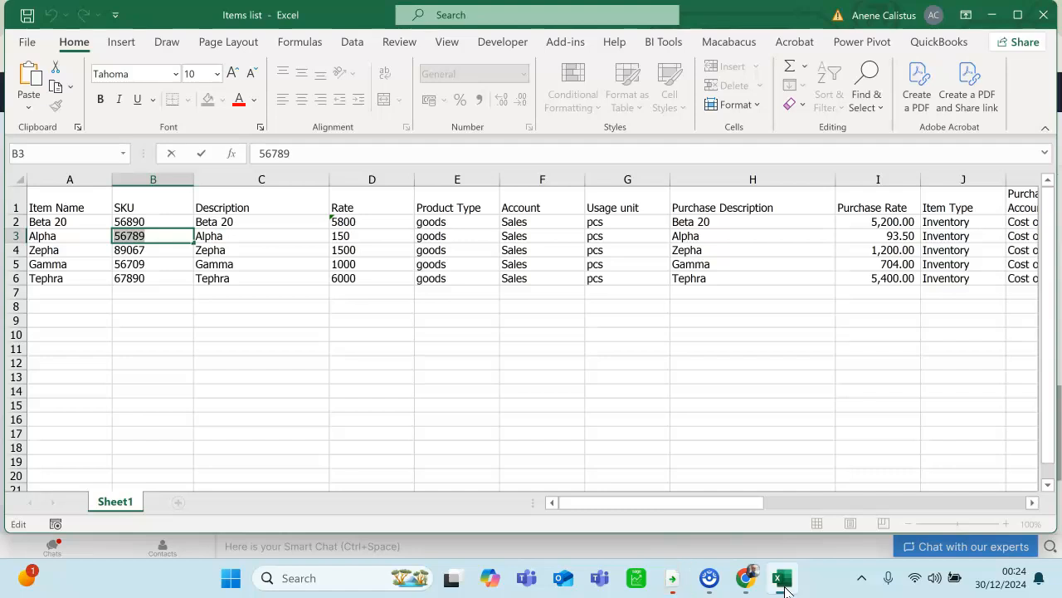
left_click_drag(651, 503, 819, 541)
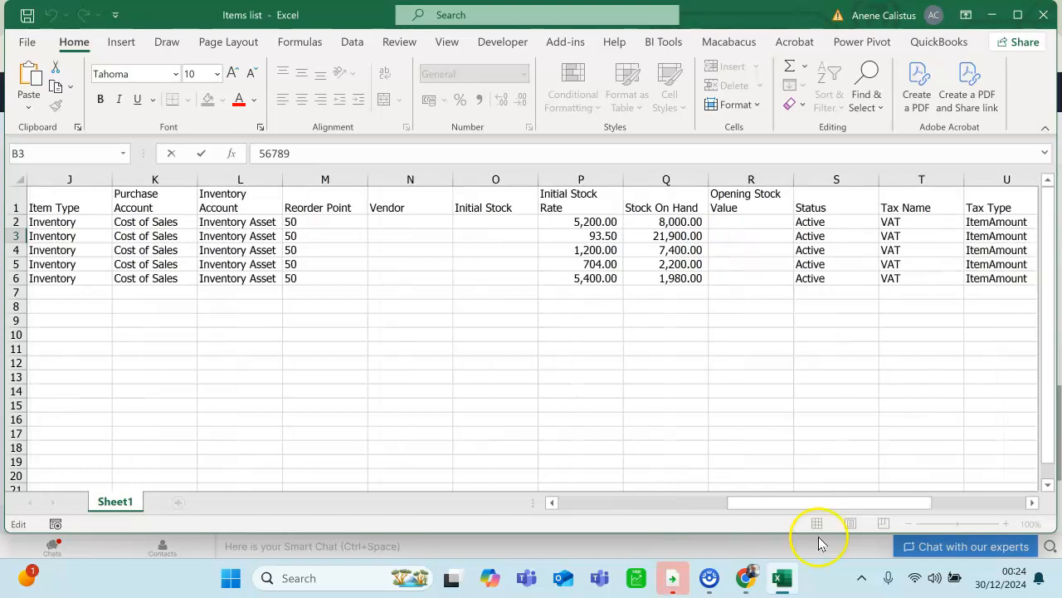
left_click(780, 579)
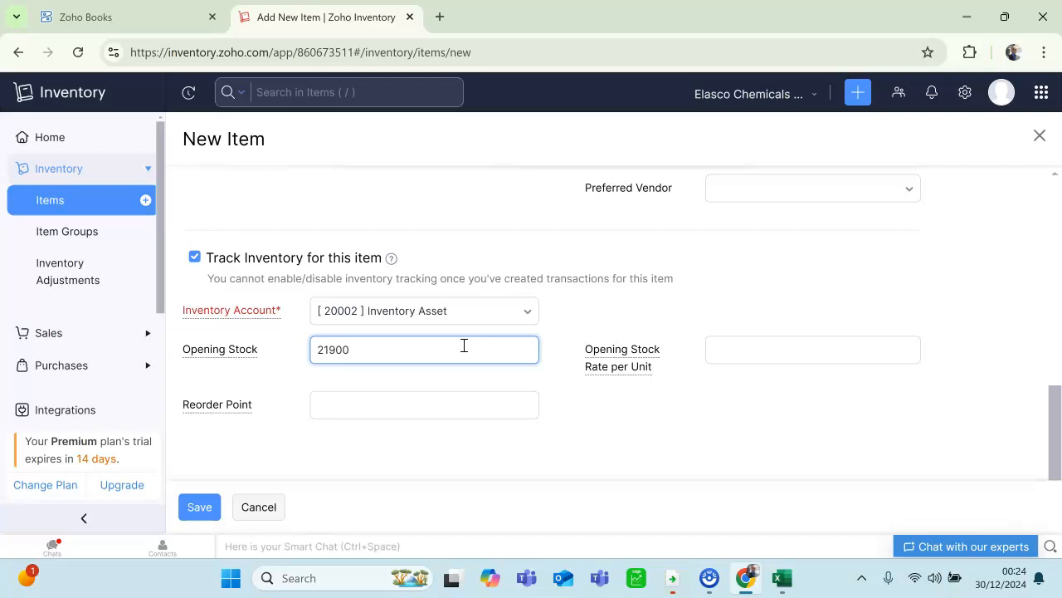
Set Alpha's opening stock rate per unit to 93.50 and its reorder point to 50.
left_click(882, 355)
scroll(882, 359, "up", 2)
scroll(878, 365, "down", 4)
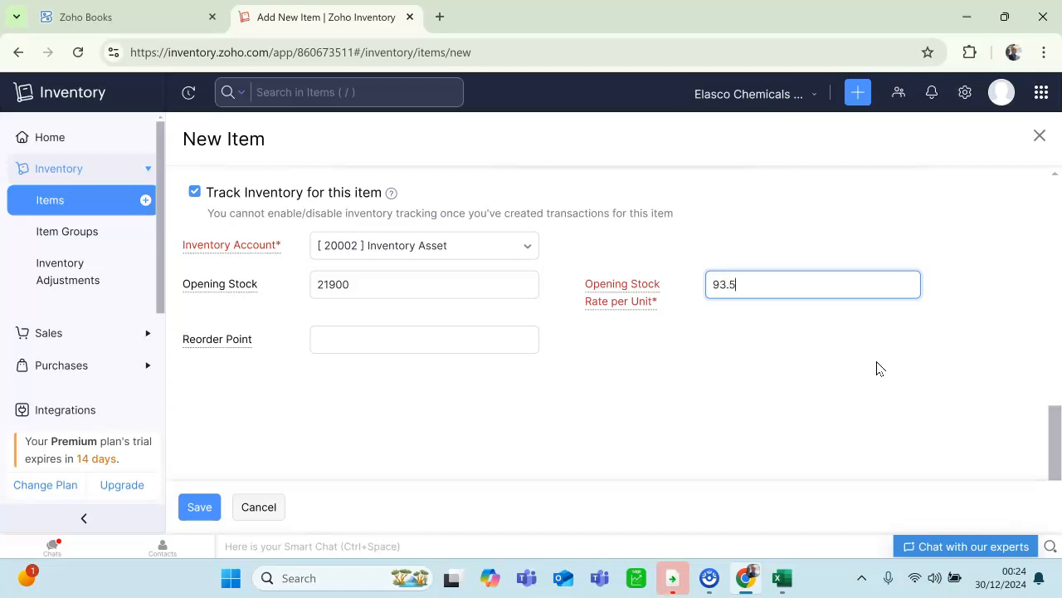
left_click(422, 342)
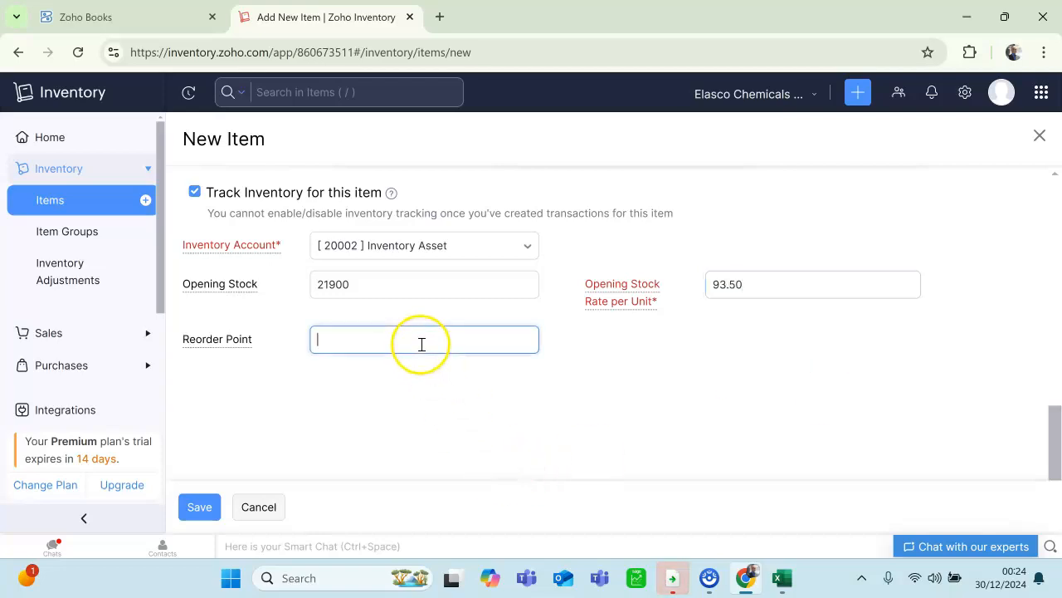
type("50")
Review the Alpha entries against the Excel Items list and save the item in Zoho Inventory.
scroll(426, 319, "up", 5)
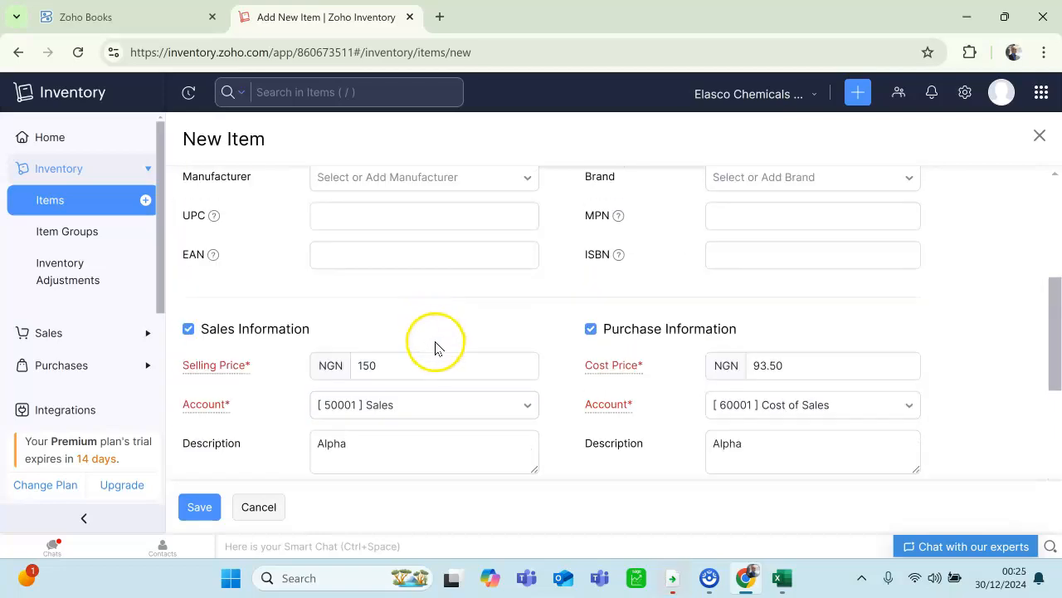
scroll(438, 348, "up", 10)
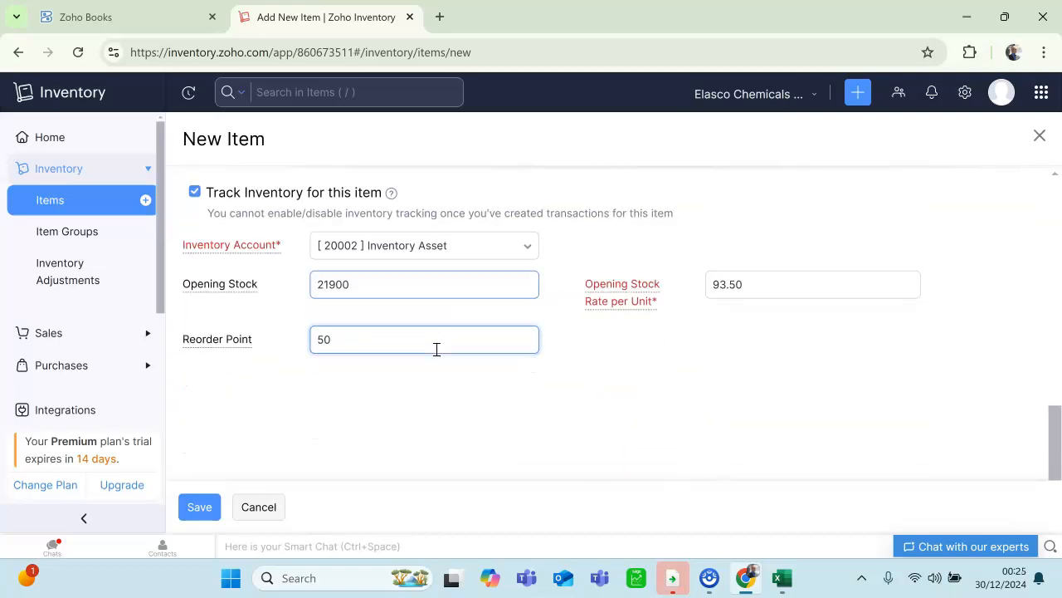
scroll(437, 354, "down", 2)
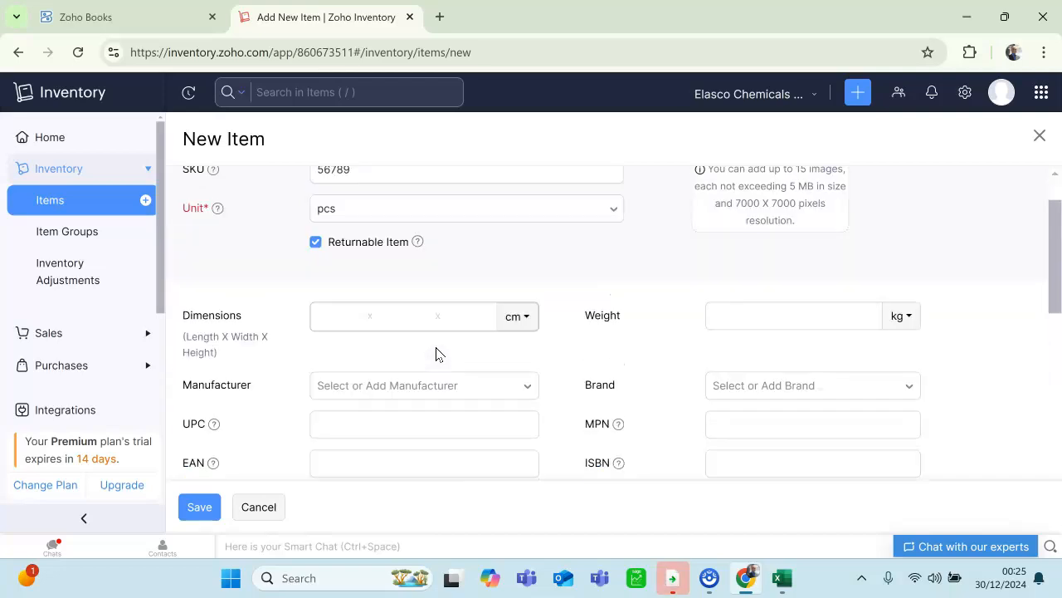
scroll(434, 353, "up", 2)
scroll(527, 386, "down", 2)
left_click(782, 578)
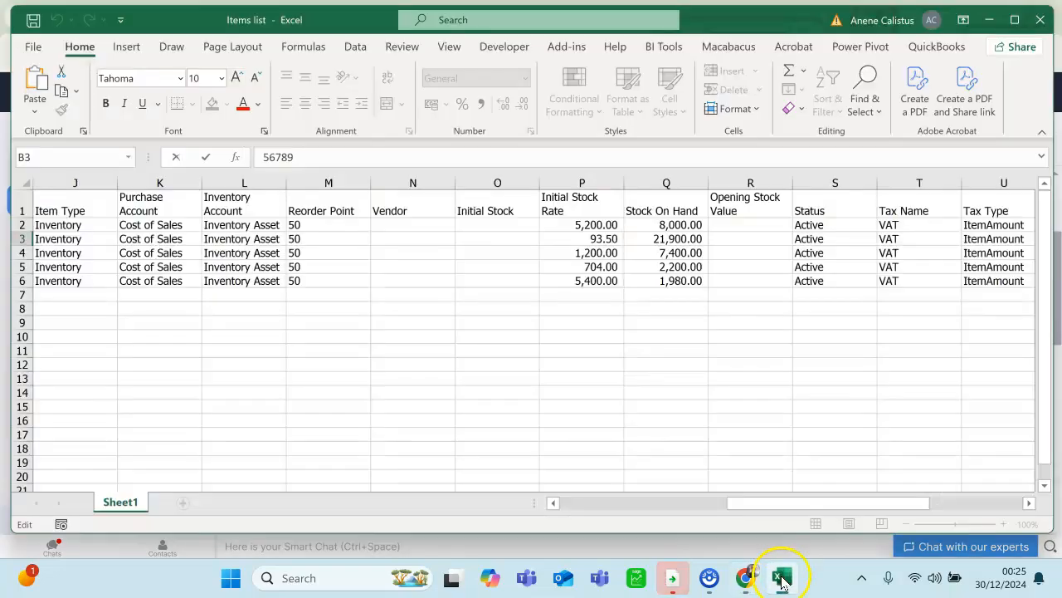
left_click_drag(764, 502, 586, 503)
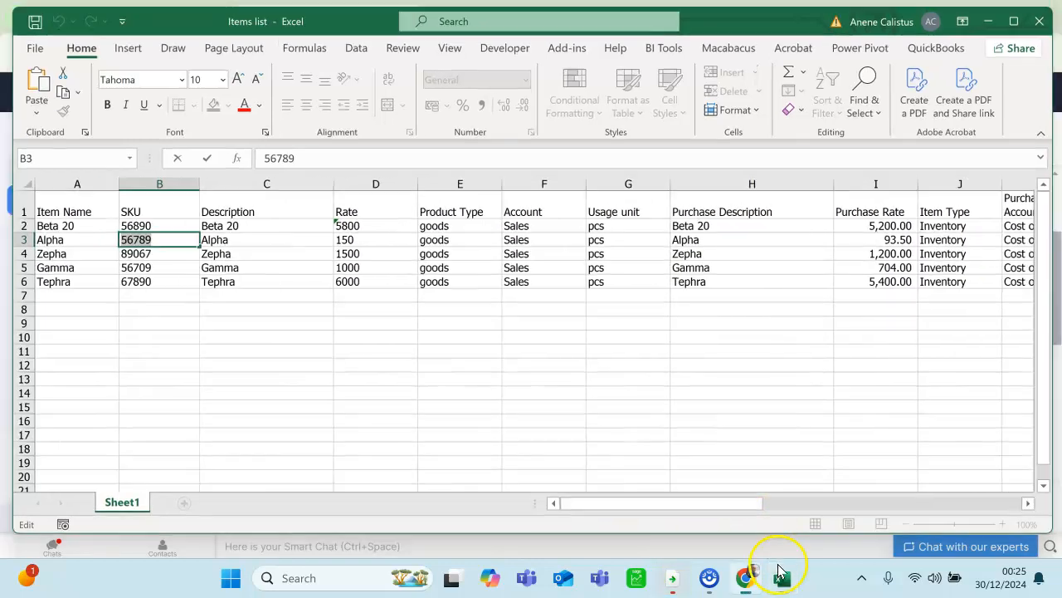
left_click(745, 577)
left_click(211, 507)
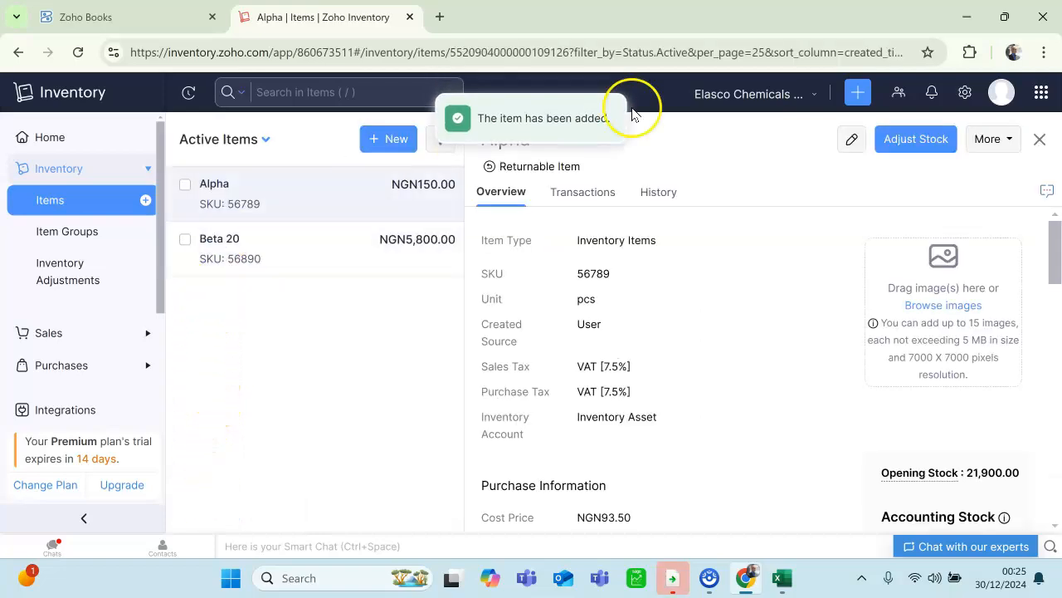
Start another new goods item from the items overview and name it Zepha, as given in the Excel Items list.
left_click(35, 202)
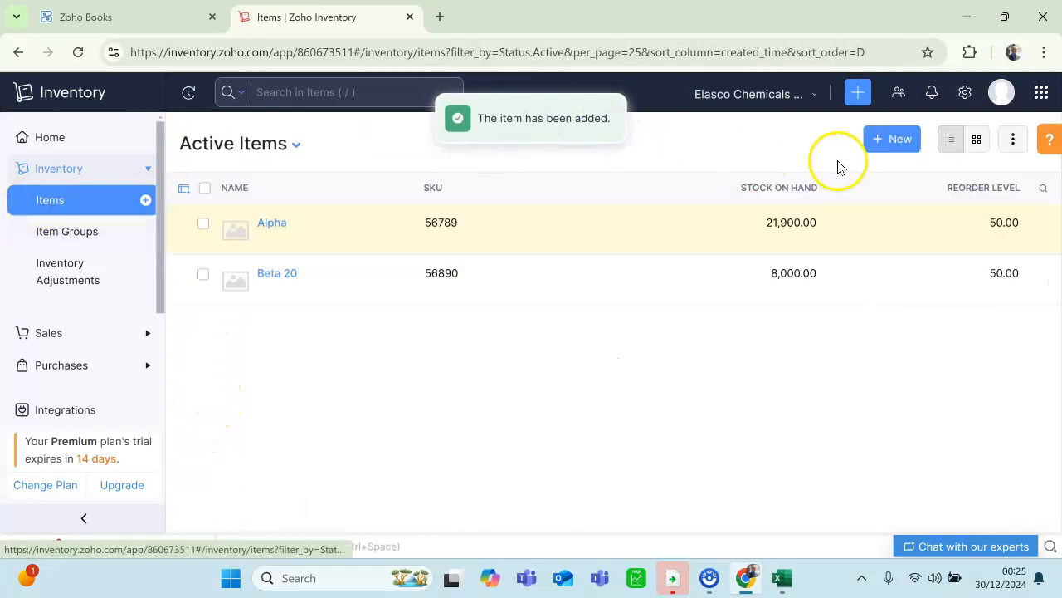
left_click(893, 139)
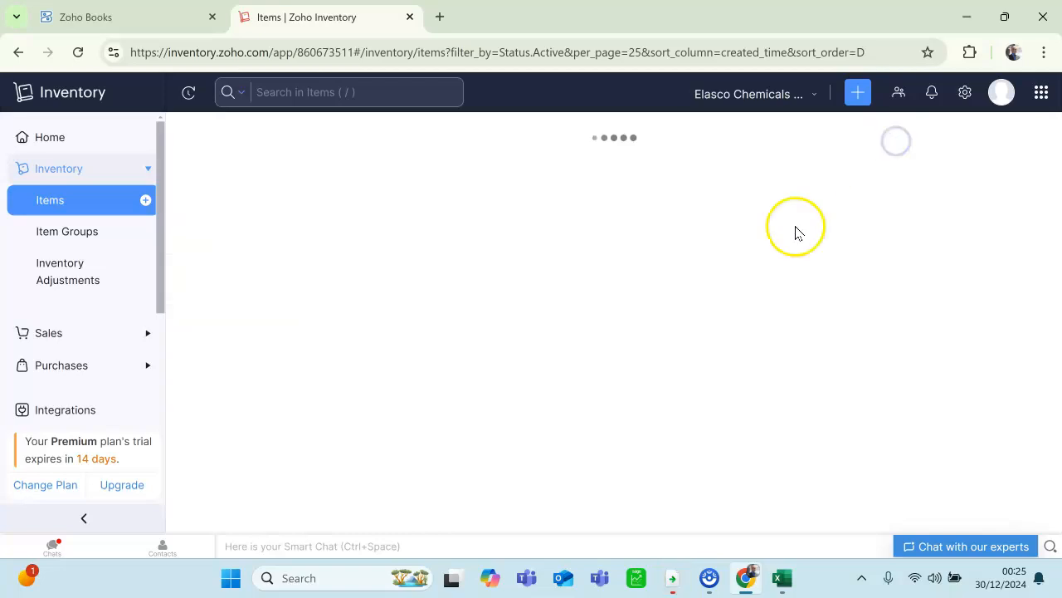
left_click(787, 578)
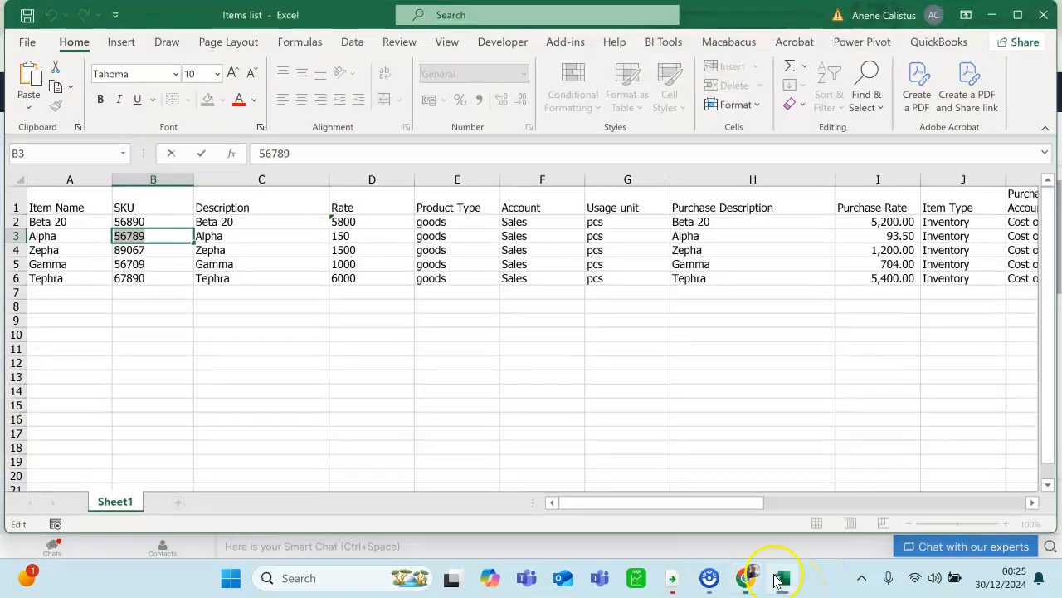
left_click(783, 578)
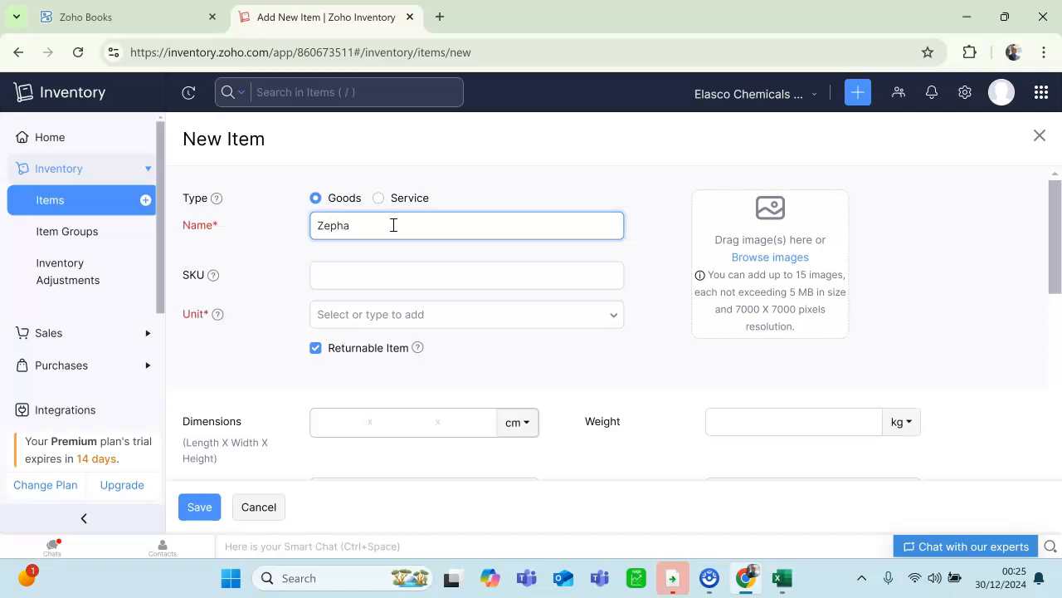
Copy Zepha's SKU 89067 from the Excel Items list and paste it as the item's SKU in Zoho Inventory.
left_click(399, 275)
left_click(782, 578)
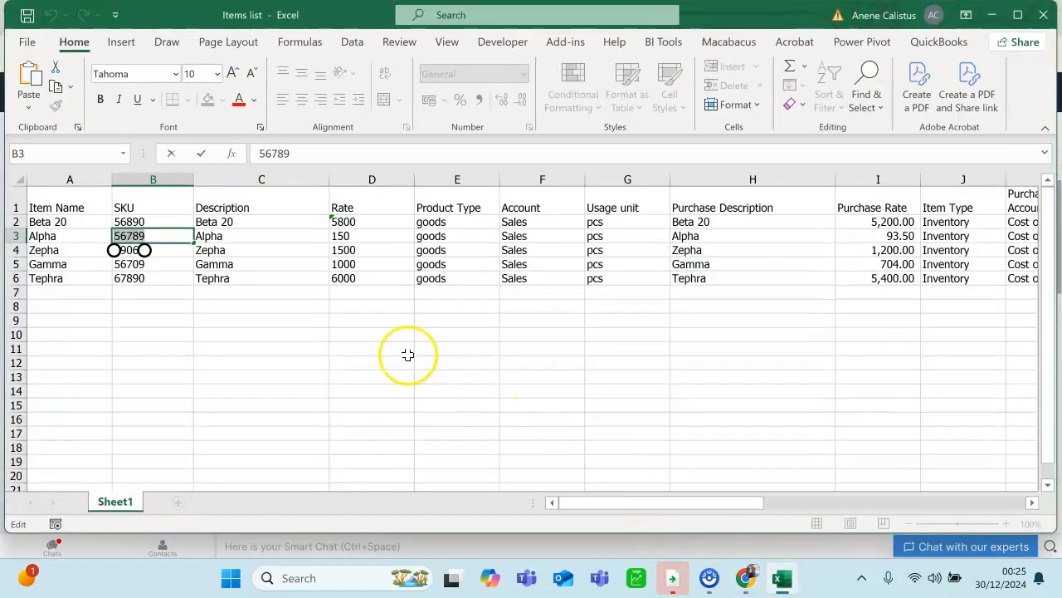
left_click(171, 250)
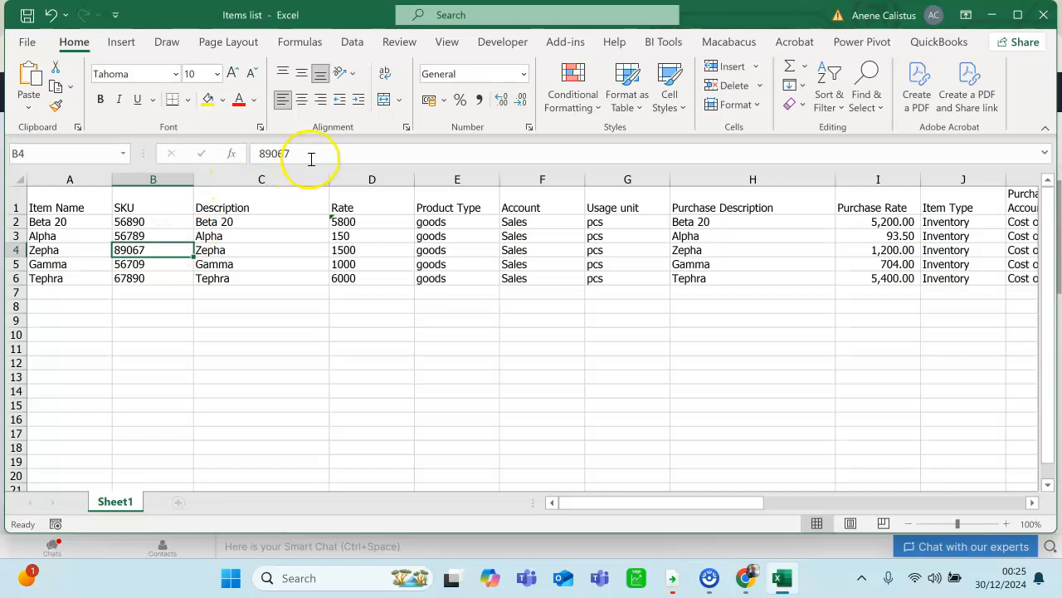
right_click(264, 158)
left_click(329, 194)
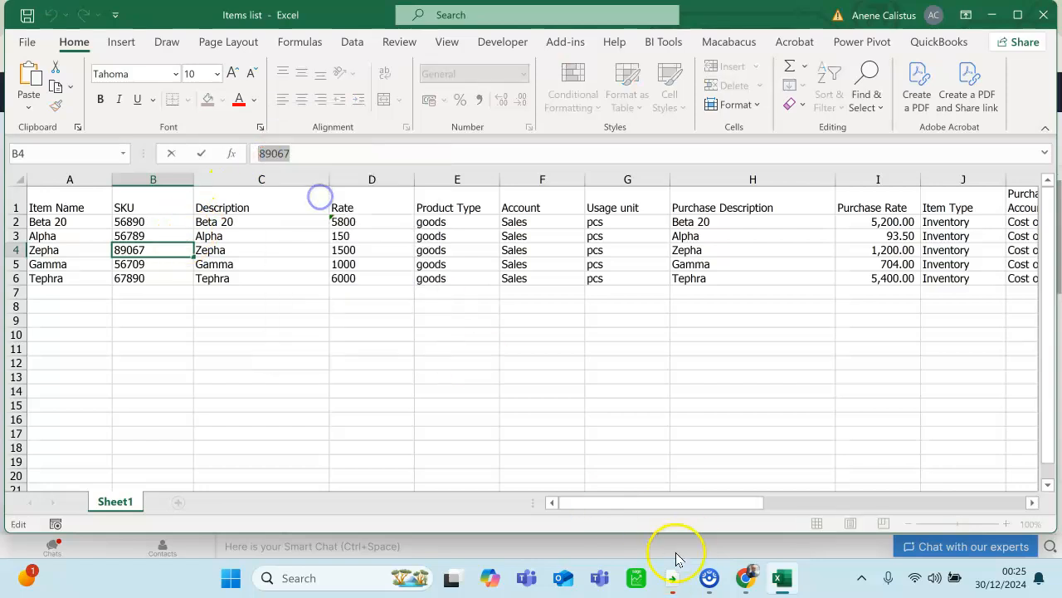
left_click(750, 579)
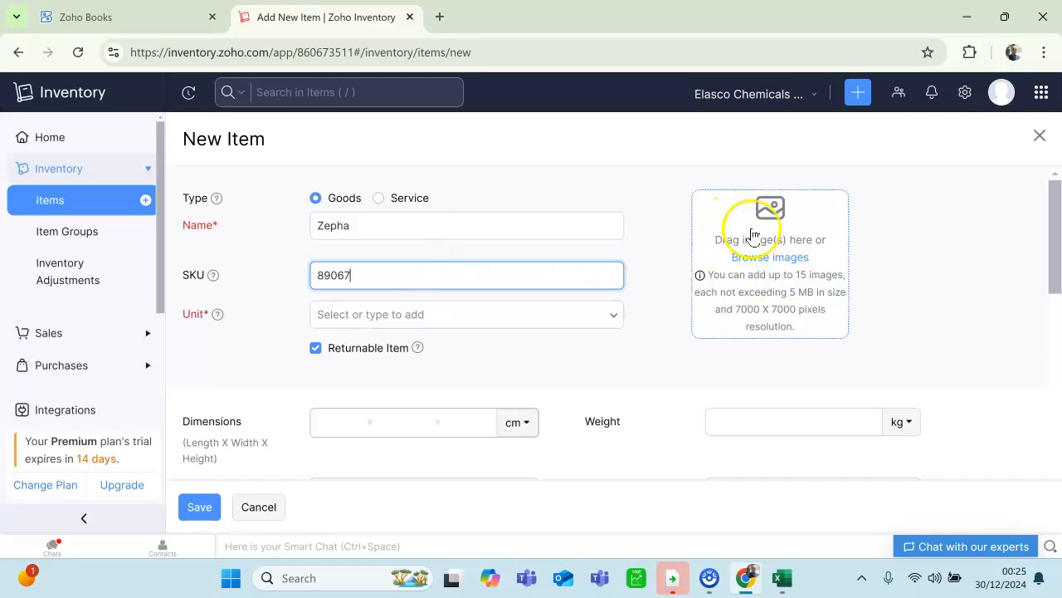
Set the unit of the Zepha item to pcs.
left_click(457, 314)
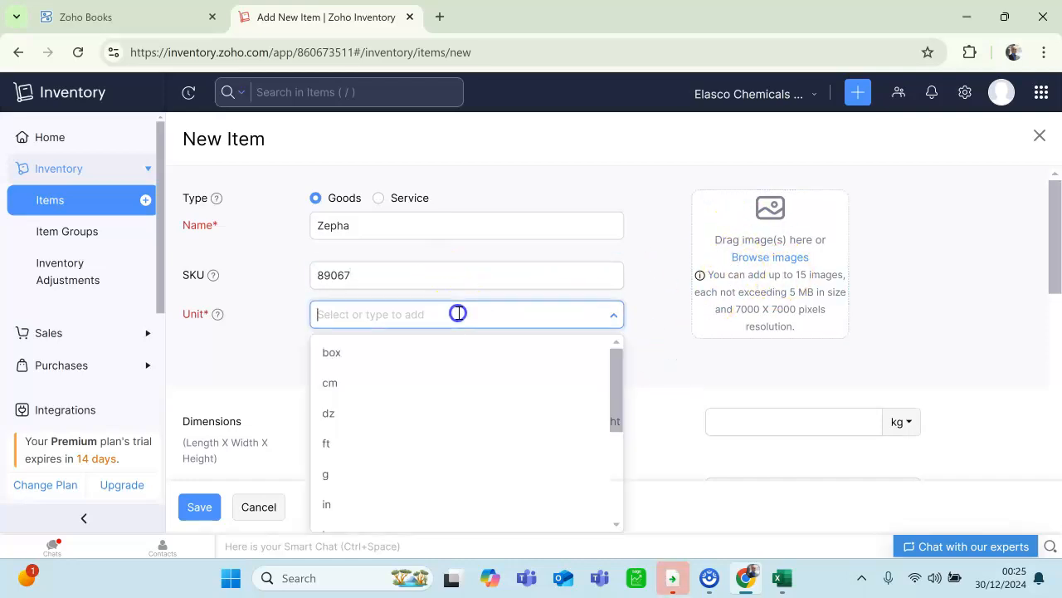
scroll(451, 408, "down", 5)
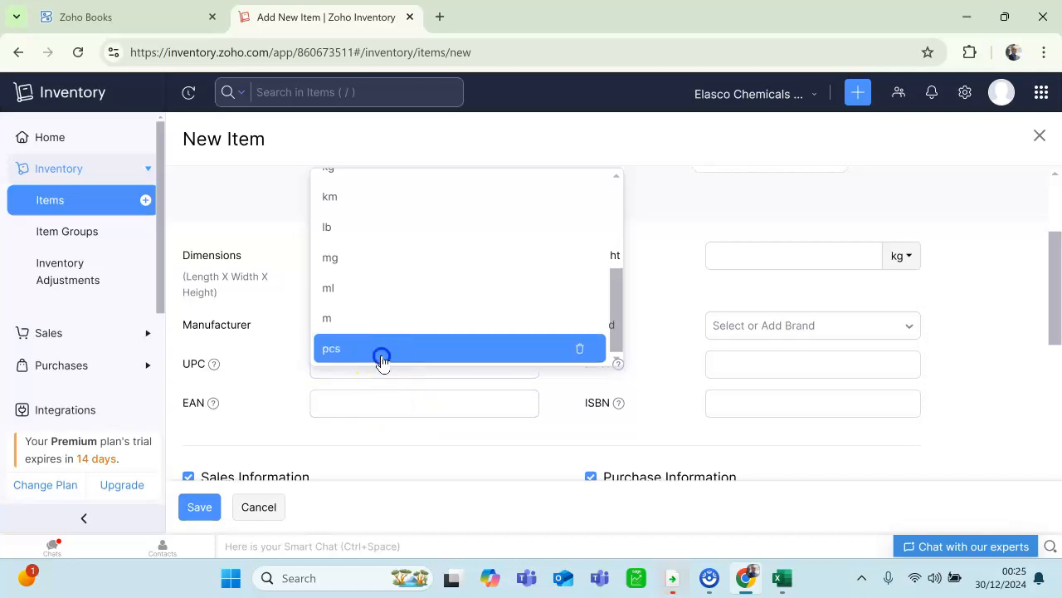
left_click(381, 349)
Look up Zepha's Rate in the Excel Items list and set the item's selling price to NGN 1500 in Zoho Inventory.
scroll(415, 315, "down", 2)
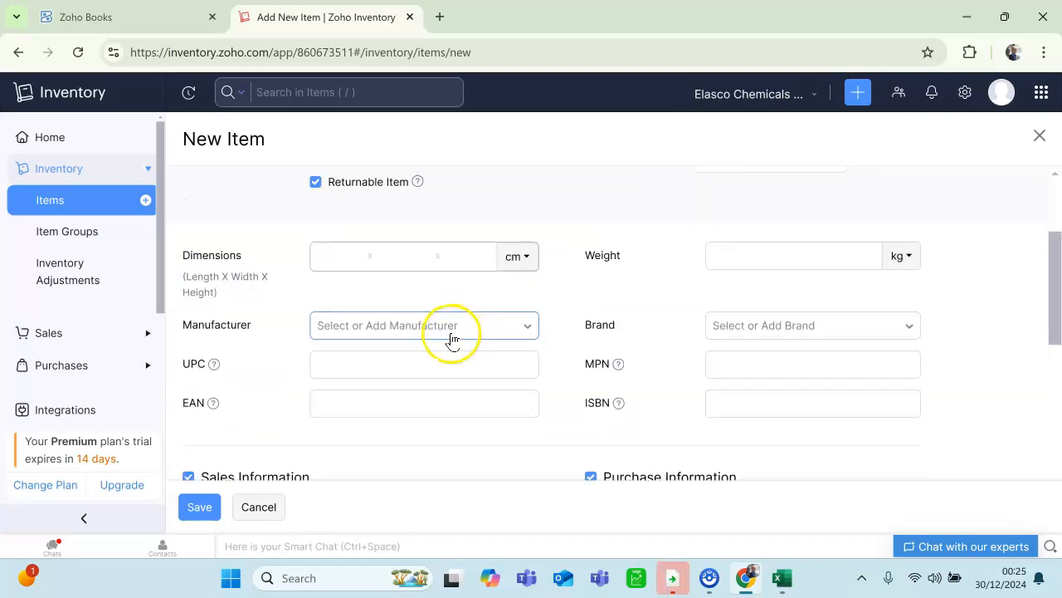
scroll(484, 313, "down", 3)
left_click(419, 264)
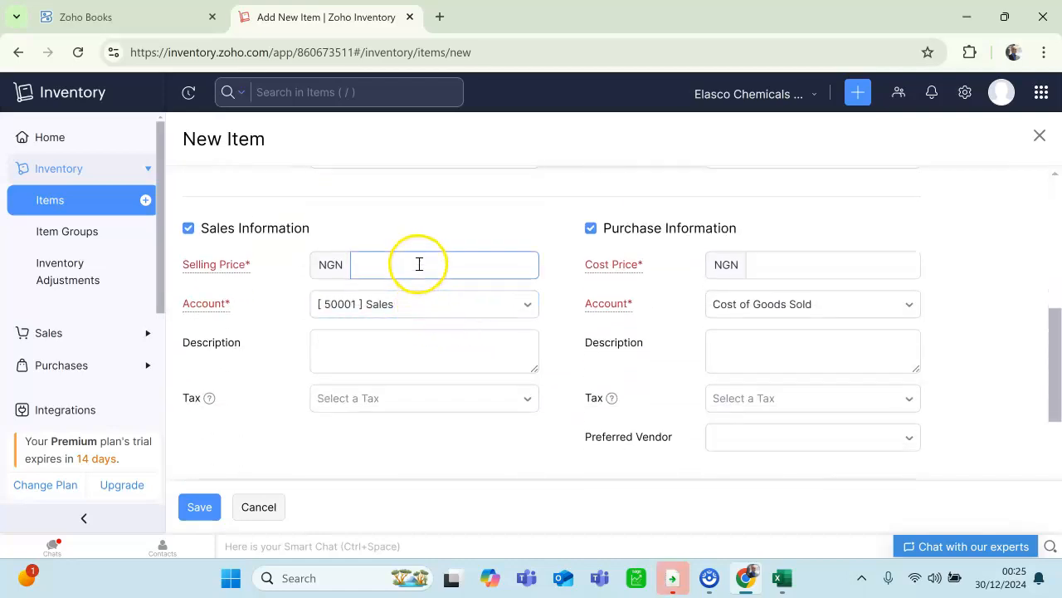
left_click(789, 577)
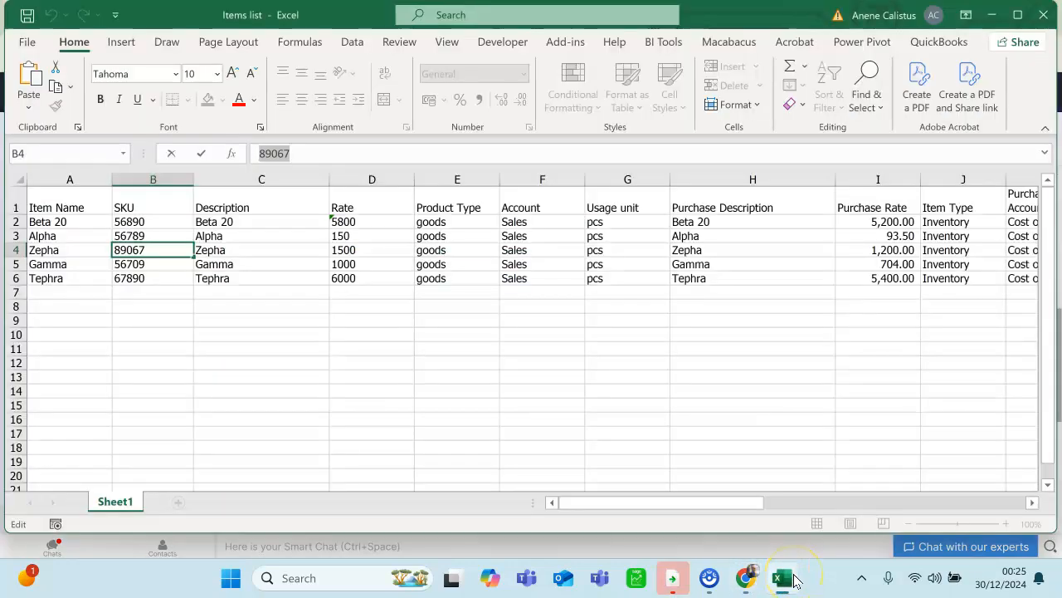
left_click(794, 581)
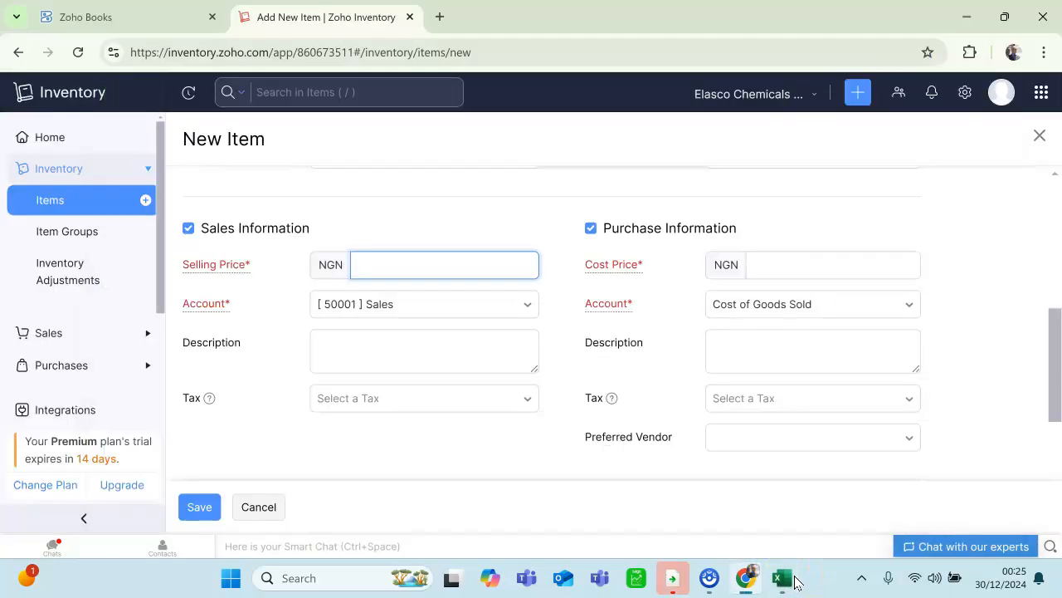
Look up Zepha's Purchase Rate in the Excel Items list and set the item's cost price to NGN 1200 in Zoho Inventory.
left_click(783, 264)
left_click(786, 581)
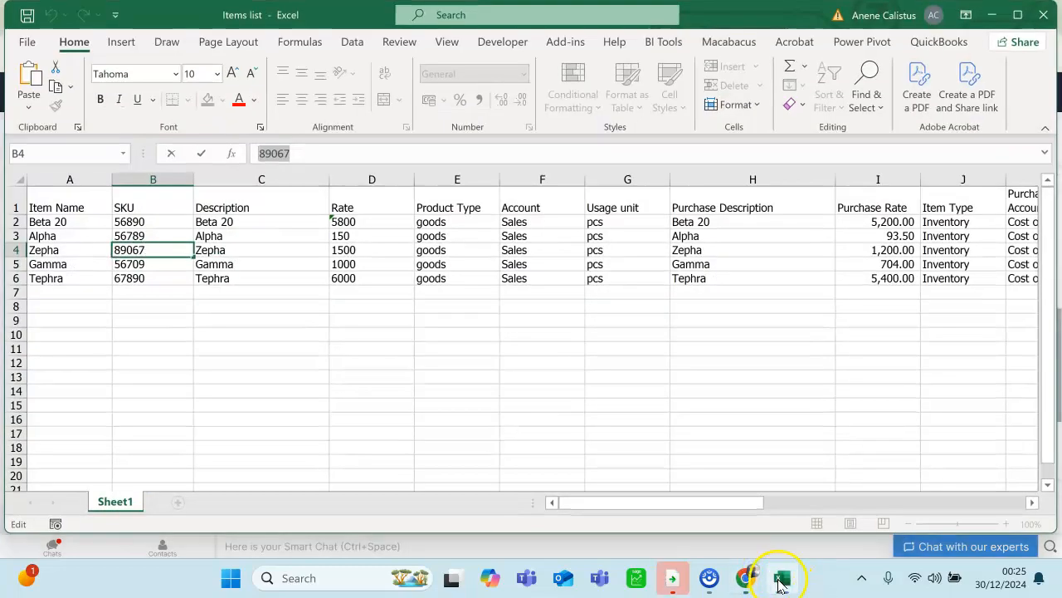
left_click(776, 577)
type("1200")
Enter Zepha as both the sales description and the purchase description of the item.
left_click(464, 352)
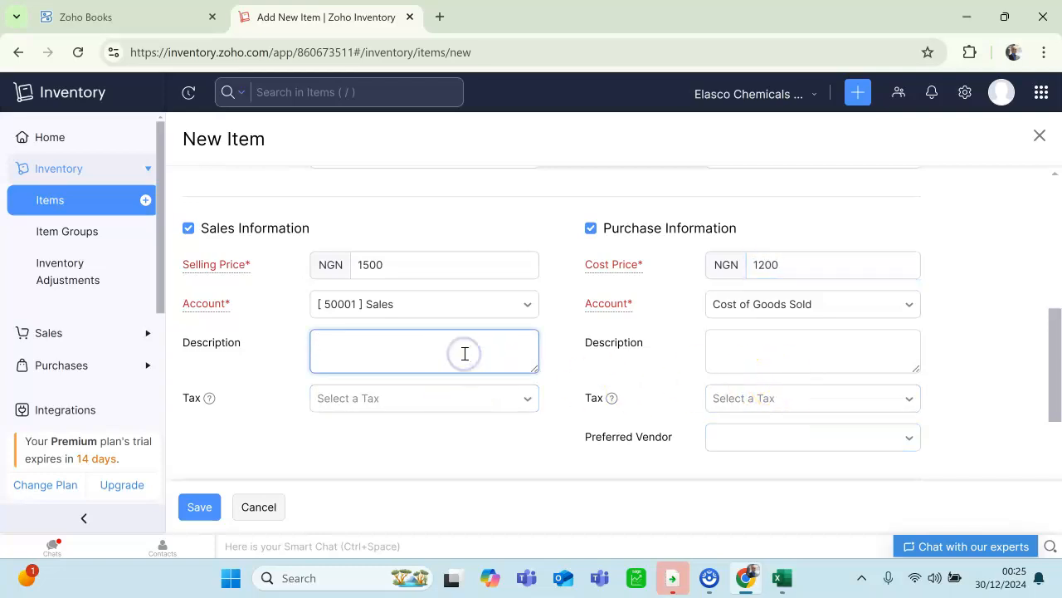
scroll(465, 354, "up", 5)
scroll(470, 379, "down", 5)
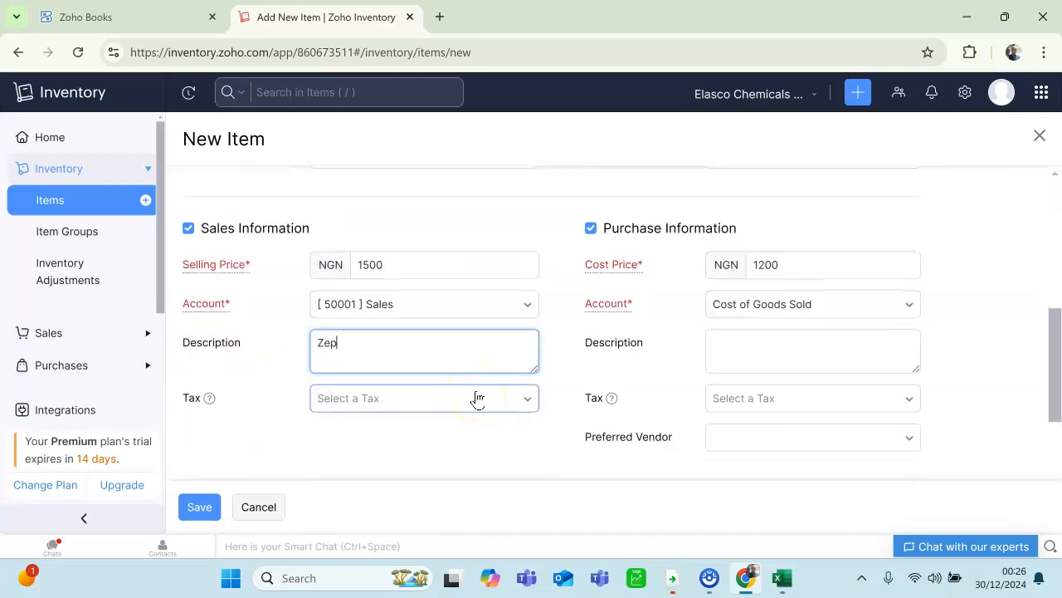
left_click(855, 341)
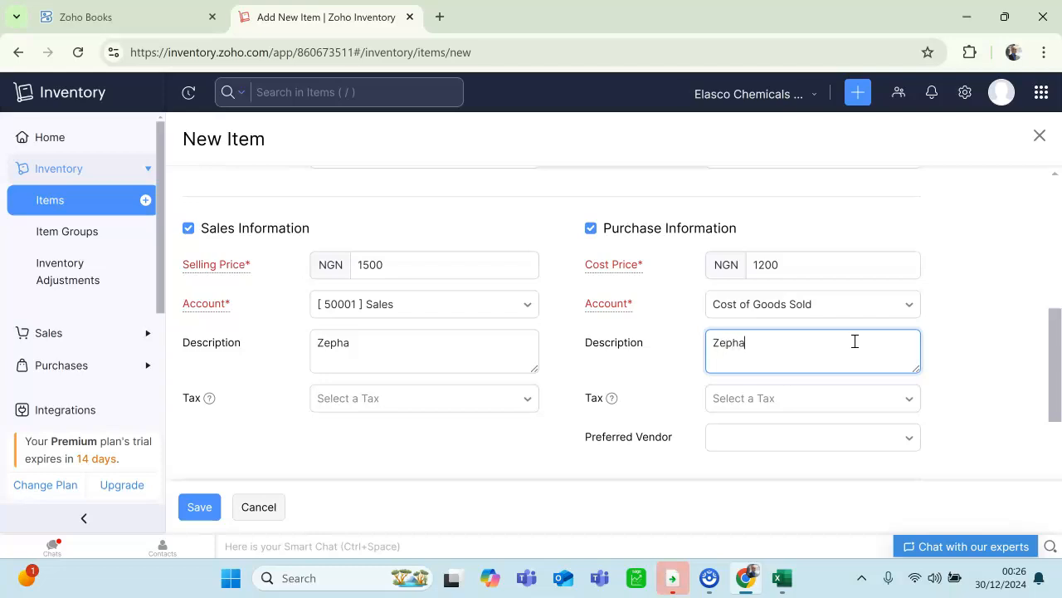
Set both the sales tax and the purchase tax of the Zepha item to VAT [7.5%].
left_click(511, 400)
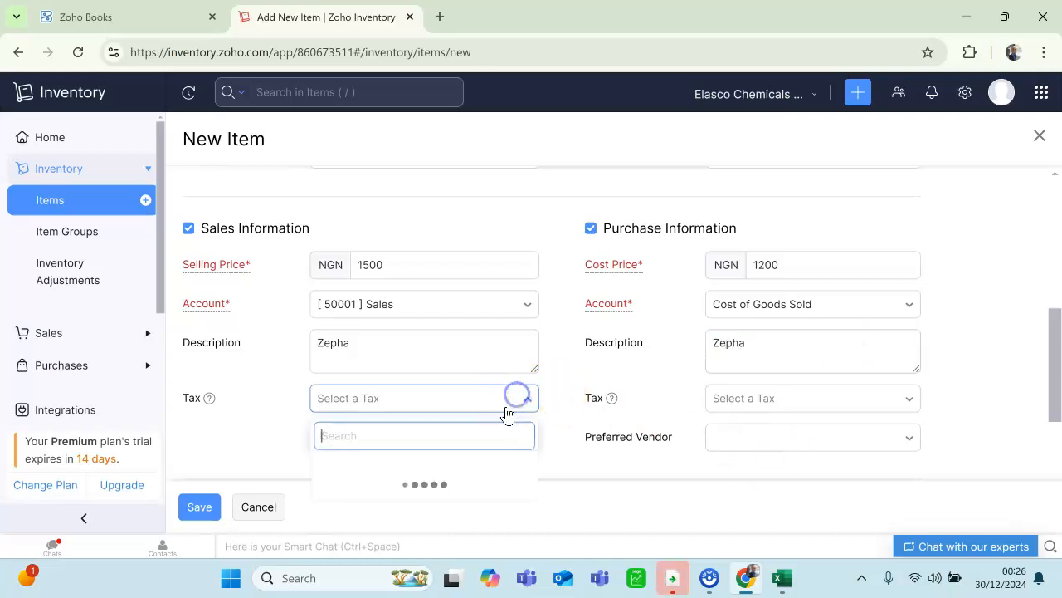
left_click(403, 517)
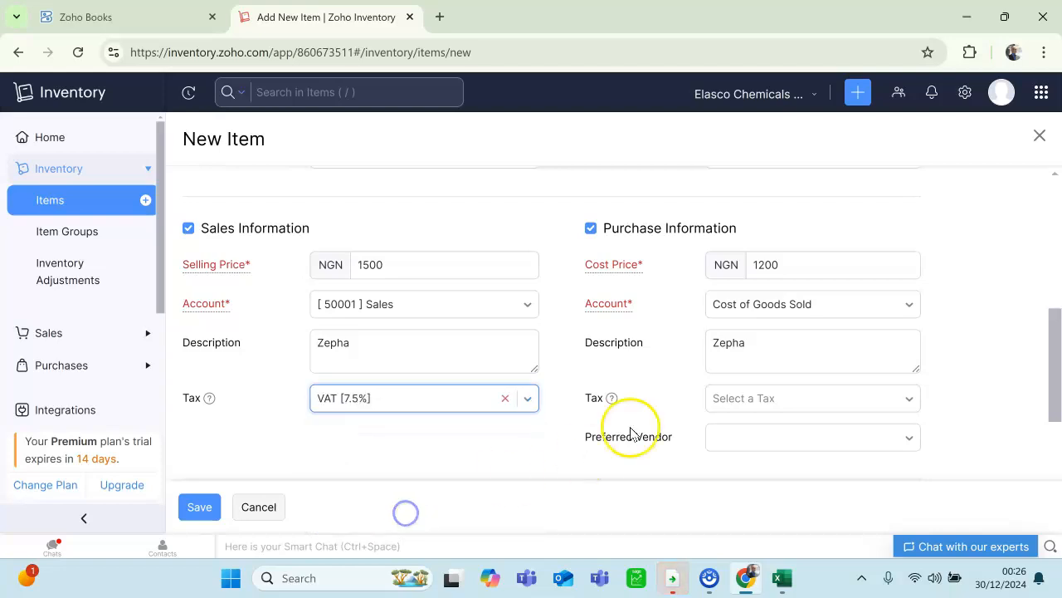
left_click(765, 406)
scroll(747, 481, "down", 1)
left_click(739, 444)
Set Zepha's inventory account to [ 20002 ] Inventory Asset.
scroll(503, 420, "down", 2)
left_click(434, 310)
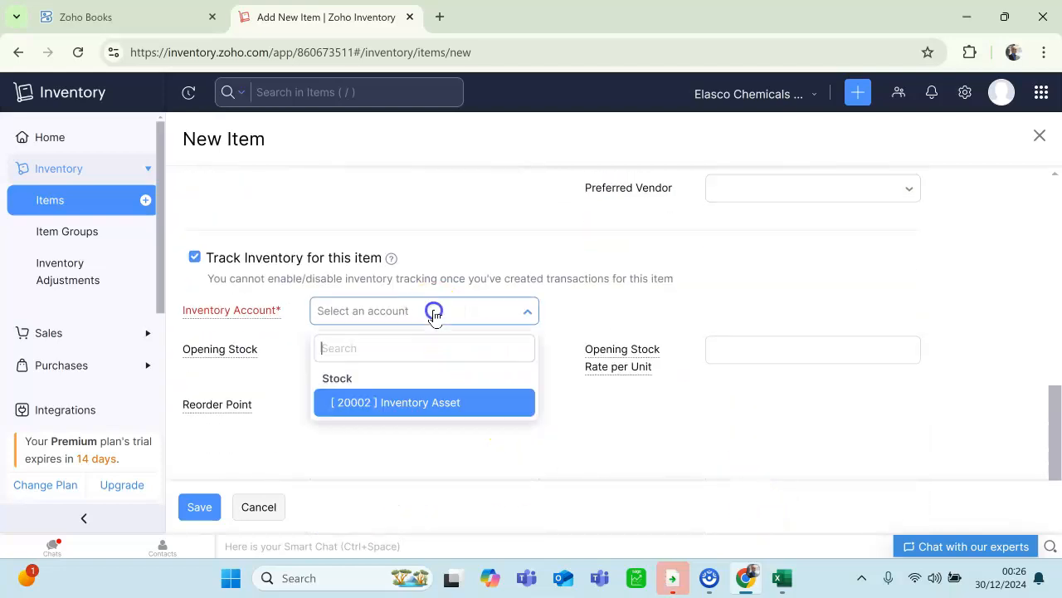
left_click(413, 406)
Look up Zepha's Stock On Hand in the Excel Items list and set the opening stock to 7400 in Zoho Inventory.
left_click(381, 347)
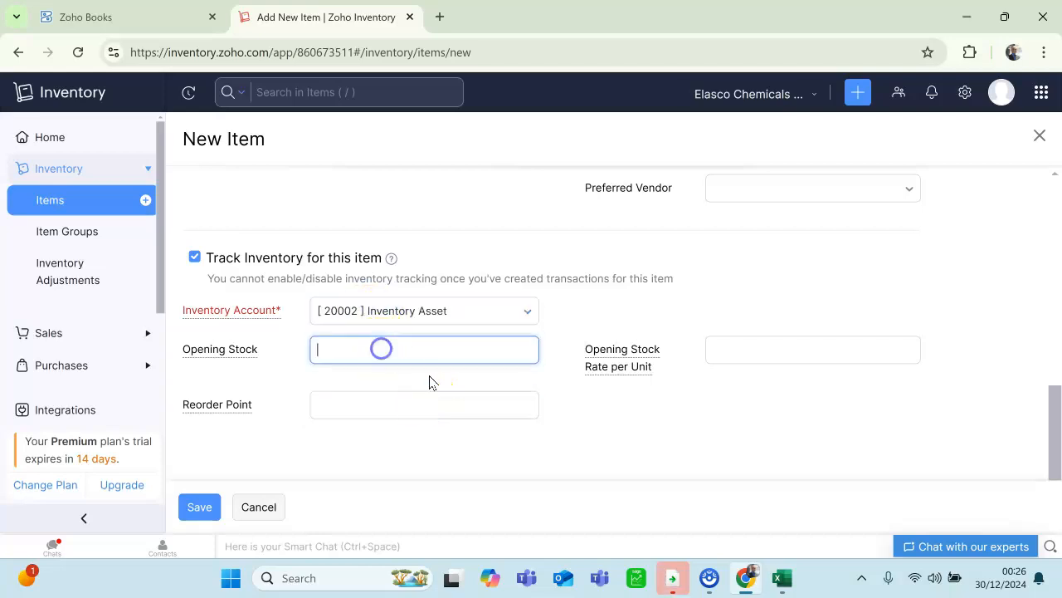
left_click(779, 578)
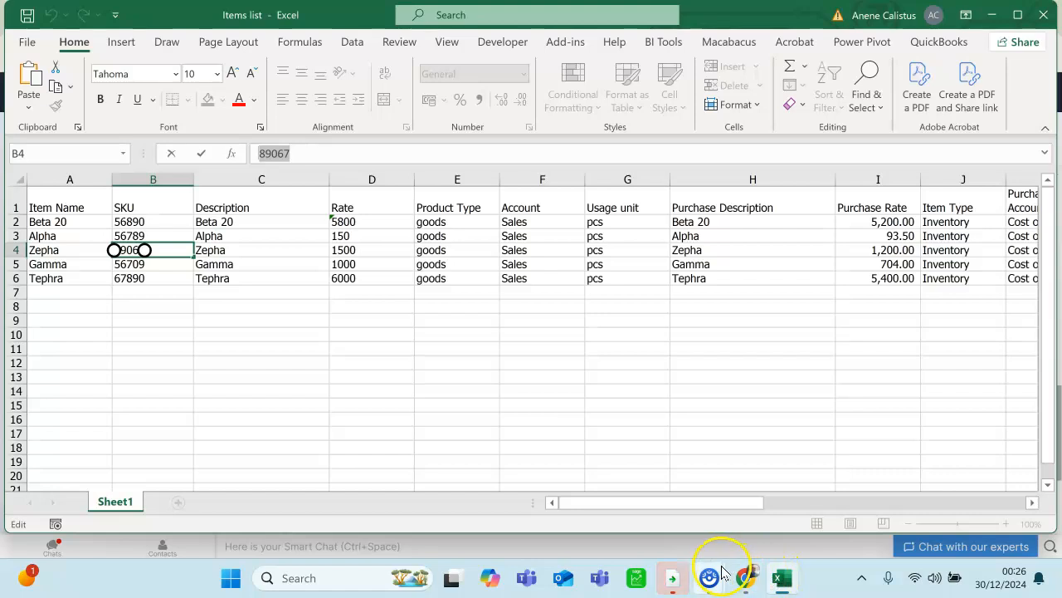
left_click_drag(688, 503, 830, 492)
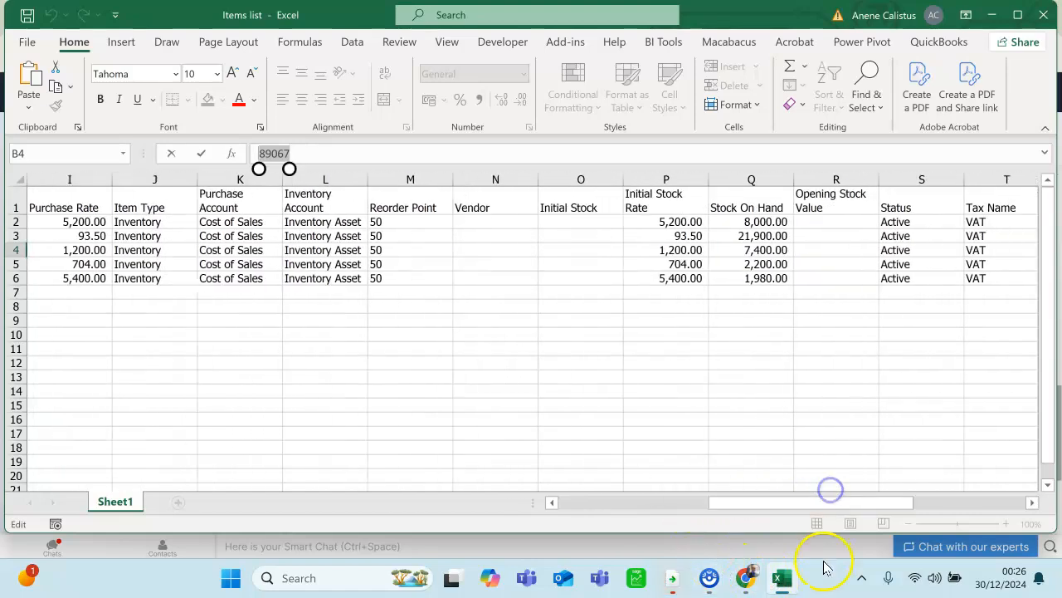
left_click(783, 579)
type("7400")
Look up Zepha's Initial Stock Rate in the Excel Items list and set the opening stock rate per unit to 1200 in Zoho Inventory.
left_click(881, 352)
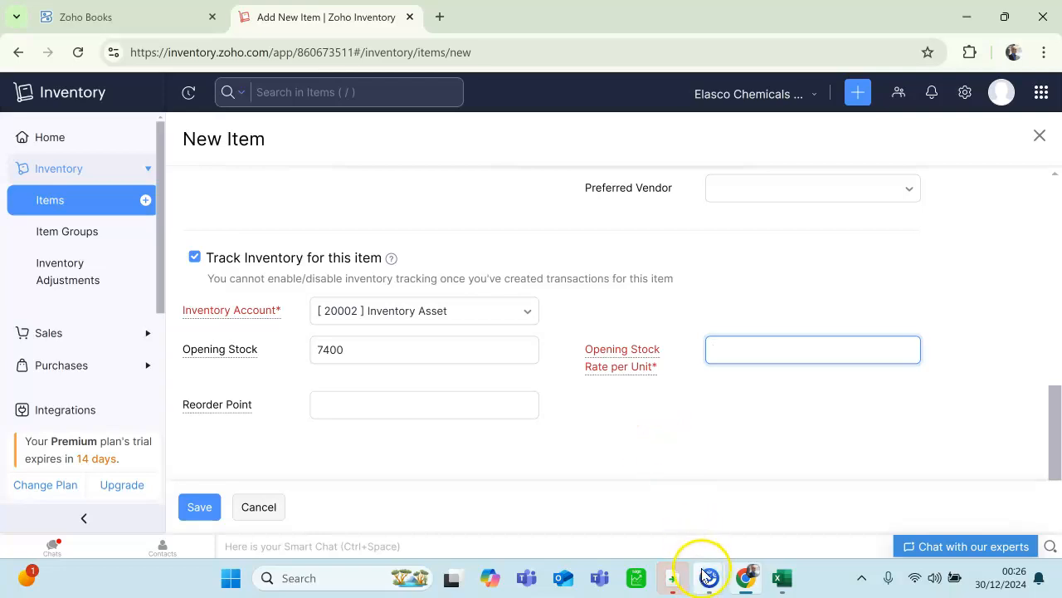
left_click(779, 579)
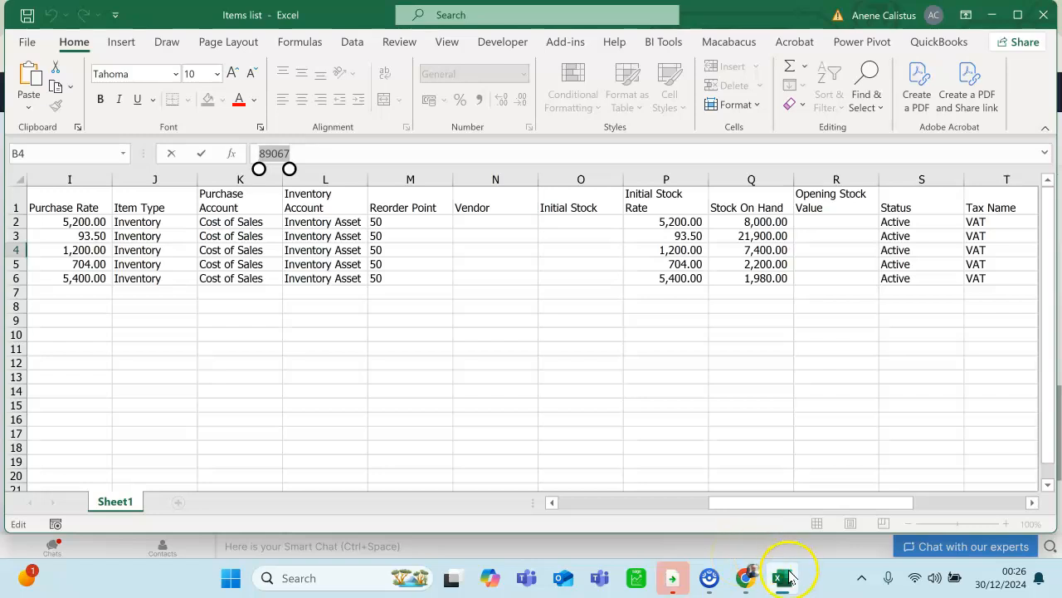
left_click(788, 576)
scroll(759, 420, "up", 5)
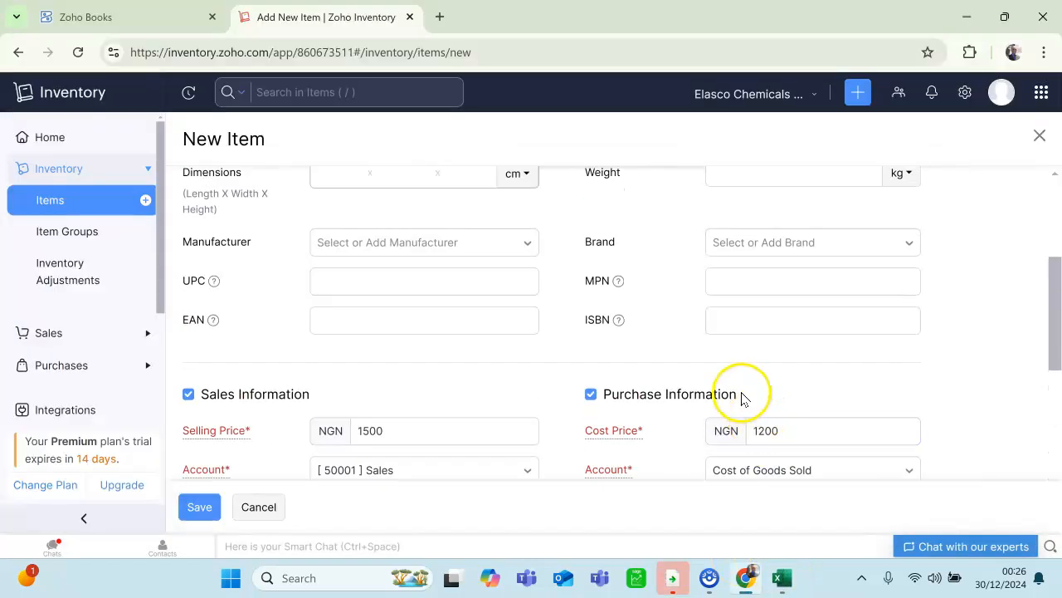
scroll(739, 398, "up", 3)
scroll(735, 407, "down", 3)
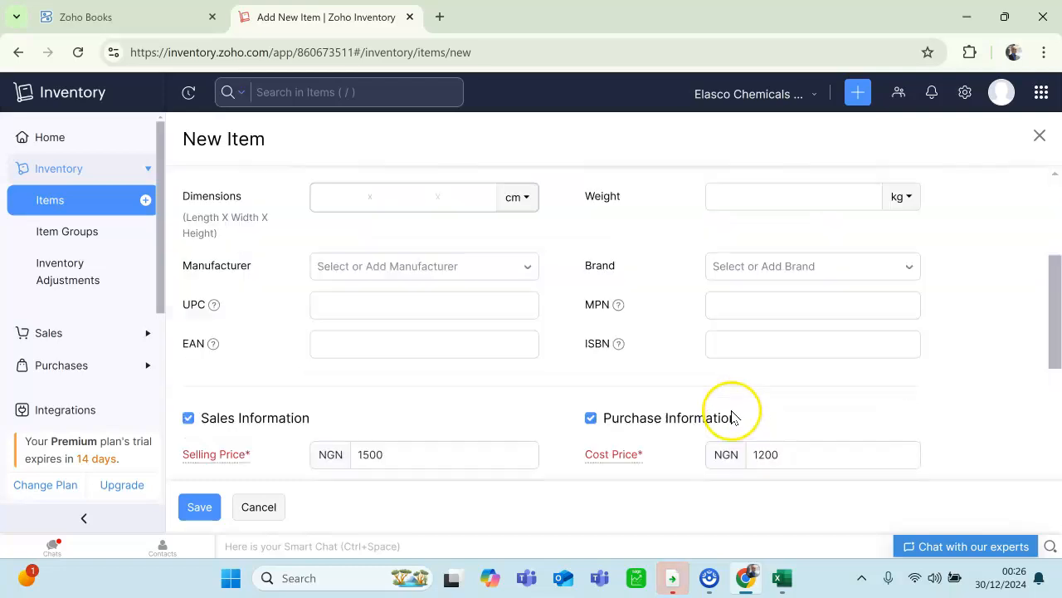
scroll(732, 415, "down", 3)
left_click(783, 581)
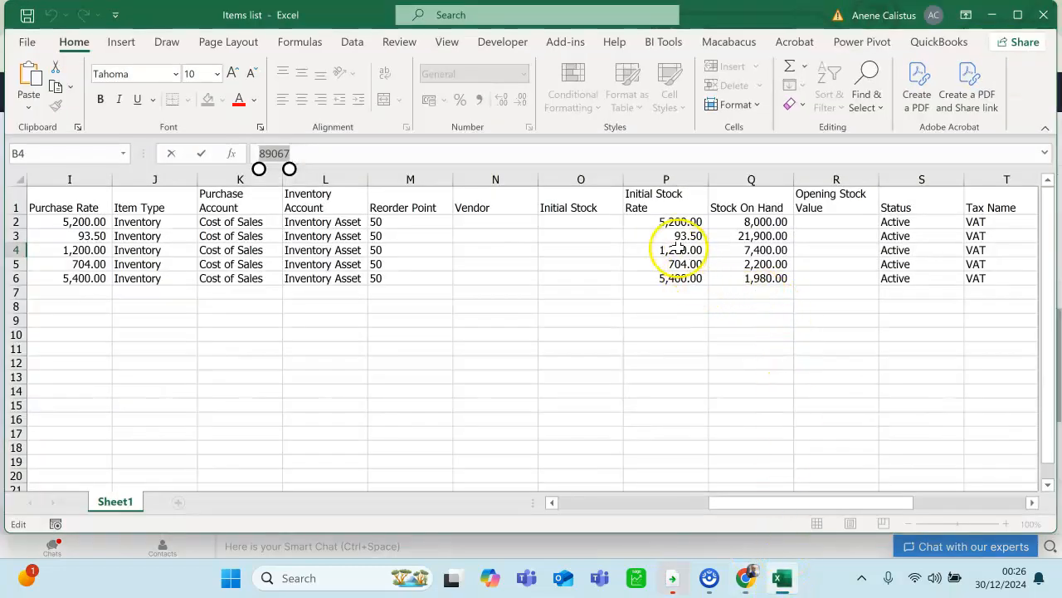
left_click(783, 578)
scroll(753, 373, "down", 4)
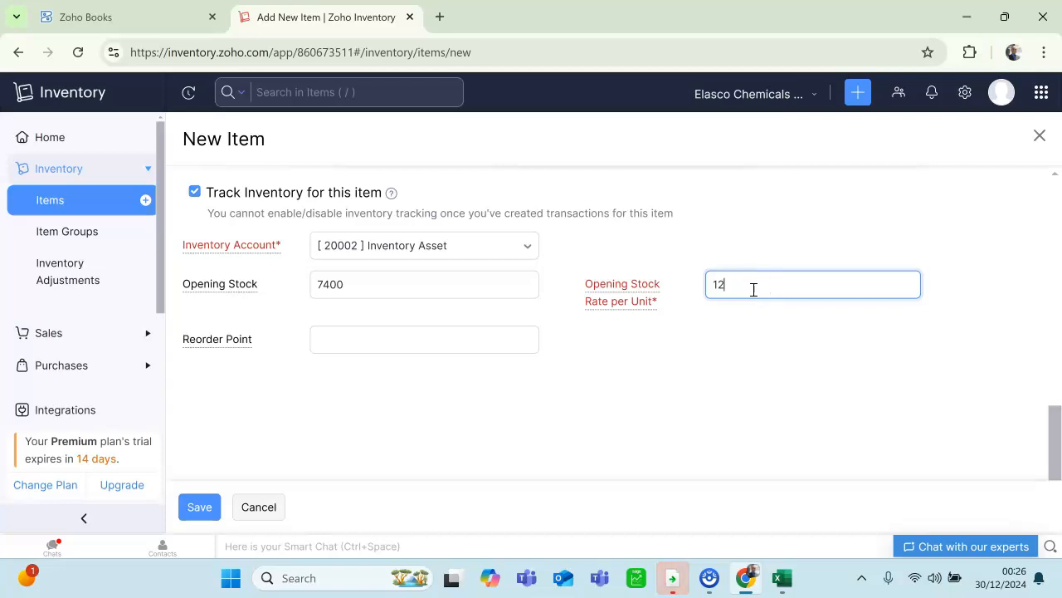
Fill in Zepha's reorder point and save the new item.
left_click(368, 337)
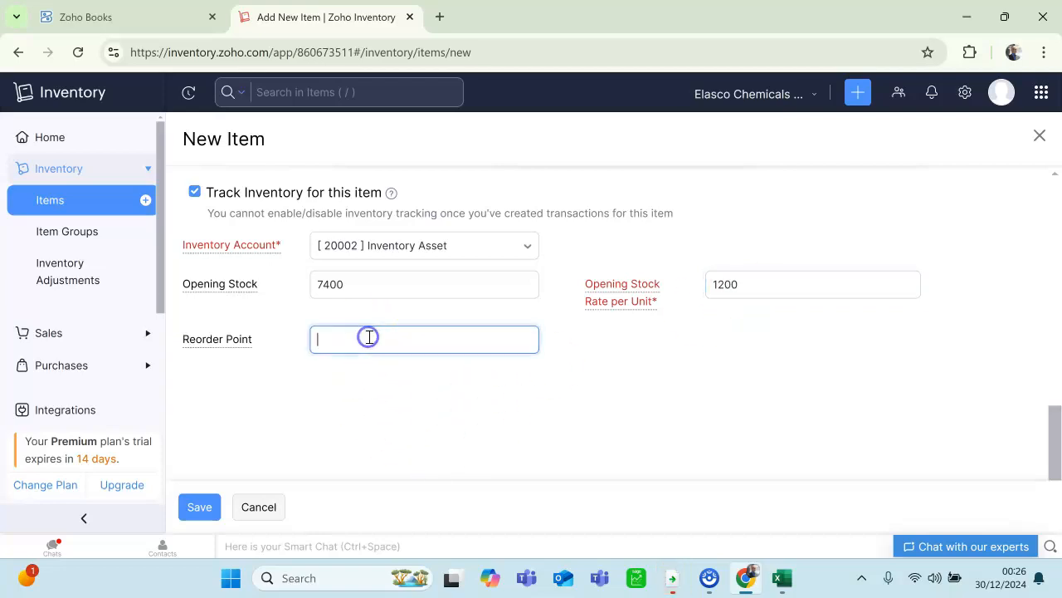
left_click(197, 509)
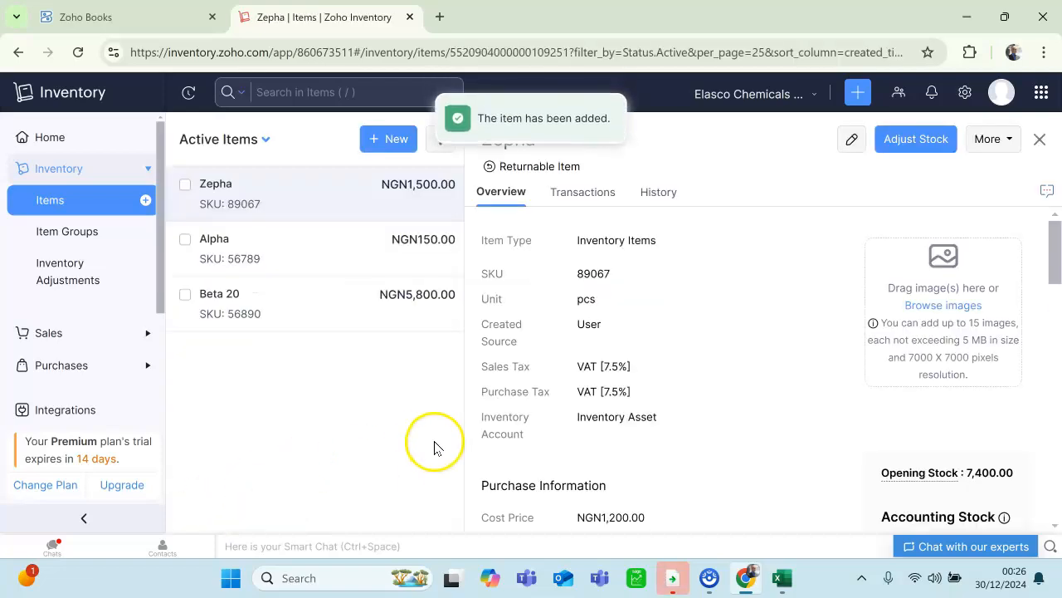
Start another new item in Zoho Inventory and copy Gamma's SKU 56709 from the Excel Items list.
left_click(100, 204)
left_click(892, 139)
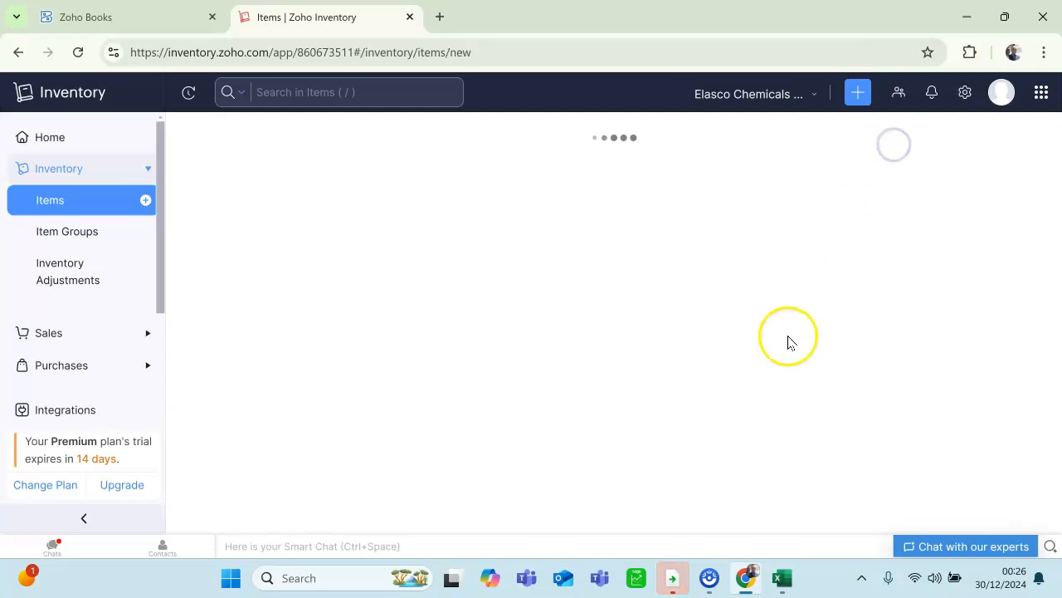
left_click(781, 578)
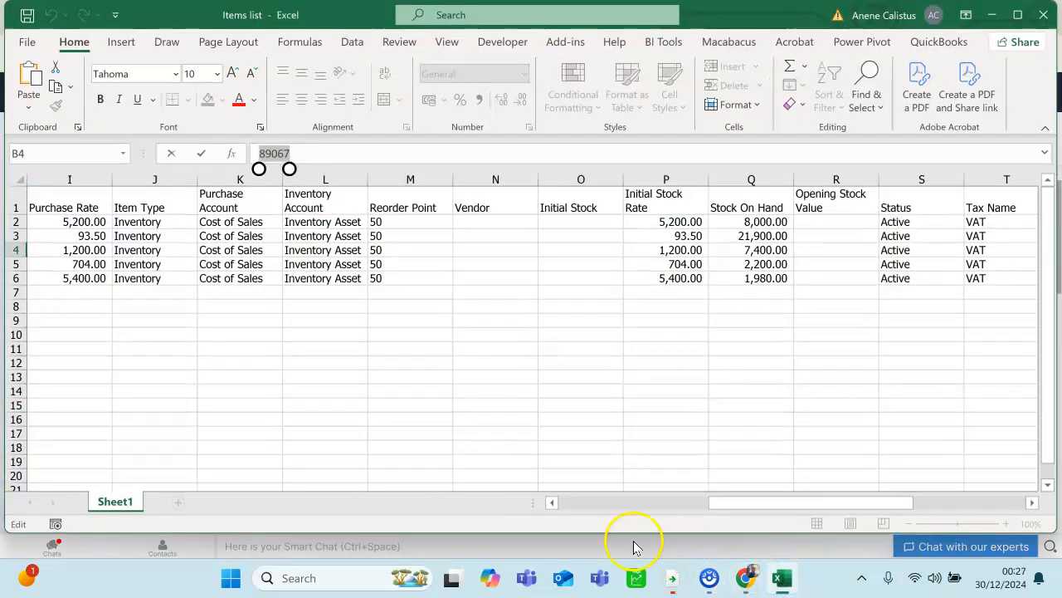
left_click_drag(734, 508, 550, 503)
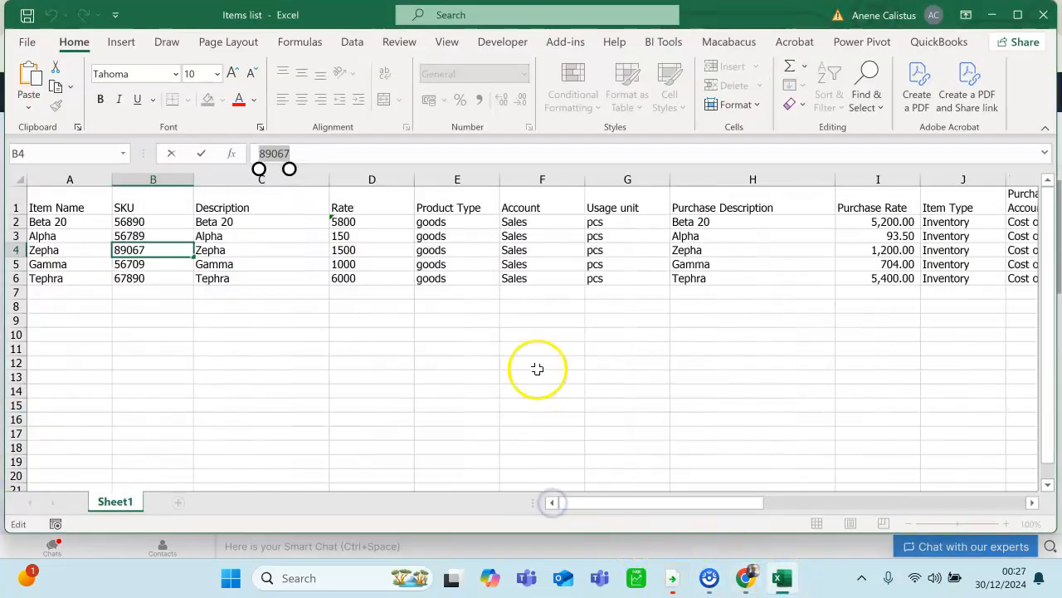
left_click(148, 270)
left_click(147, 273)
double_click(146, 264)
left_click_drag(149, 265, 116, 266)
right_click(117, 266)
left_click(197, 307)
Back in Zoho Inventory, name the new item Gamma and paste 56709 as its SKU.
left_click(745, 578)
left_click(394, 235)
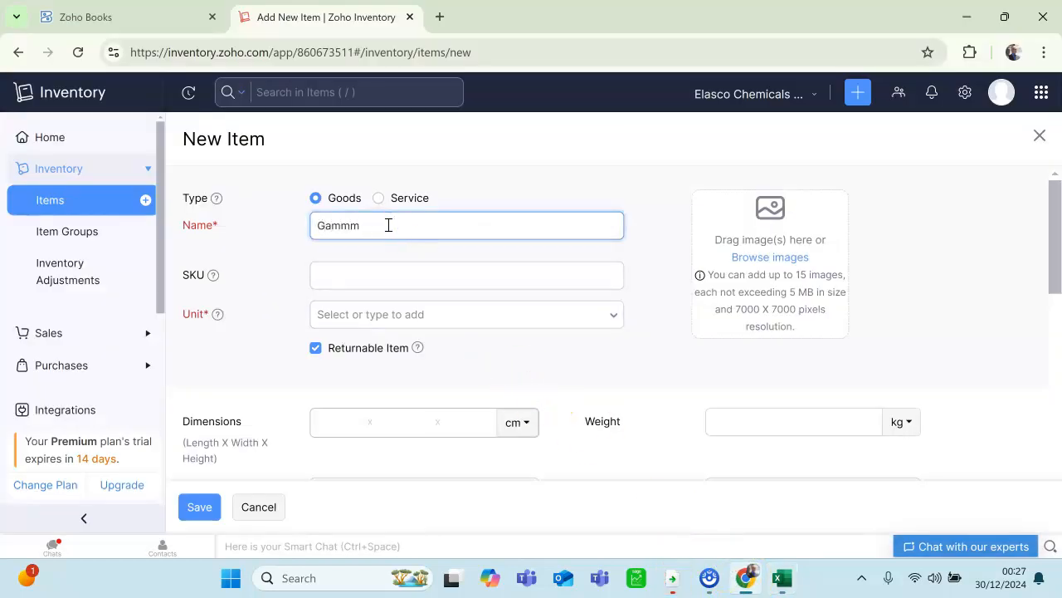
left_click(390, 277)
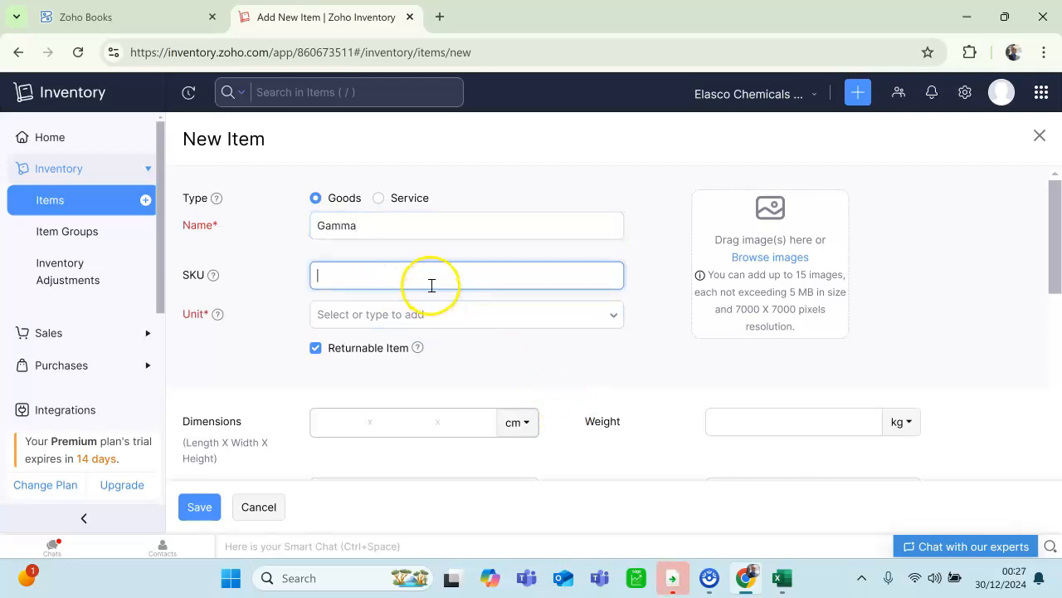
Set the unit of the Gamma item to pcs.
left_click(343, 315)
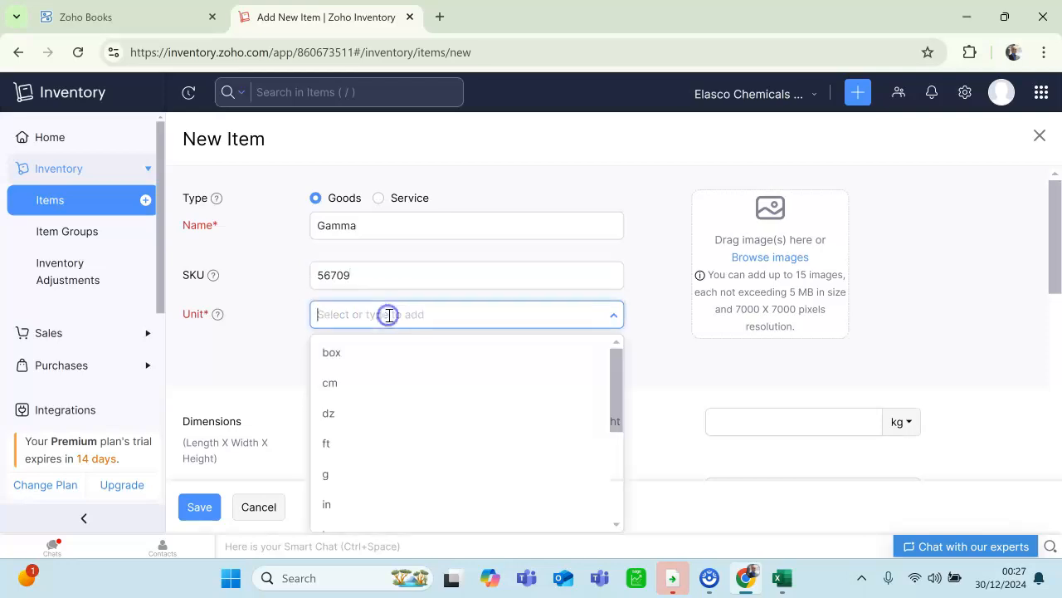
scroll(398, 386, "down", 5)
left_click(360, 349)
Look up Gamma's rates in the Excel Items list and set the selling price to NGN 1000 and cost price to NGN 704 in Zoho Inventory.
scroll(415, 372, "down", 2)
scroll(410, 369, "down", 3)
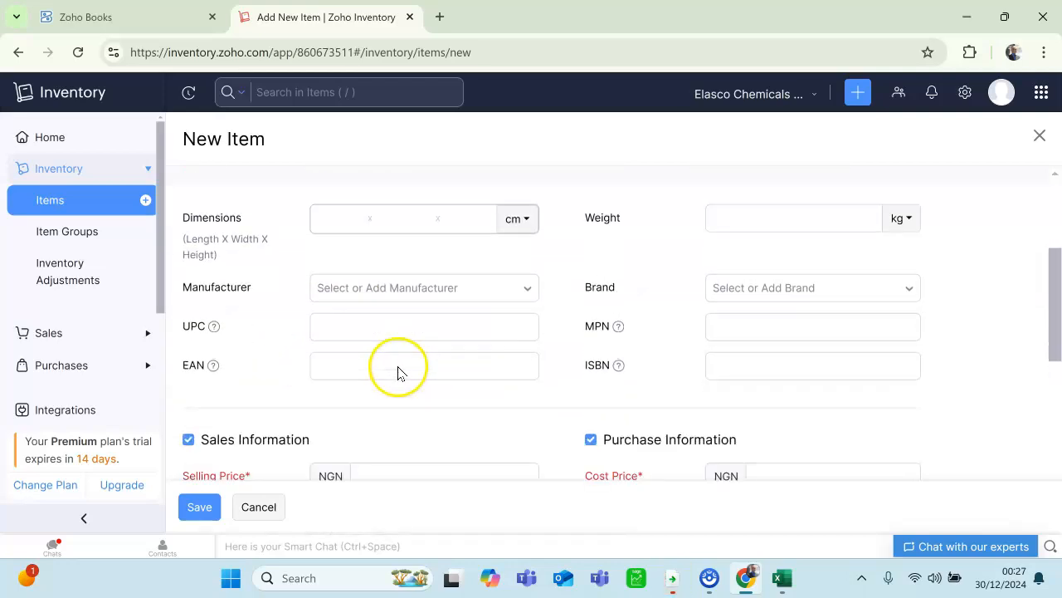
left_click(391, 353)
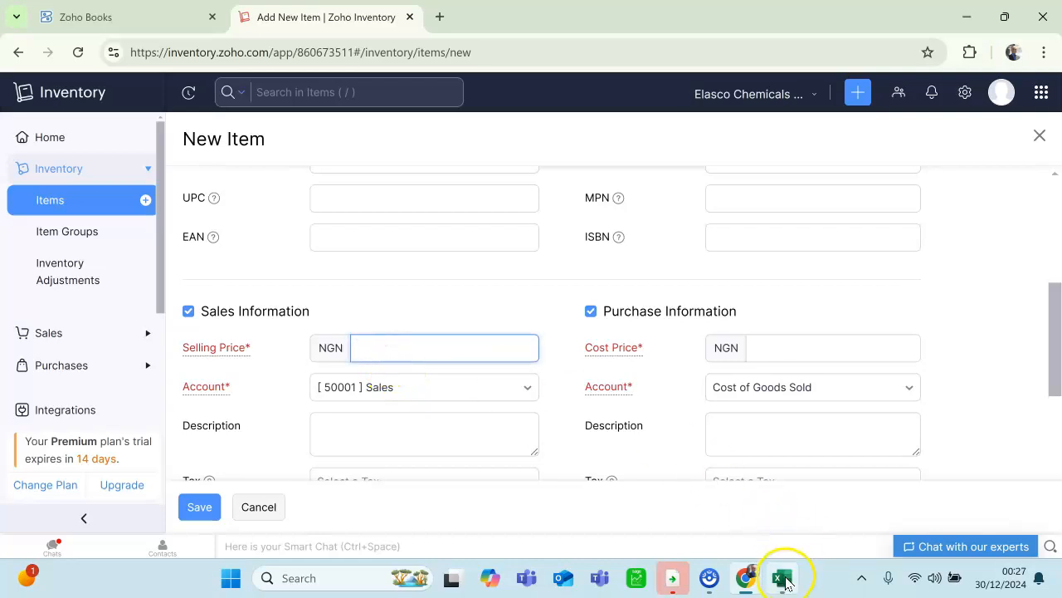
left_click(782, 578)
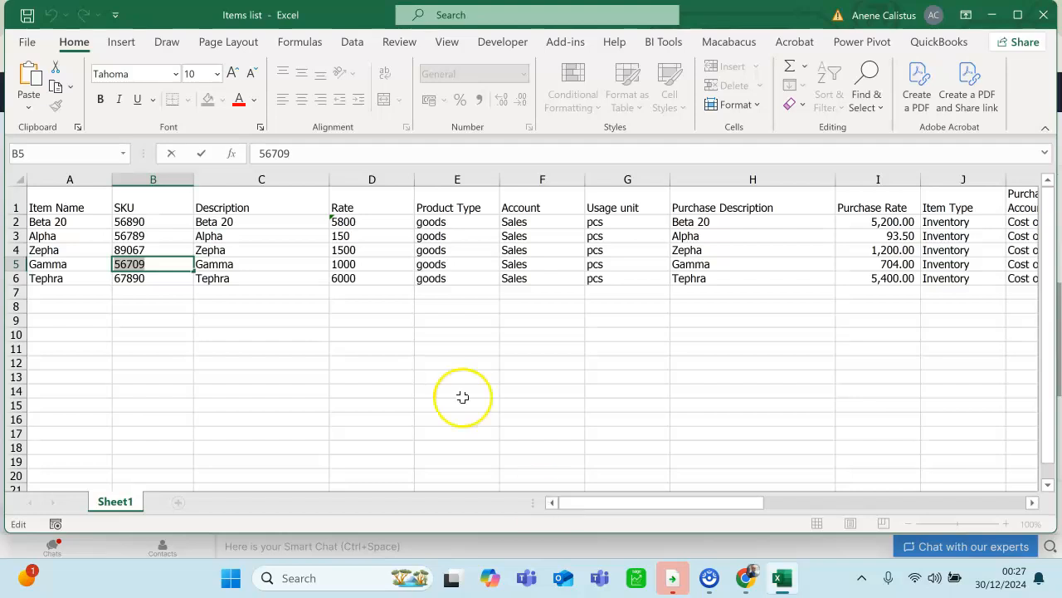
left_click(778, 579)
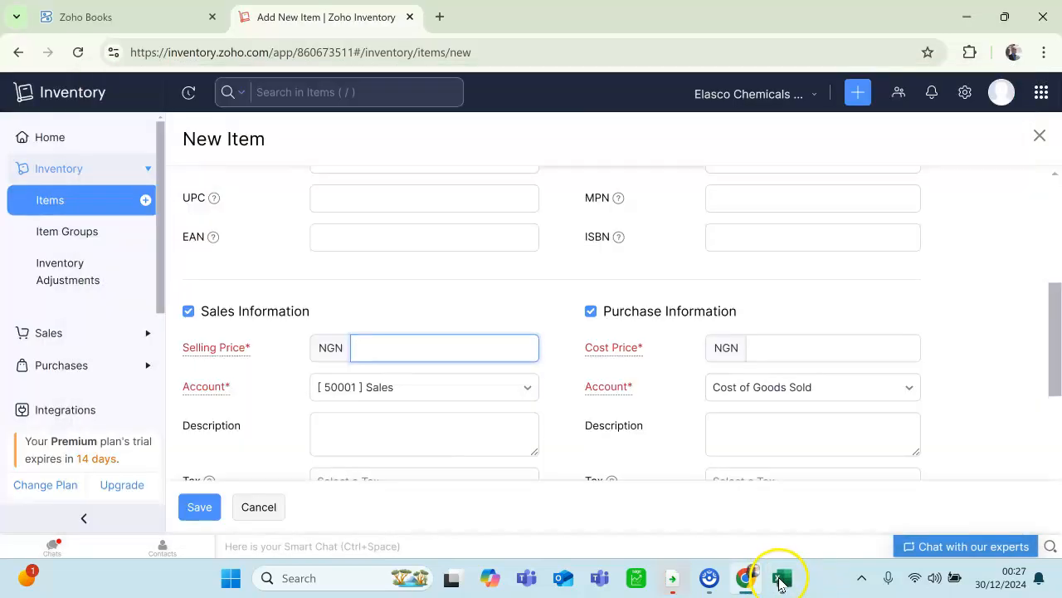
type("1000")
left_click(785, 347)
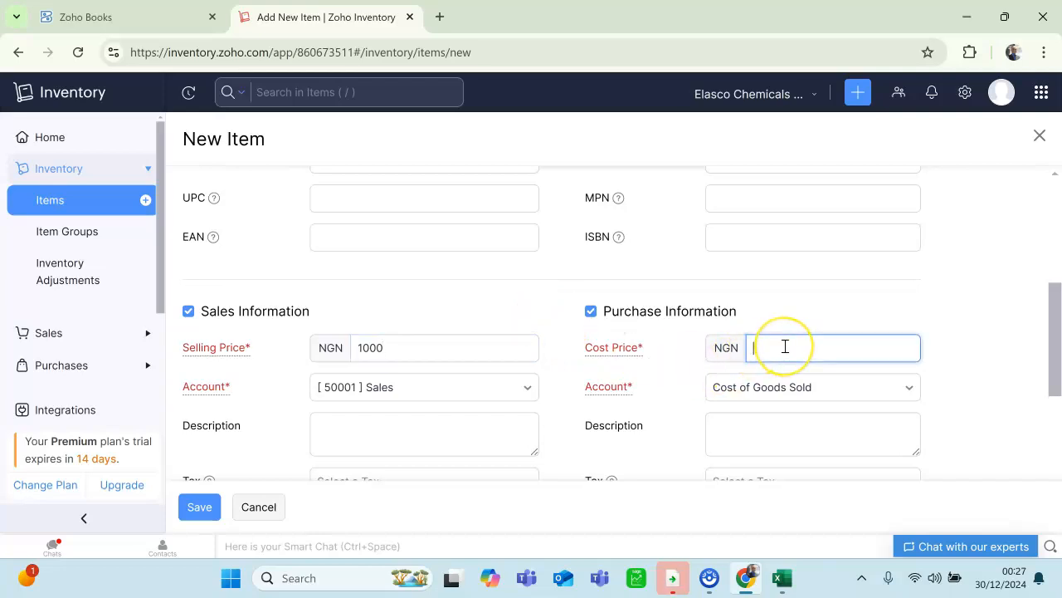
type("704")
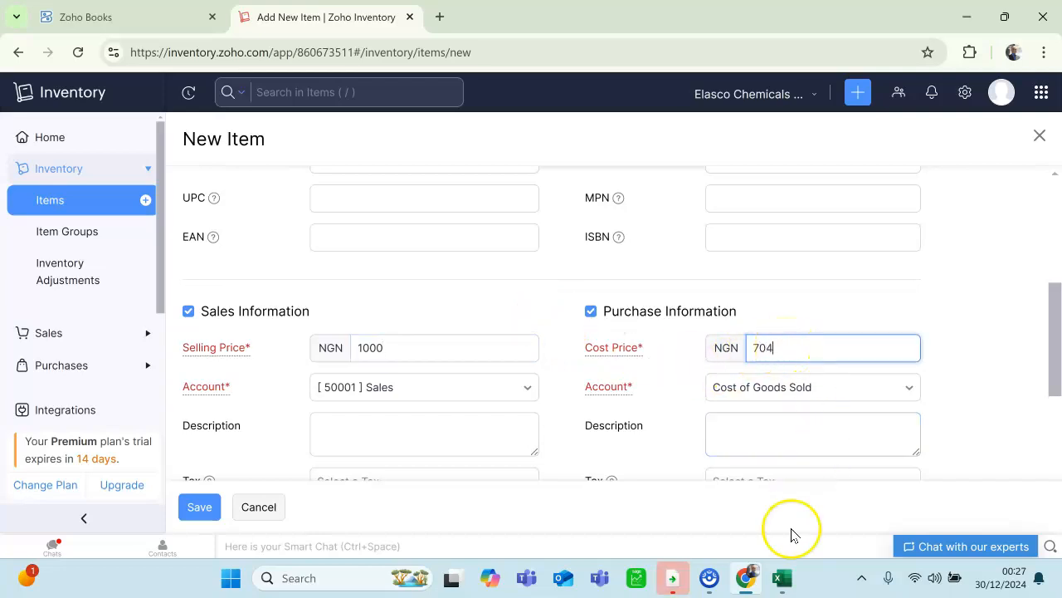
Check Gamma's row in the Excel Items list and set its purchase account to [ 60001 ] Cost of Sales in Zoho Inventory.
left_click(781, 577)
left_click(781, 581)
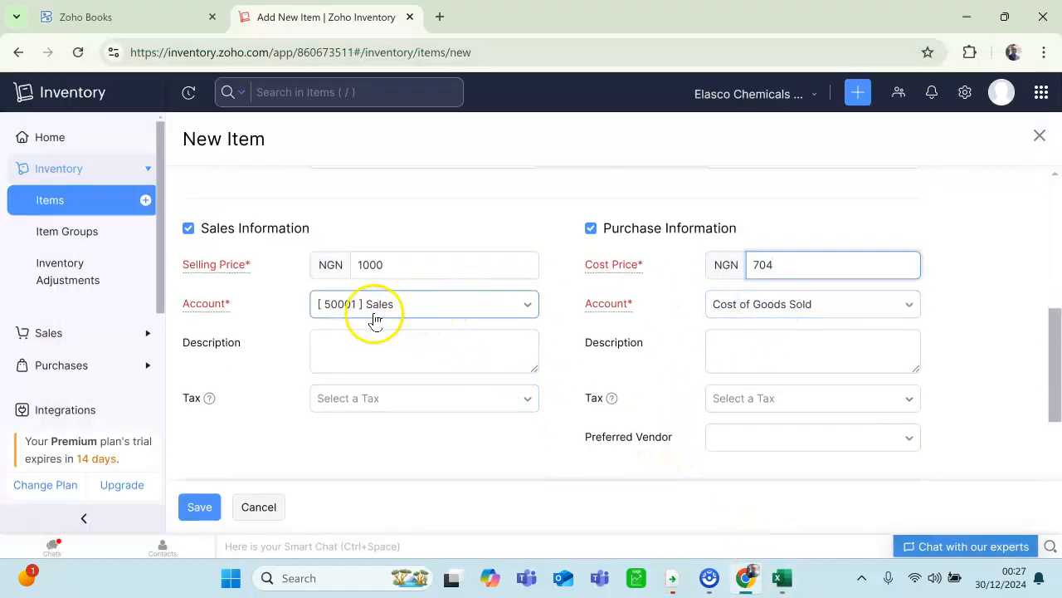
left_click(898, 305)
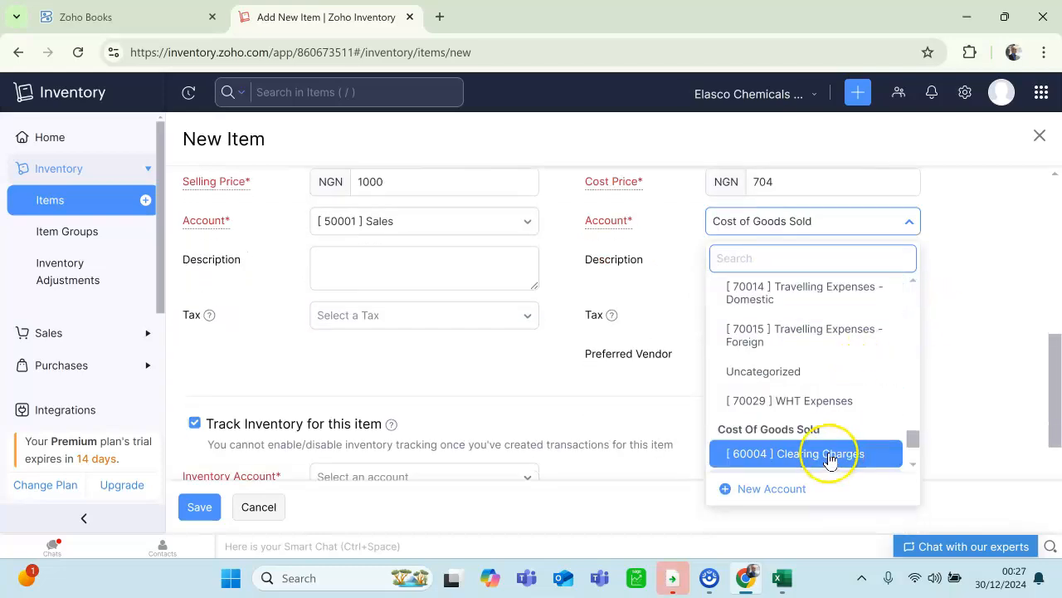
scroll(813, 448, "down", 2)
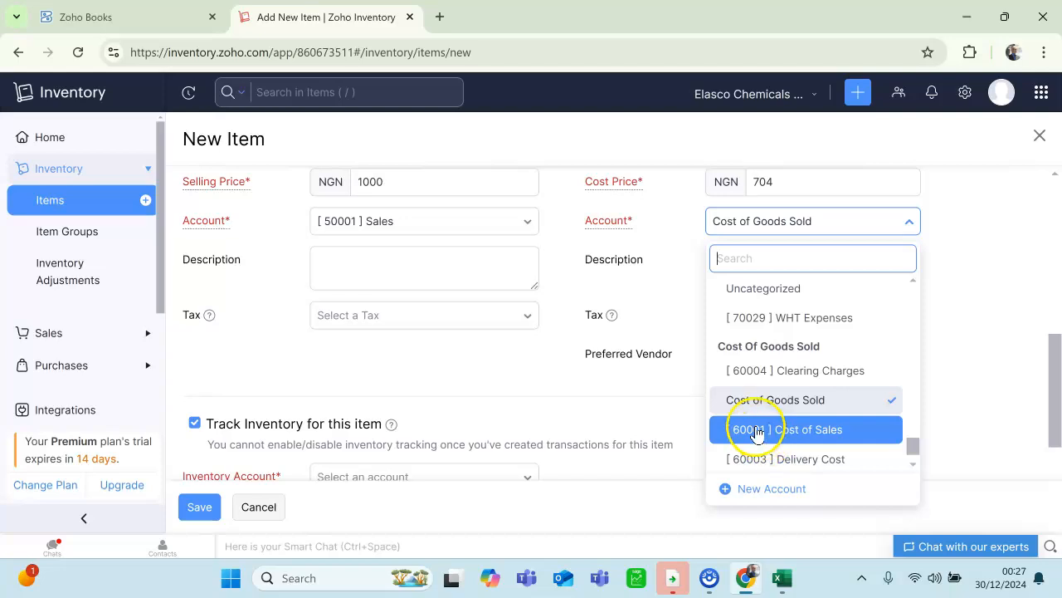
left_click(795, 440)
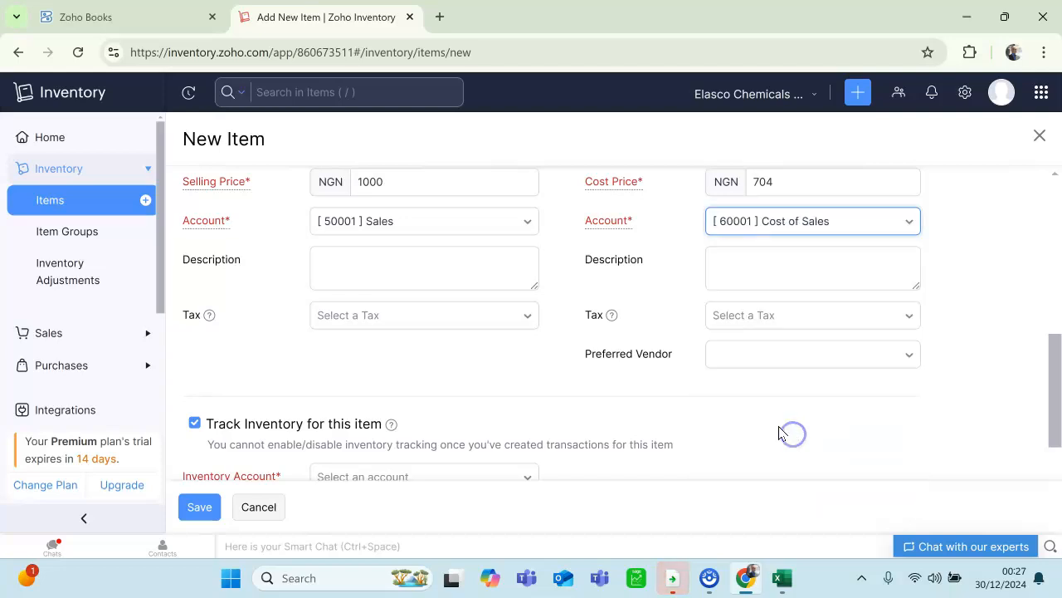
Enter Gamma as the sales description of the item.
left_click(506, 276)
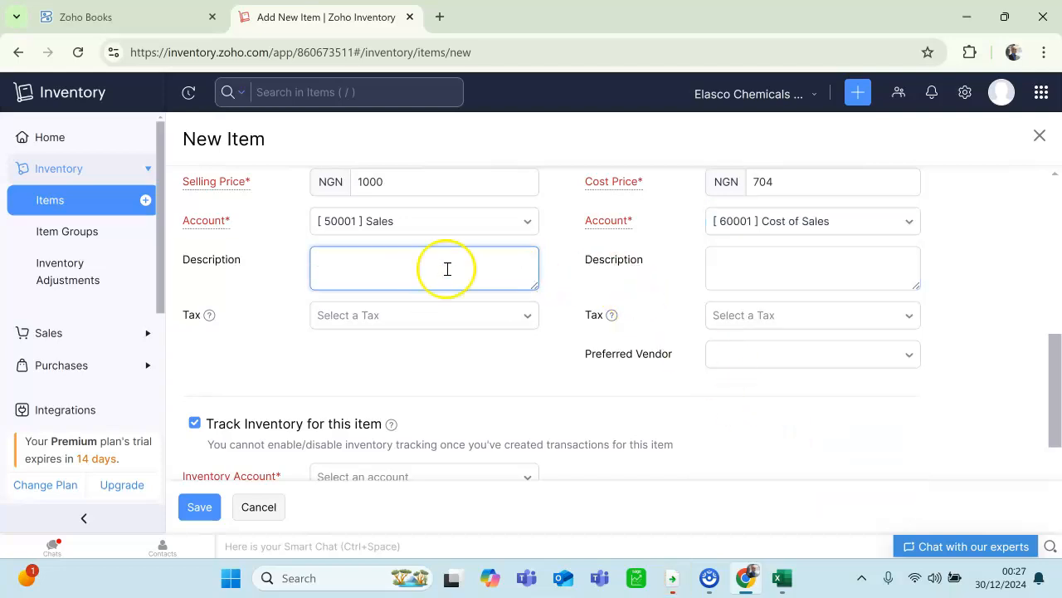
scroll(448, 268, "up", 6)
scroll(450, 287, "down", 5)
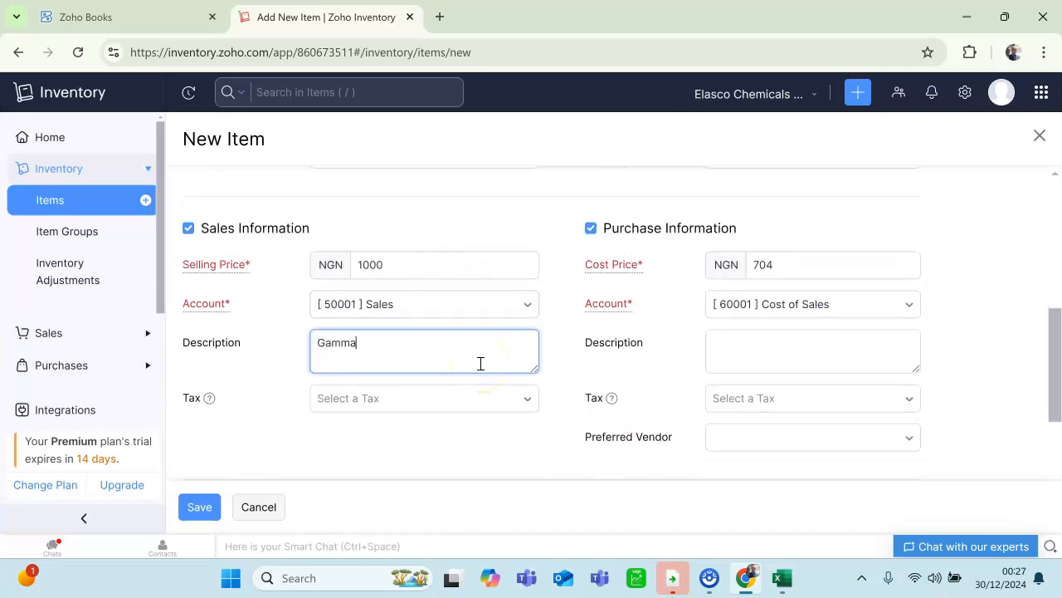
Check Gamma's row in the Excel Items list and enter Gamma as the purchase description in Zoho Inventory.
left_click(783, 579)
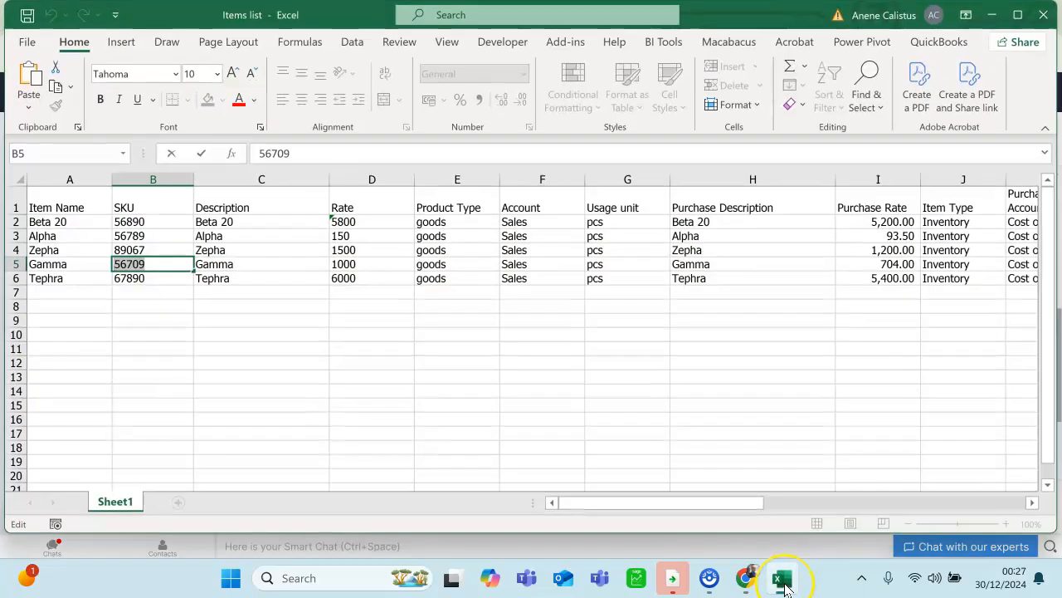
left_click(783, 581)
left_click(738, 362)
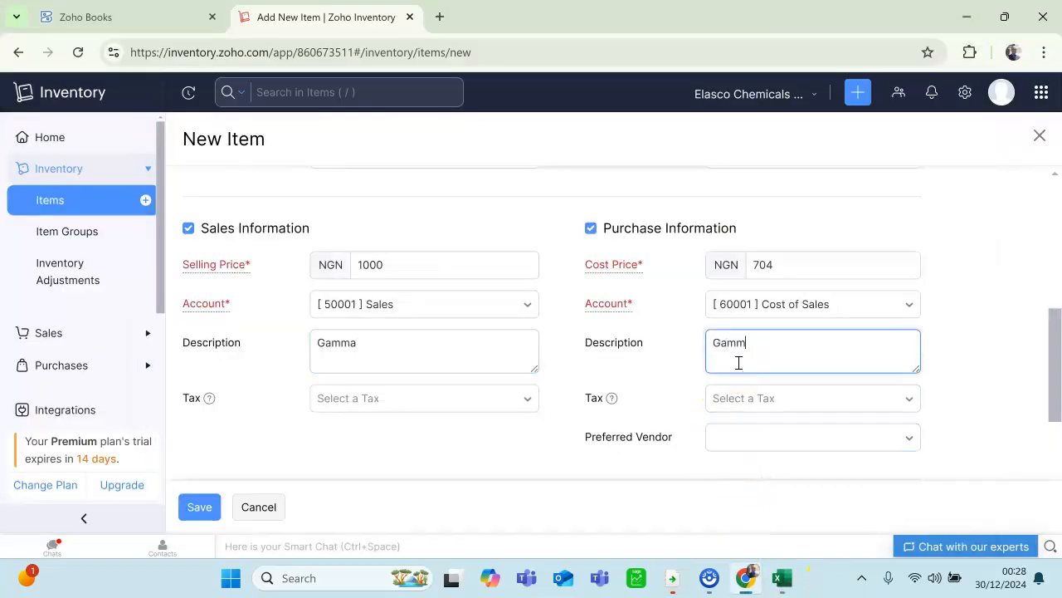
Set both the sales tax and the purchase tax of the Gamma item to VAT [7.5%].
left_click(493, 399)
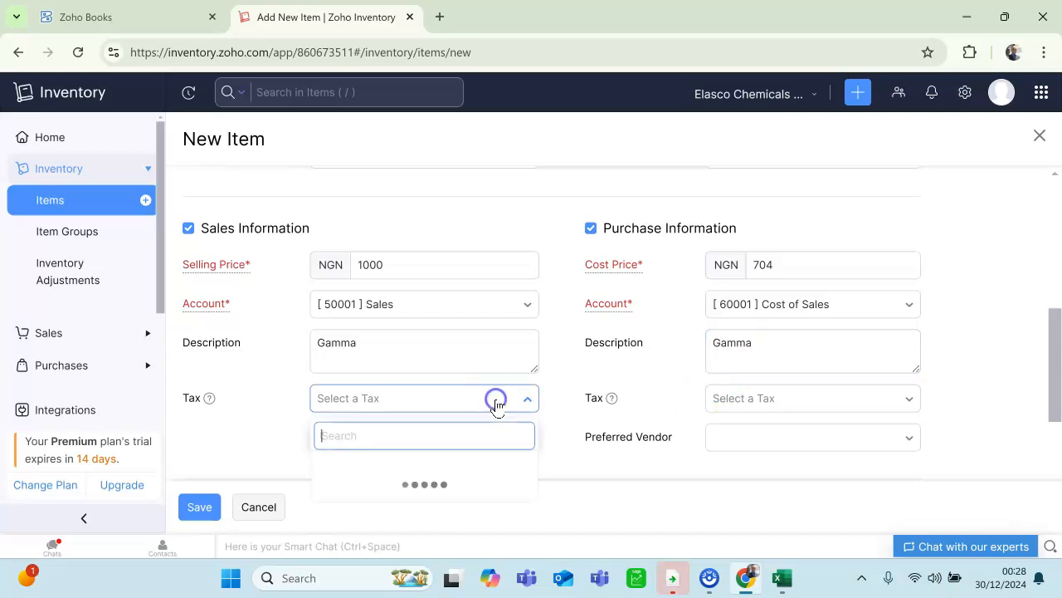
scroll(382, 471, "down", 1)
left_click(373, 434)
left_click(744, 316)
left_click(751, 433)
Set Gamma's inventory account to [ 20002 ] Inventory Asset and its opening stock rate per unit to 704.
scroll(531, 386, "down", 2)
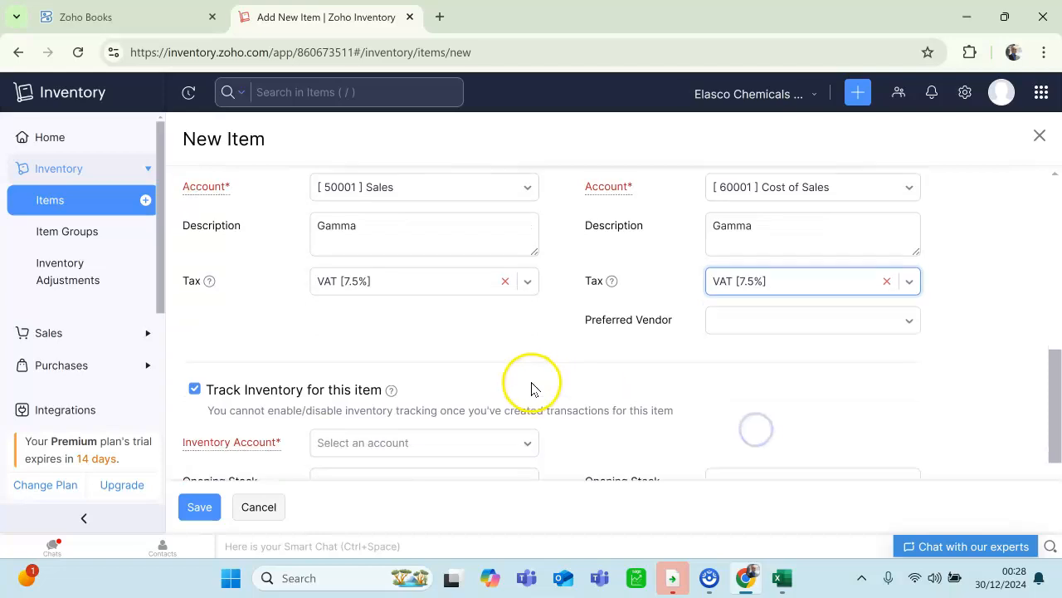
left_click(469, 309)
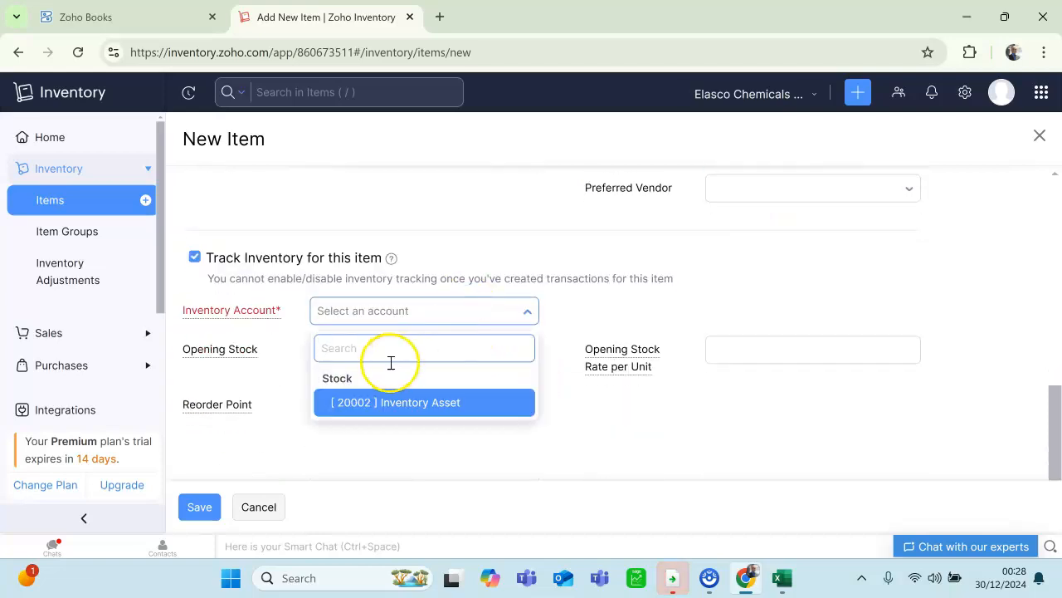
left_click(388, 401)
left_click(734, 349)
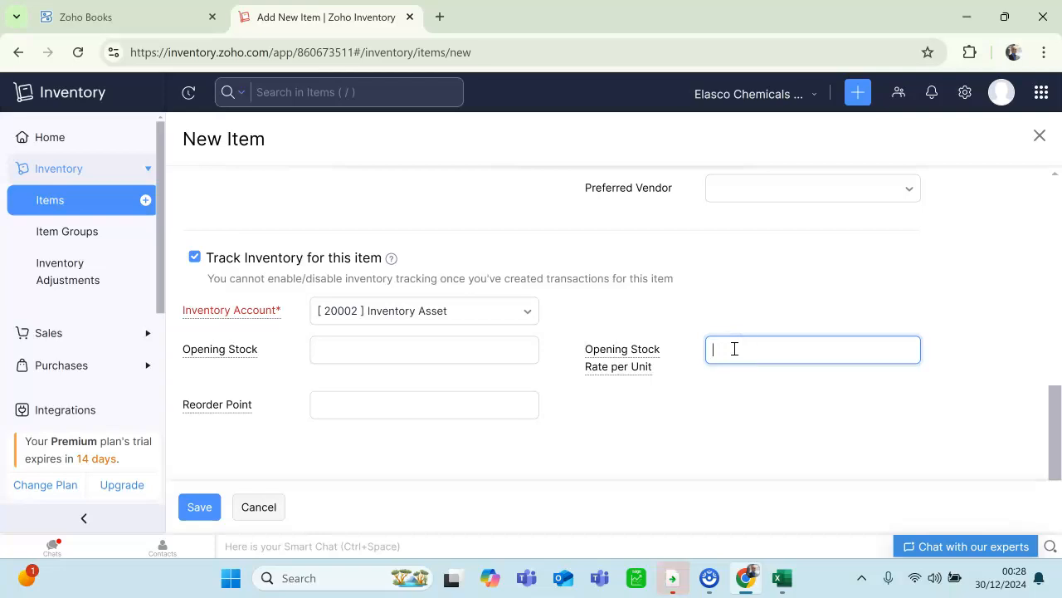
scroll(700, 479, "up", 5)
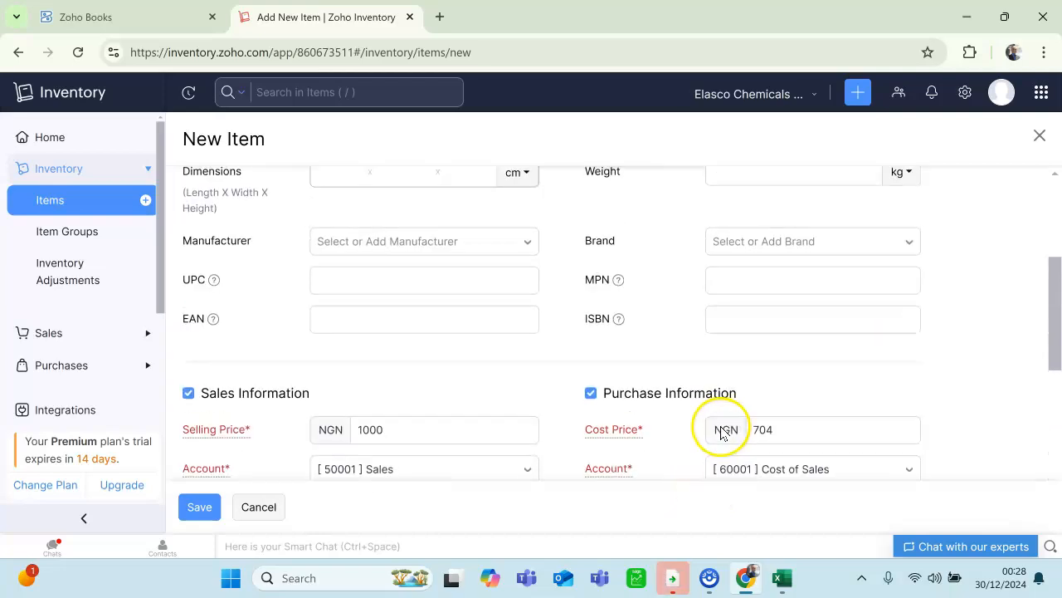
scroll(719, 427, "down", 4)
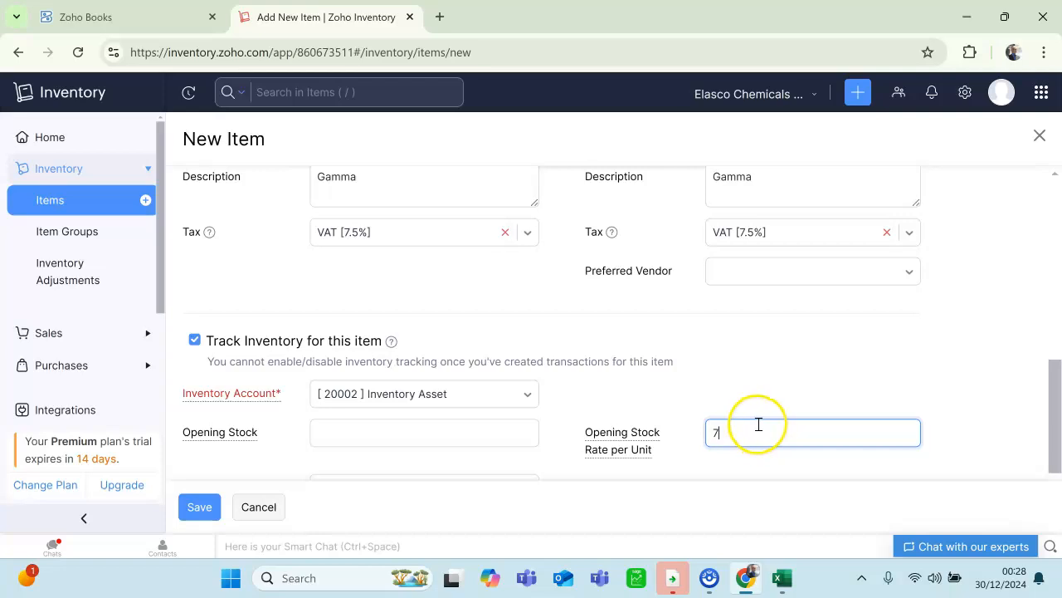
scroll(705, 423, "down", 1)
Look up Gamma's stock on hand in the Excel Items list and set its opening stock to 2200 in Zoho Inventory.
left_click(360, 353)
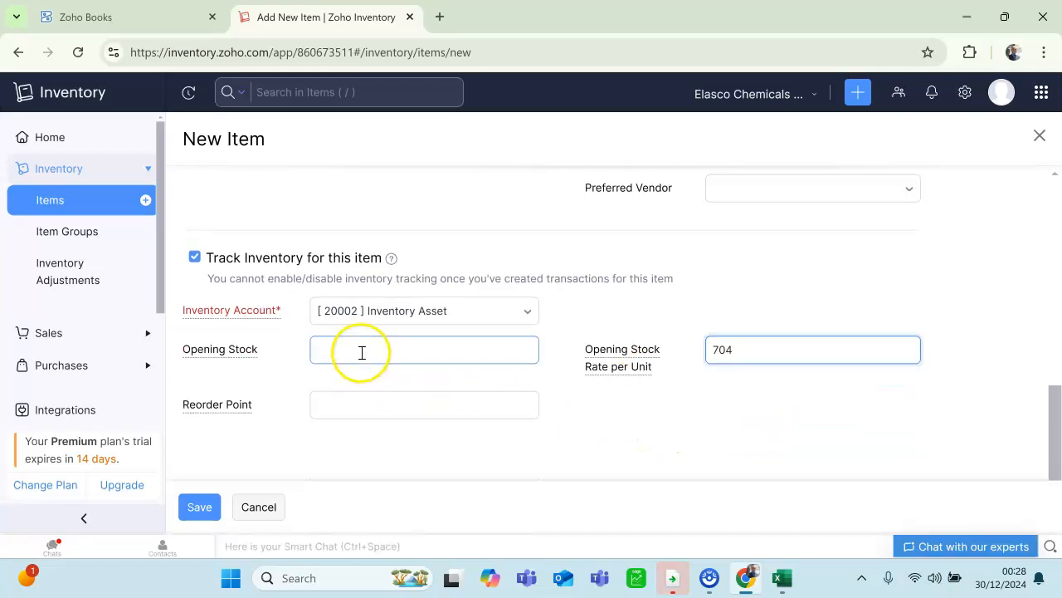
left_click(781, 579)
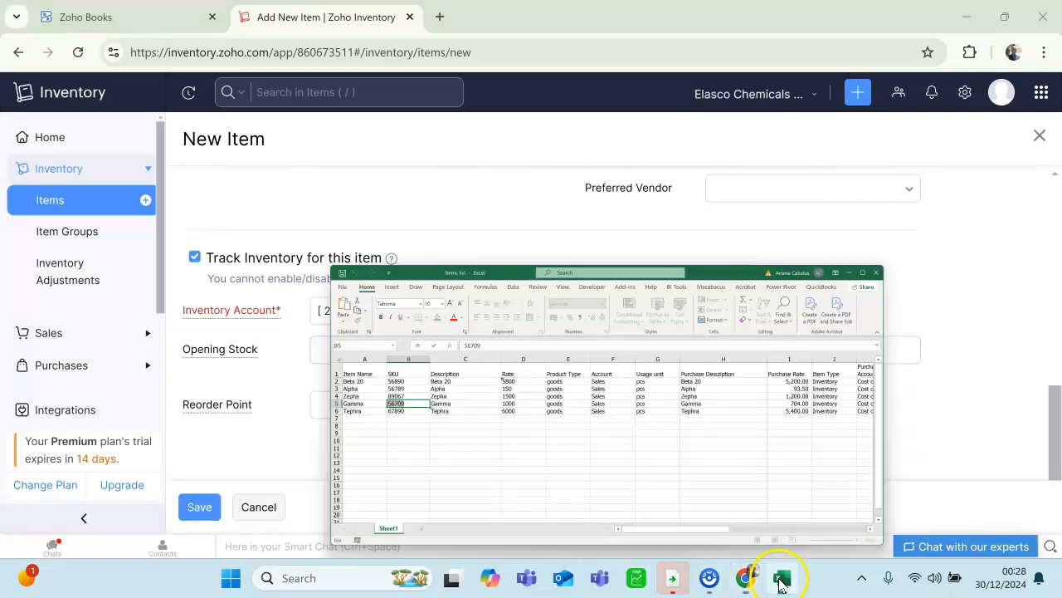
left_click_drag(705, 501, 847, 476)
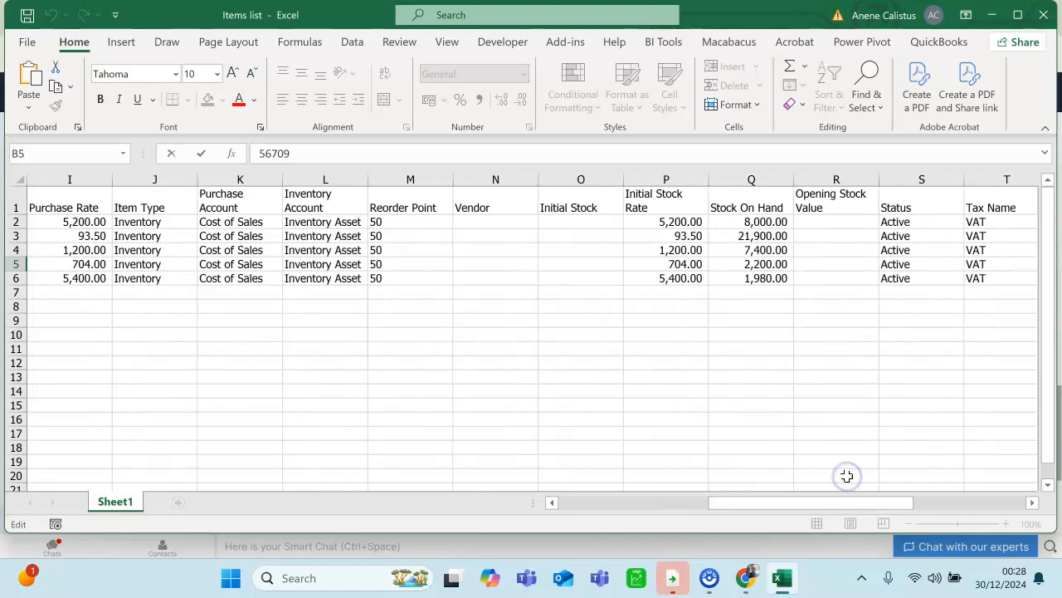
left_click(778, 583)
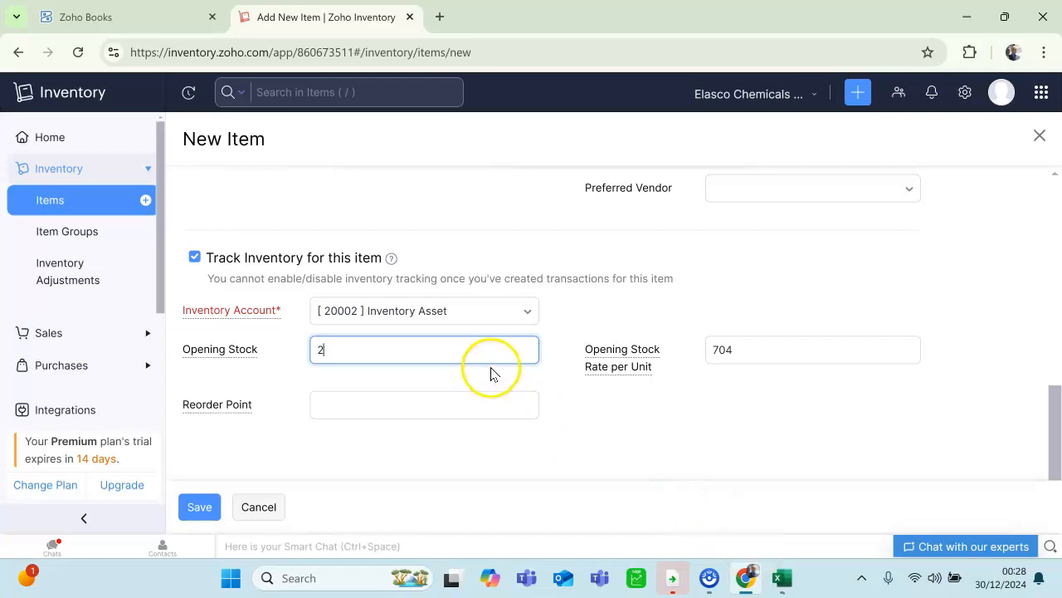
type("2200")
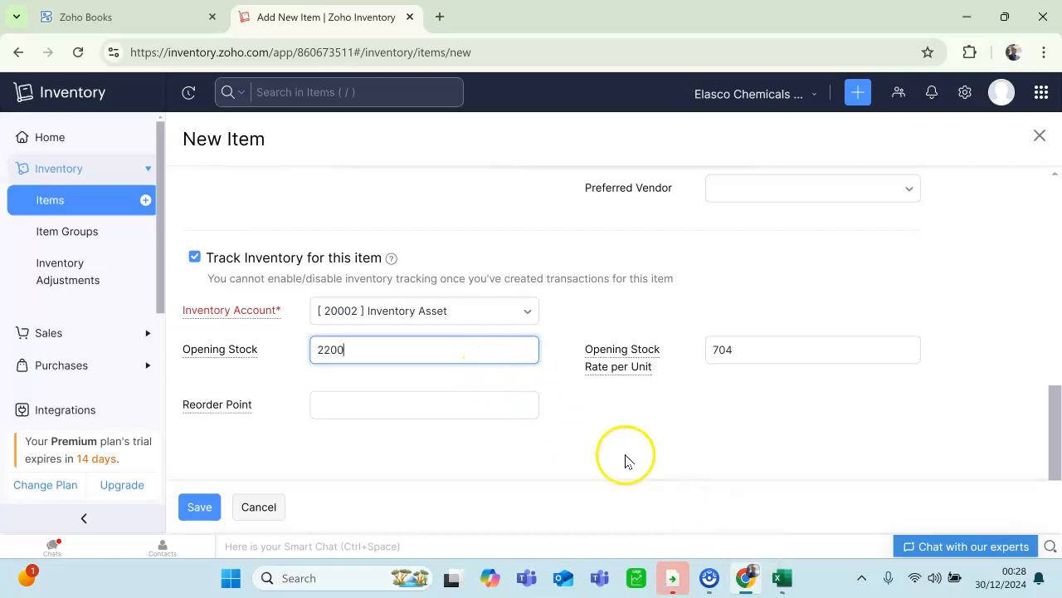
Check the reorder point in the Excel Items list, set Gamma's reorder point to 50 and save the item.
left_click(789, 583)
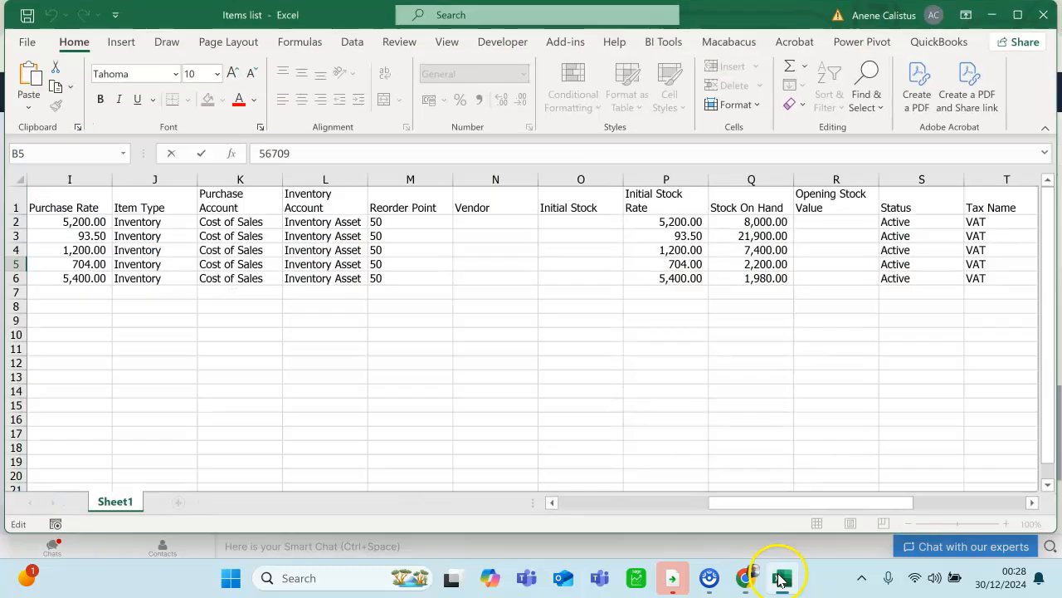
left_click(780, 583)
left_click(441, 405)
type("50")
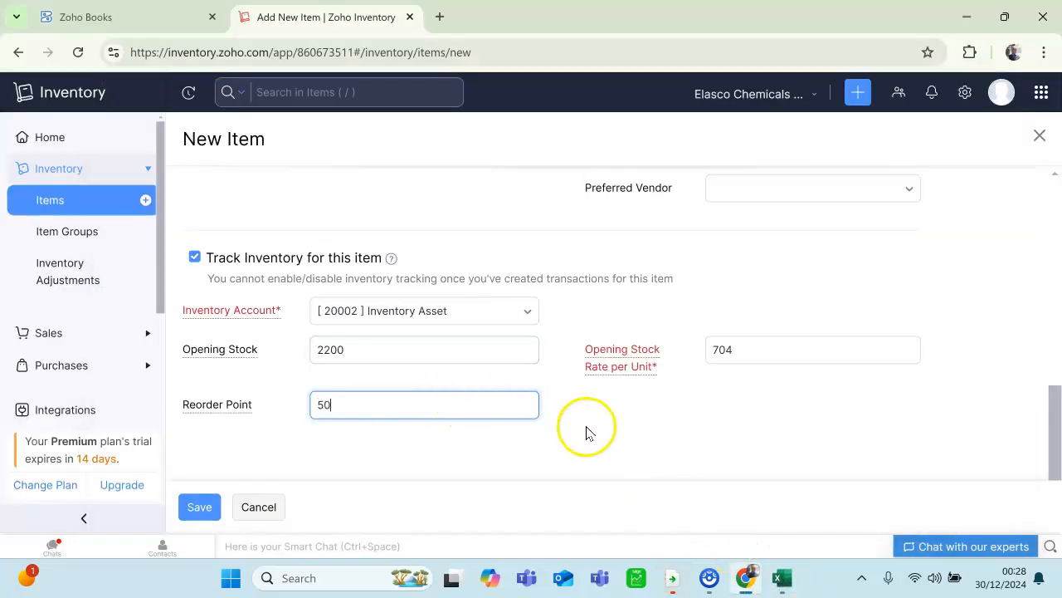
left_click(591, 430)
scroll(593, 432, "down", 1)
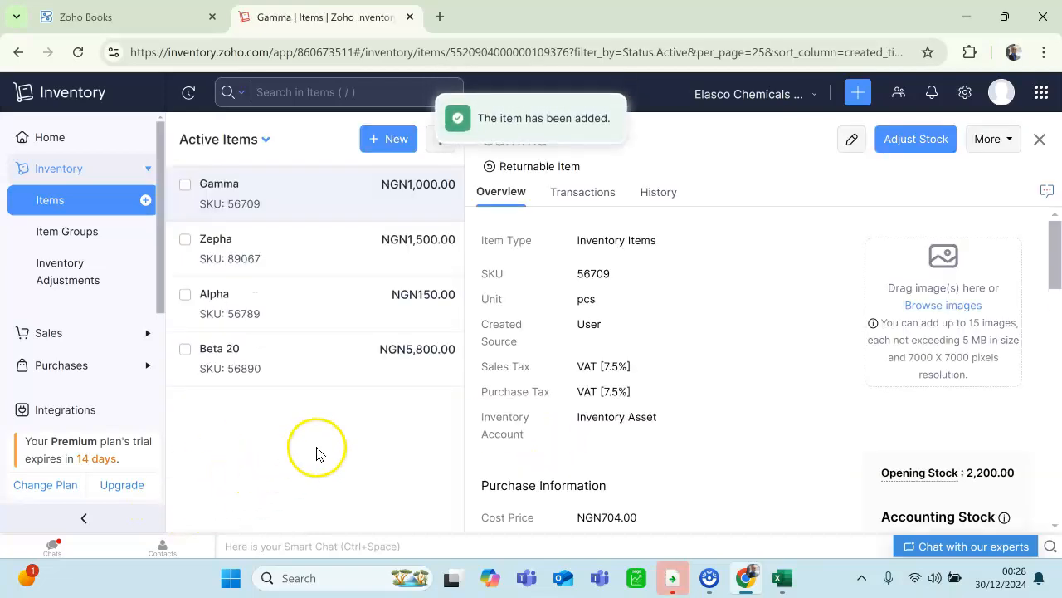
Return to the Zoho Inventory items list, and copy Tephra's SKU from the Excel Items list.
left_click(50, 200)
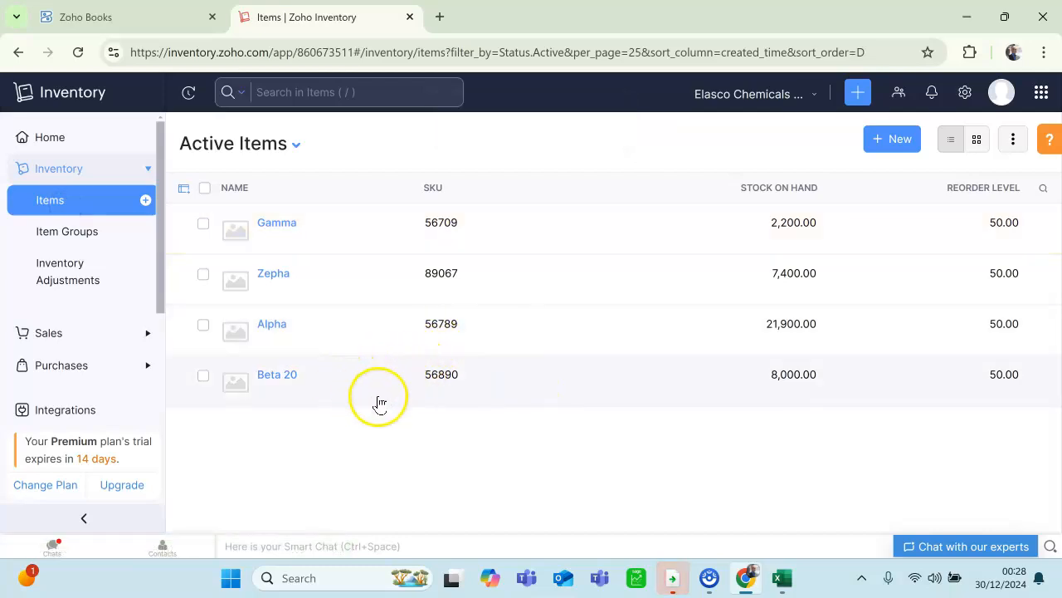
left_click(785, 582)
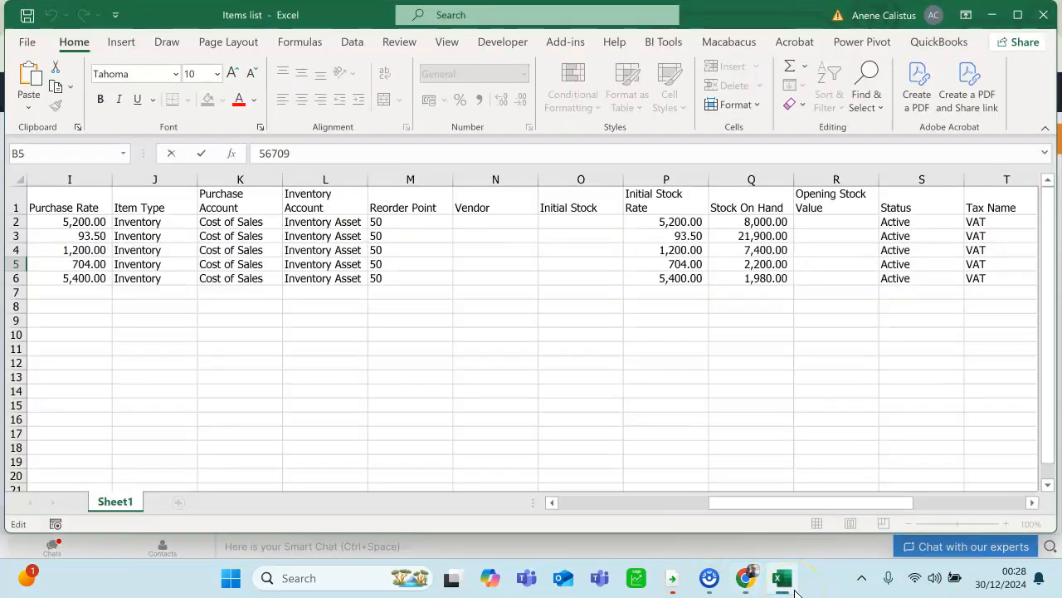
left_click_drag(733, 503, 535, 506)
left_click(158, 278)
double_click(119, 278)
double_click(119, 278)
right_click(125, 279)
left_click(184, 316)
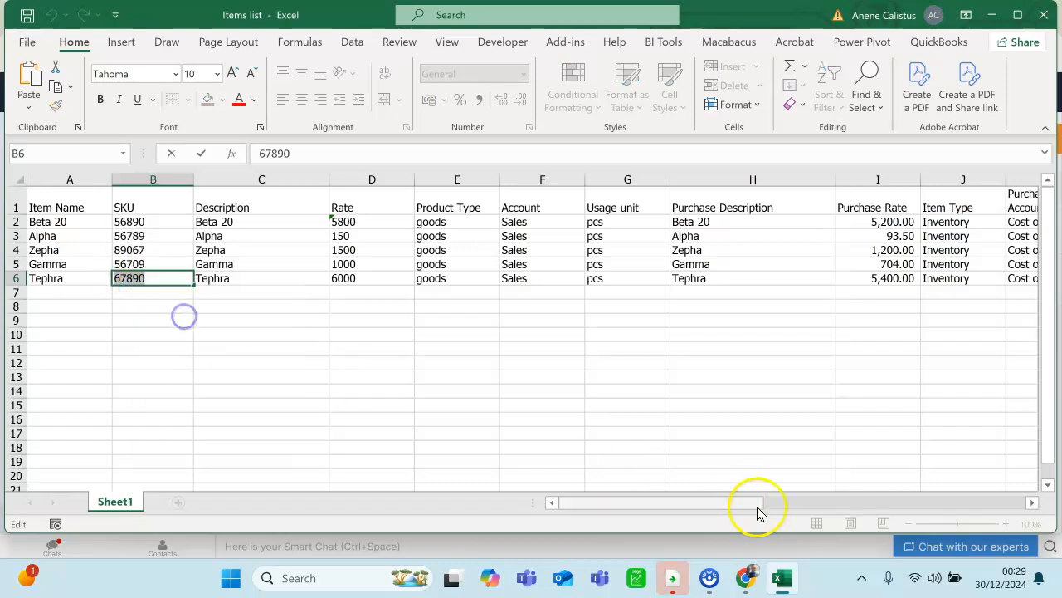
Start a new goods item in Zoho Inventory named Tephra with SKU 67890.
left_click(780, 577)
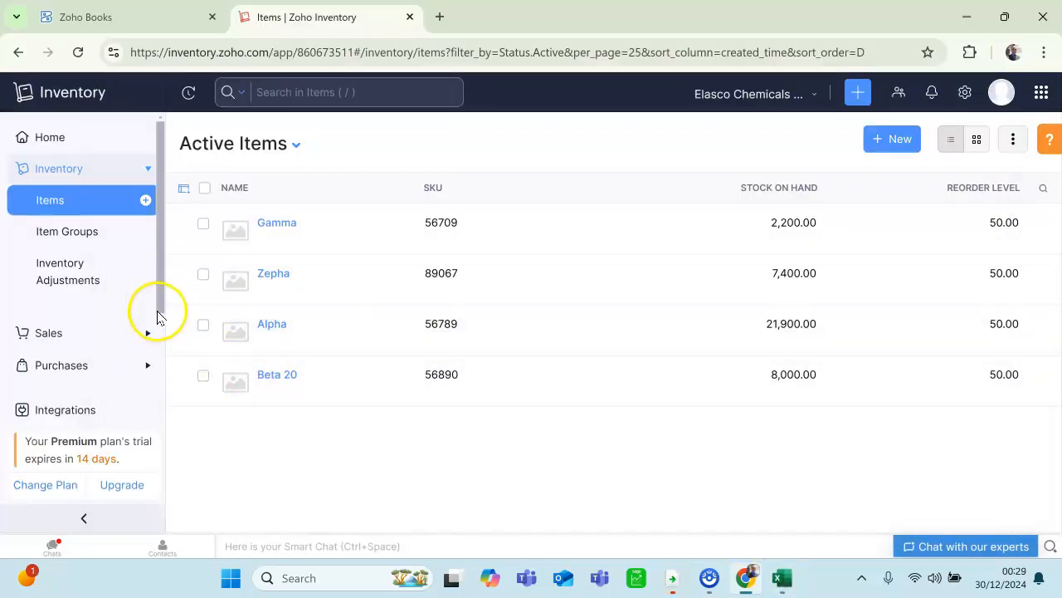
left_click(895, 140)
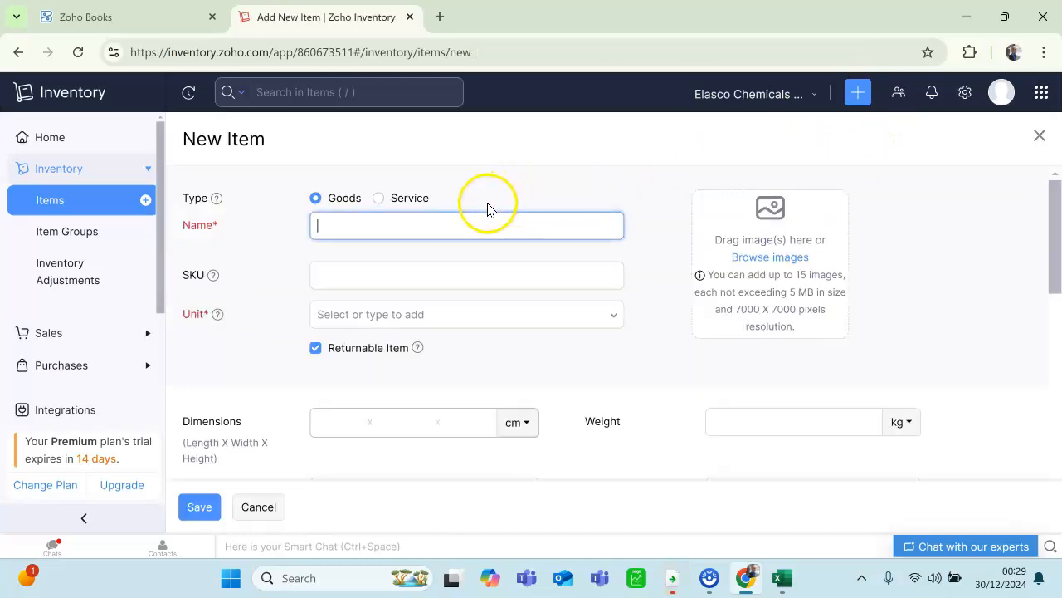
left_click(403, 216)
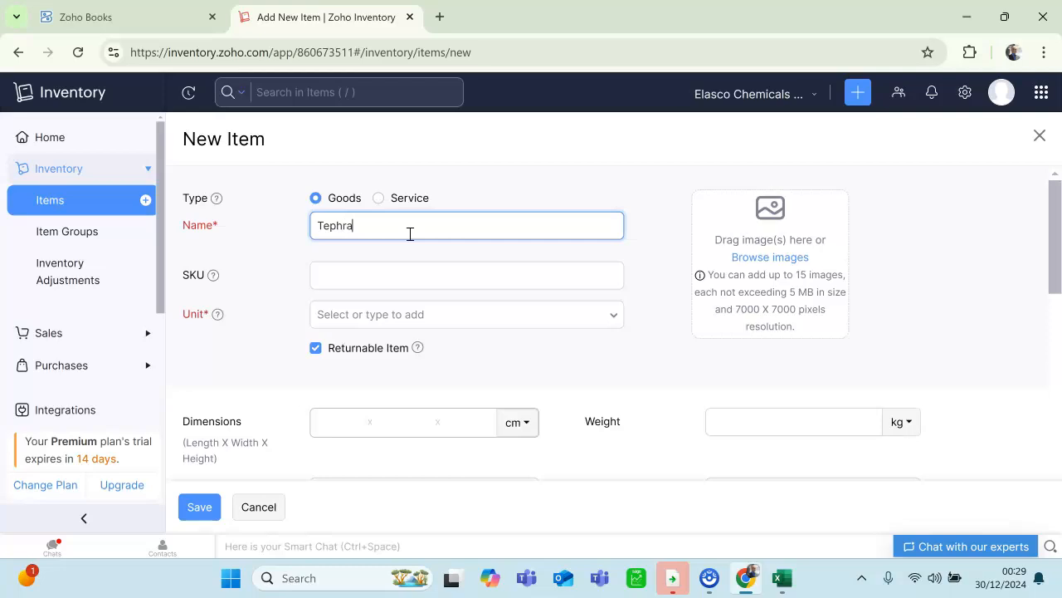
left_click(409, 280)
type("67890")
Set the unit of the Tephra item to pcs.
left_click(404, 315)
scroll(415, 357, "down", 3)
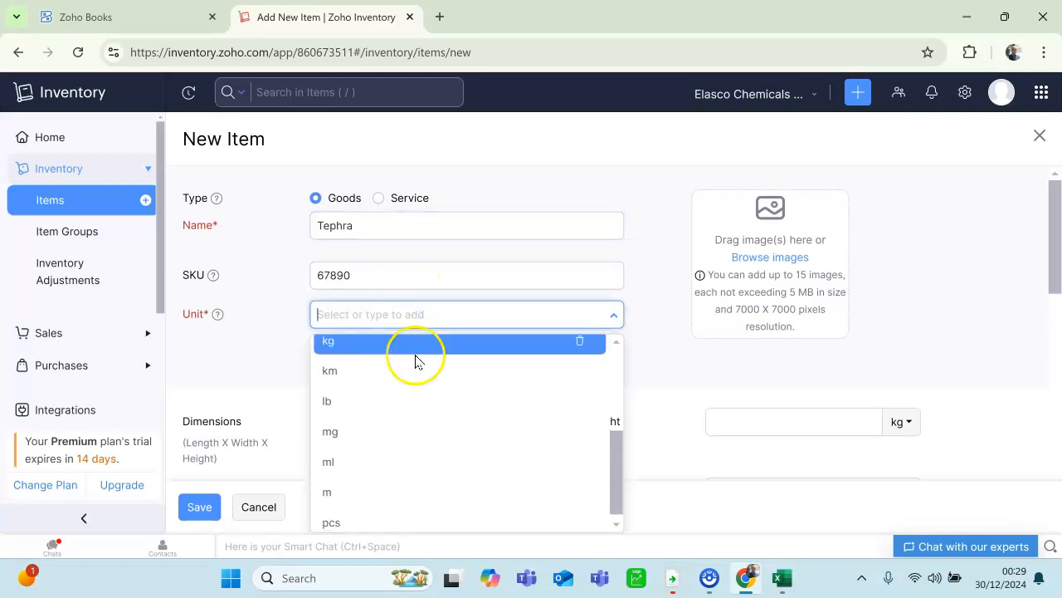
left_click(407, 509)
Look up Tephra's rates in the Excel Items list and set the selling price to NGN 6000 and cost price to NGN 5400 in Zoho Inventory.
scroll(552, 369, "down", 3)
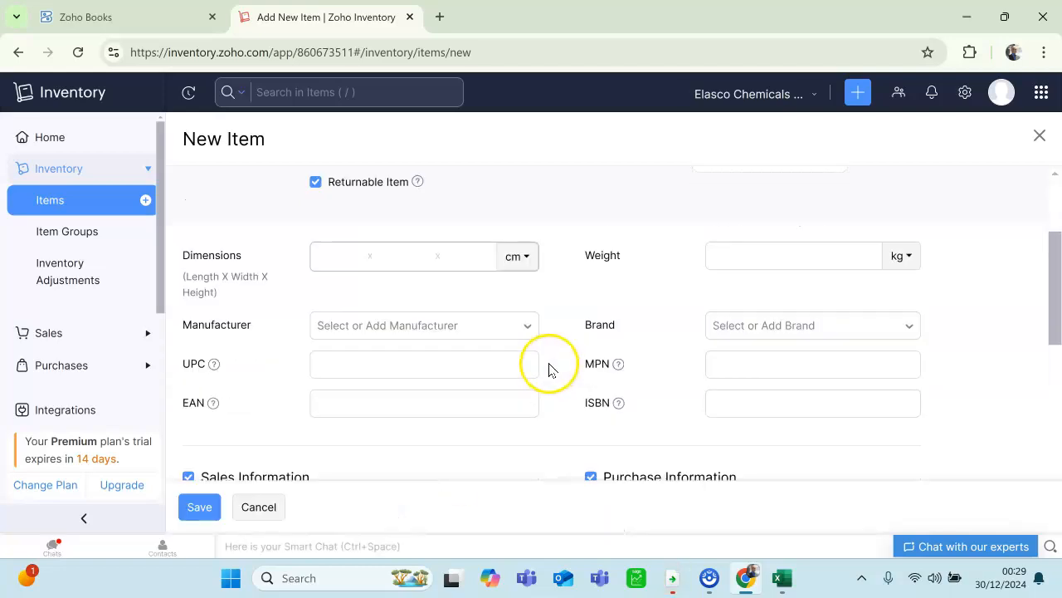
scroll(365, 261, "down", 2)
left_click(390, 267)
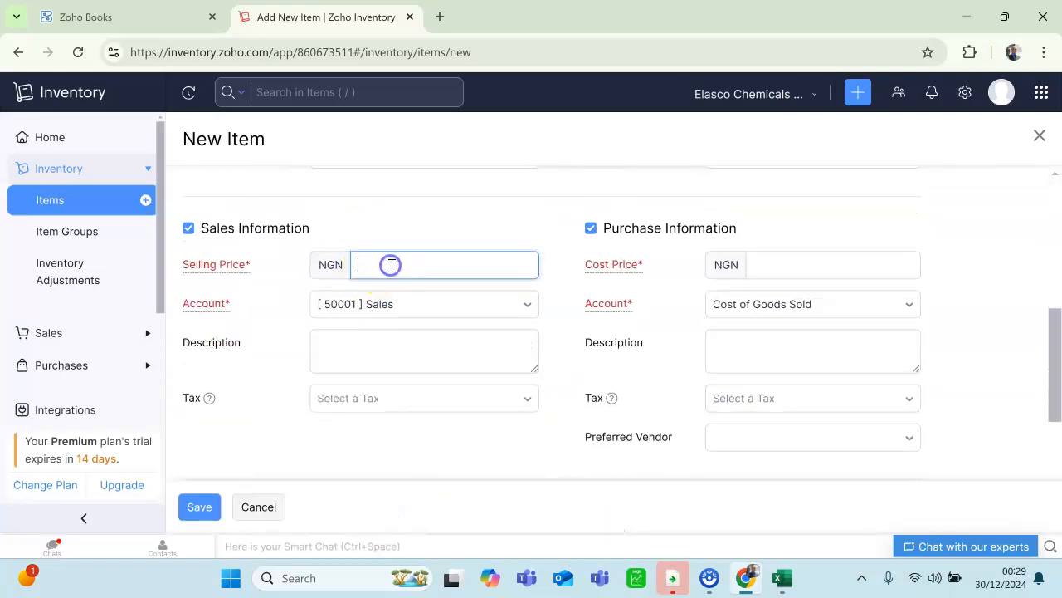
left_click(781, 577)
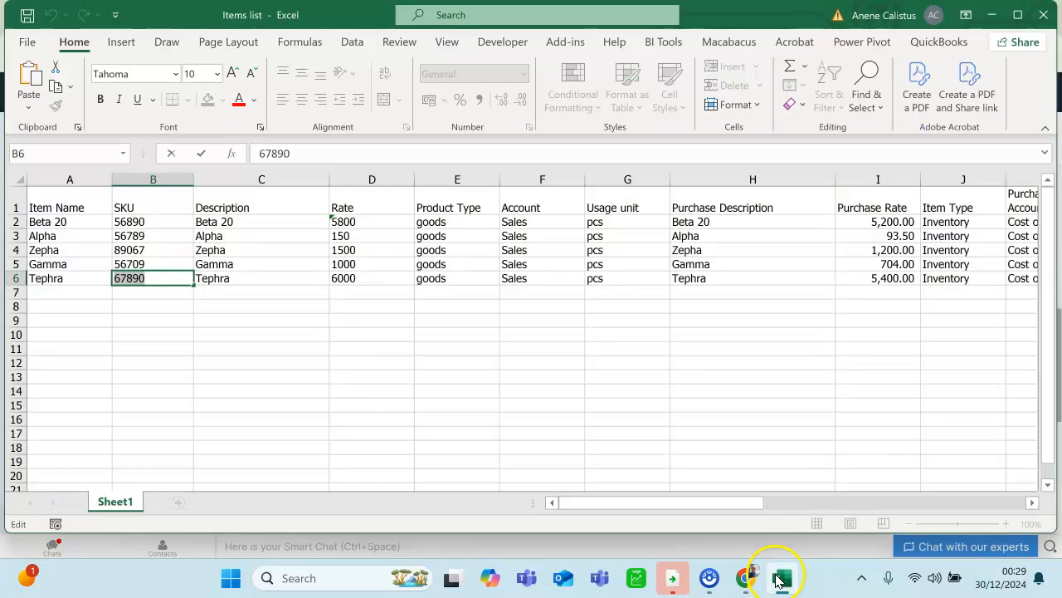
left_click(778, 584)
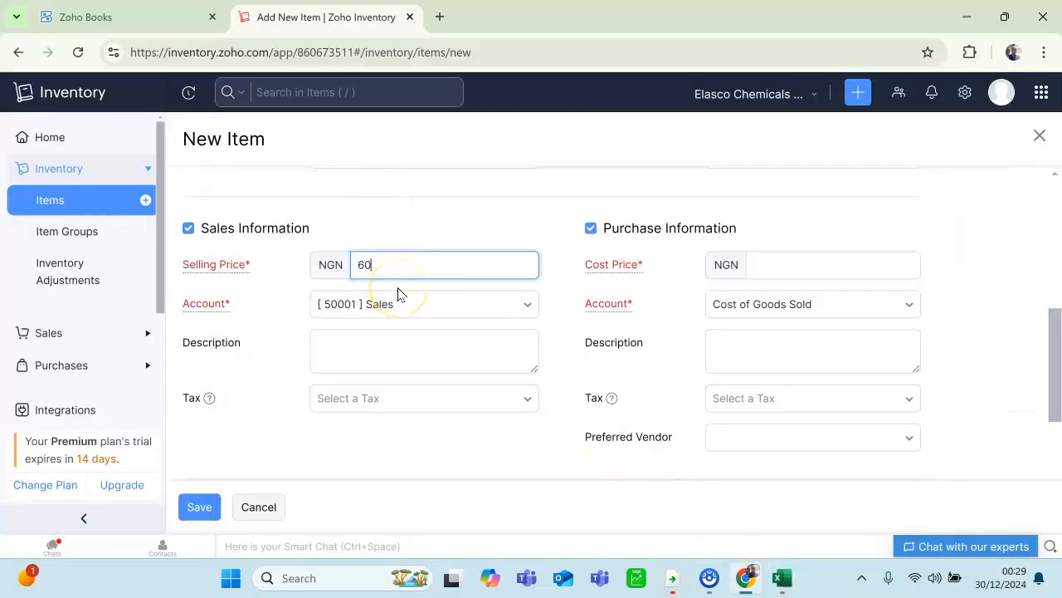
left_click(788, 267)
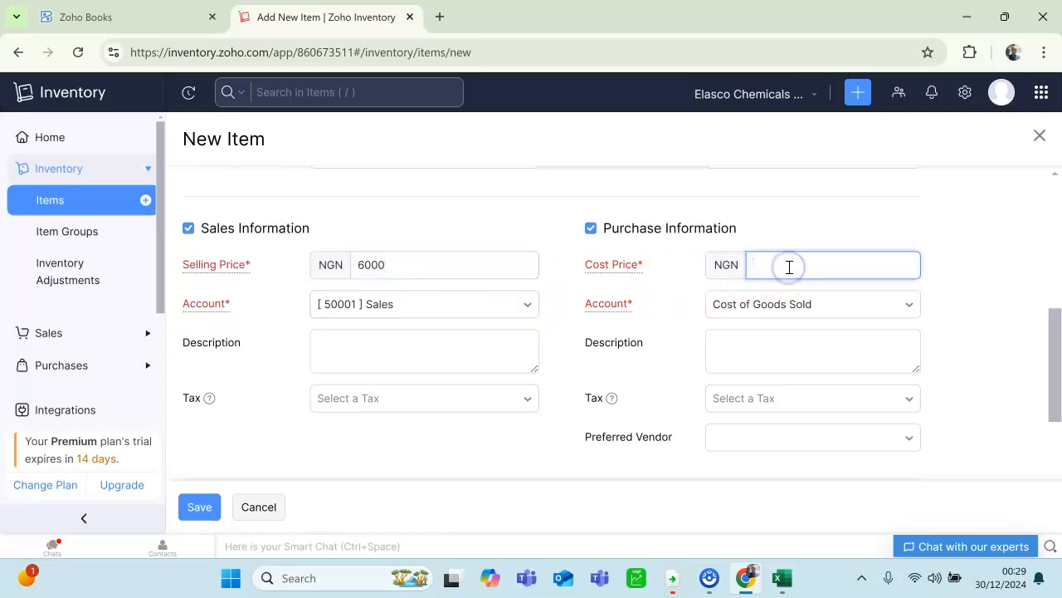
type("5400")
Enter Tephra as both the sales description and the purchase description of the item.
left_click(324, 361)
scroll(325, 349, "down", 2)
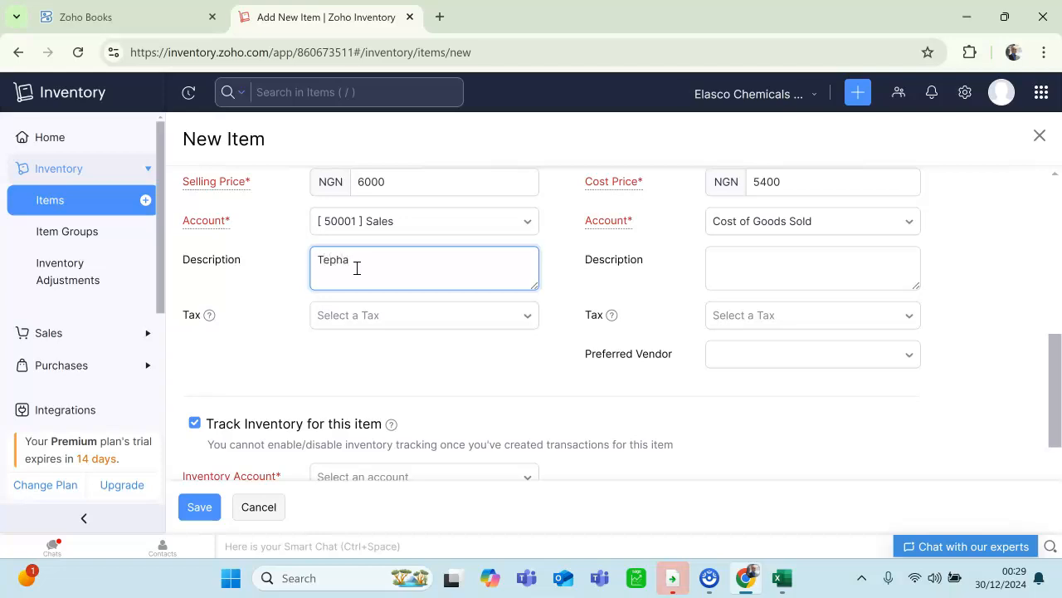
left_click(752, 266)
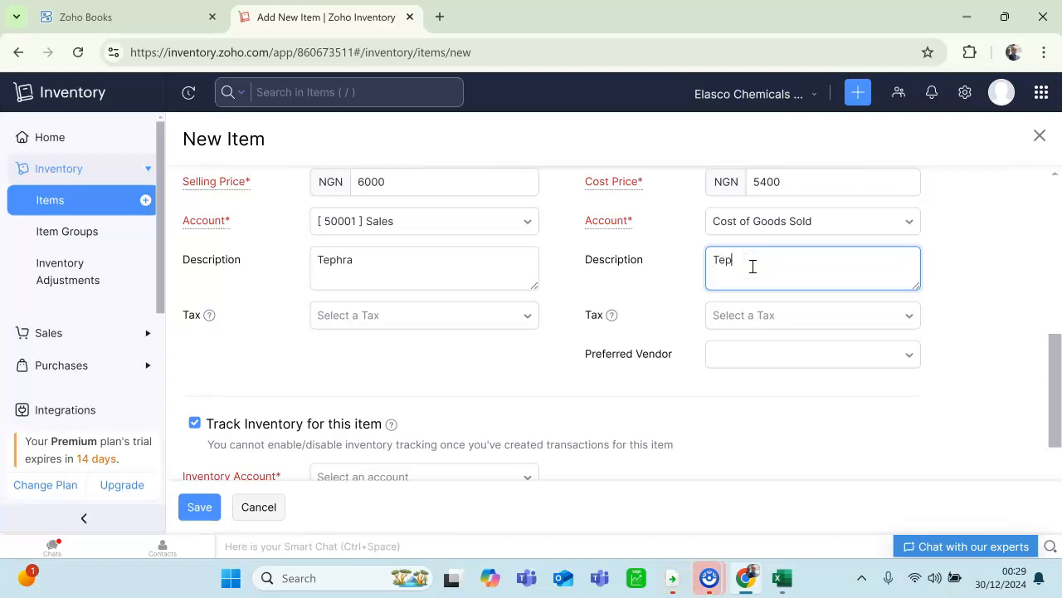
Set both the sales tax and the purchase tax of the Tephra item to VAT [7.5%].
left_click(477, 310)
left_click(407, 431)
left_click(745, 315)
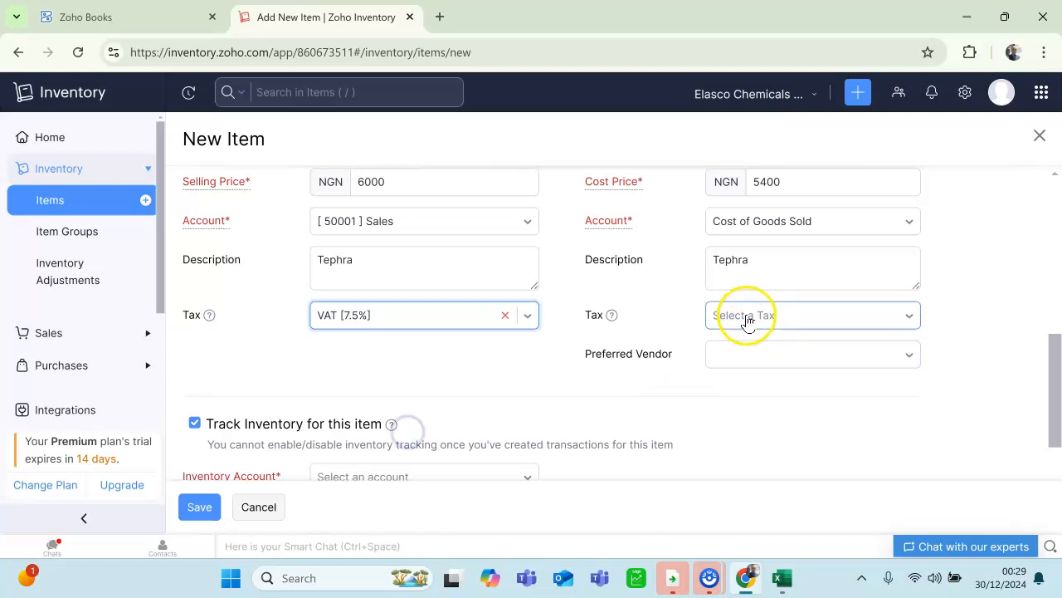
left_click(745, 436)
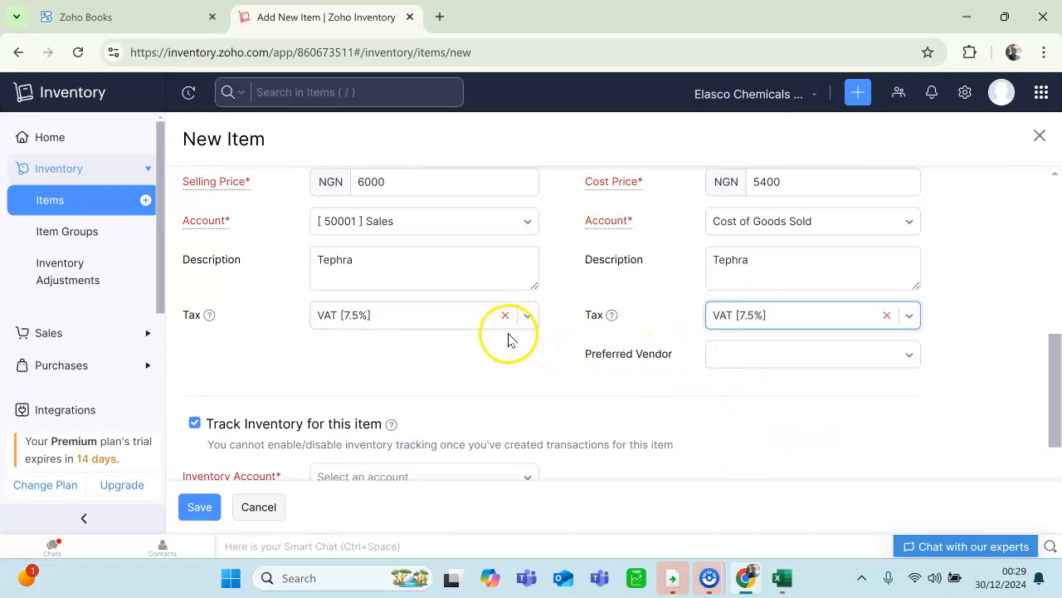
Set the inventory account of the Tephra item to [ 20002 ] Inventory Asset.
scroll(506, 339, "down", 1)
scroll(538, 344, "down", 2)
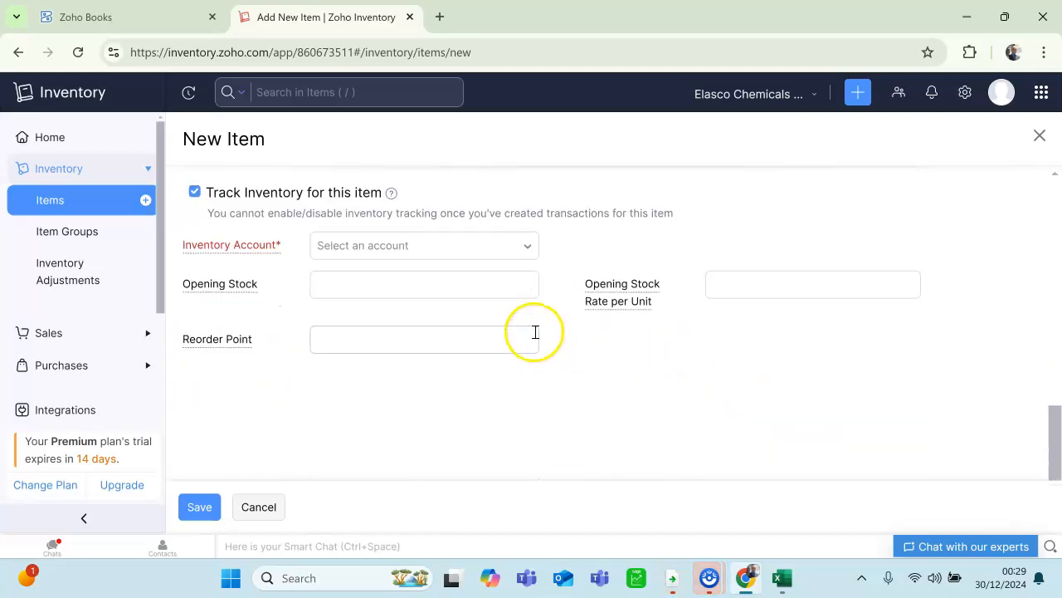
left_click(496, 251)
left_click(454, 336)
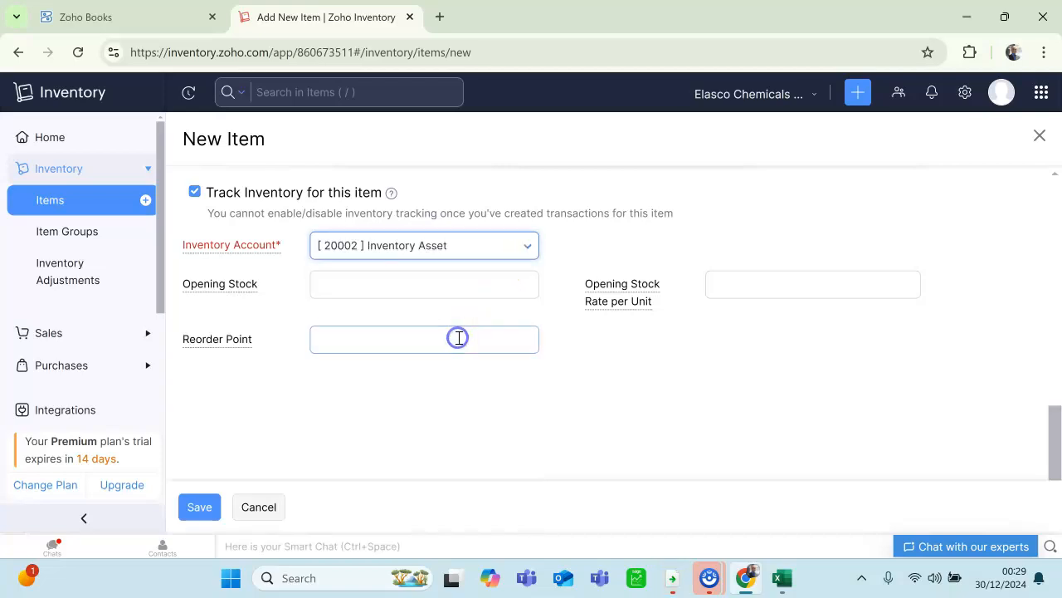
Look up Tephra's stock on hand in the Excel Items list and enter 1980 as its opening stock in Zoho Inventory.
left_click(434, 282)
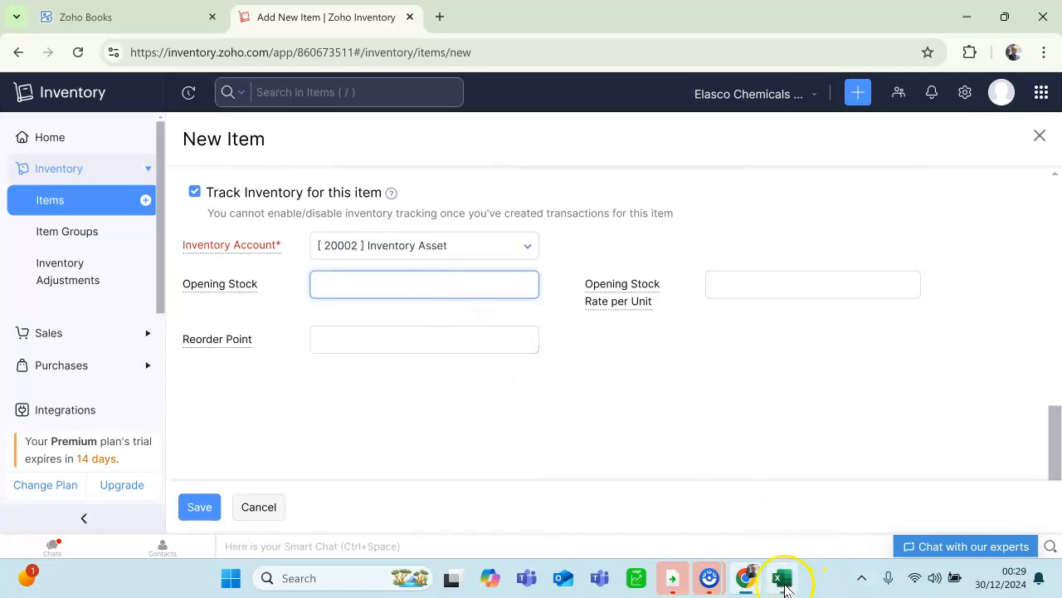
left_click(784, 587)
left_click_drag(741, 506, 888, 472)
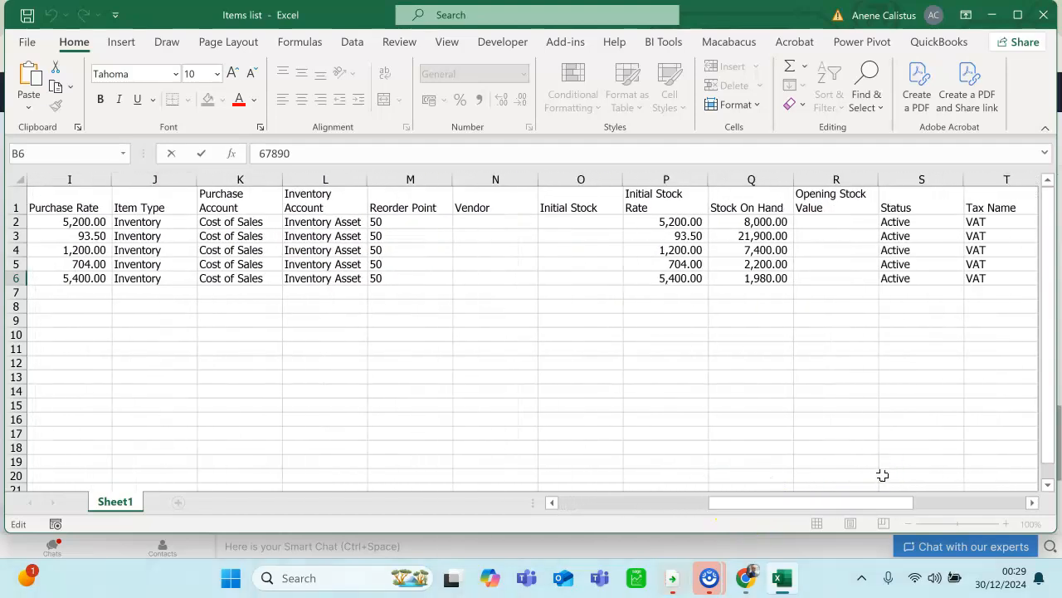
left_click(783, 578)
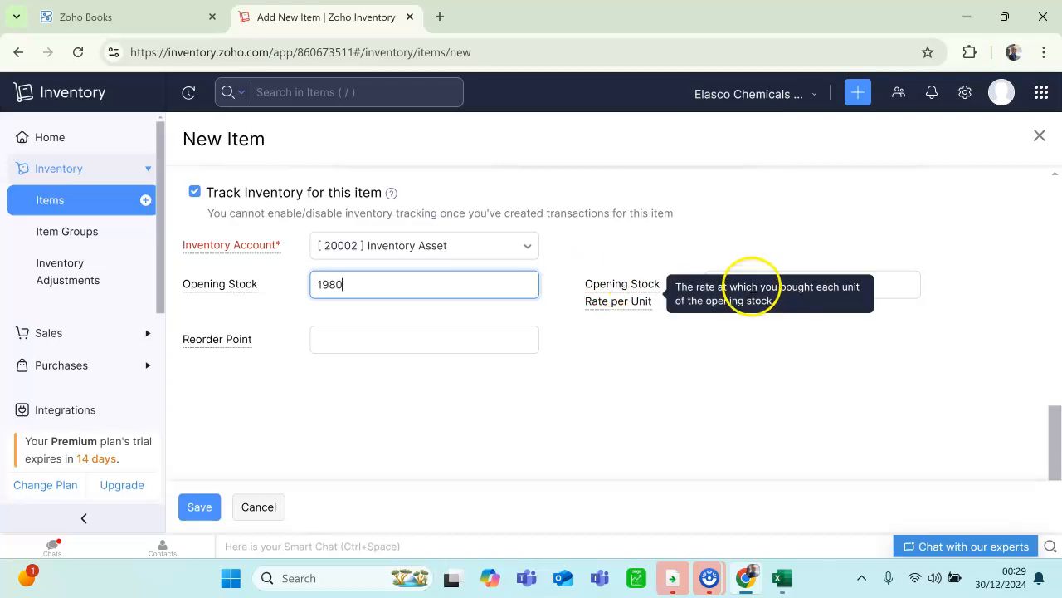
Set Tephra's opening stock rate per unit to 5400 and reorder point to 50, and save the item.
left_click(893, 291)
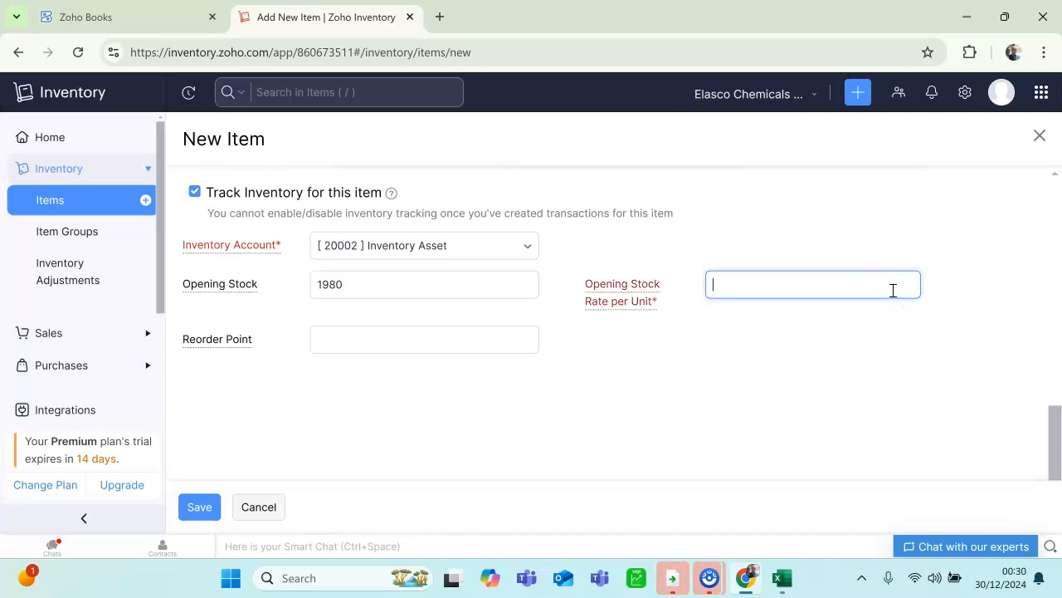
scroll(892, 289, "up", 4)
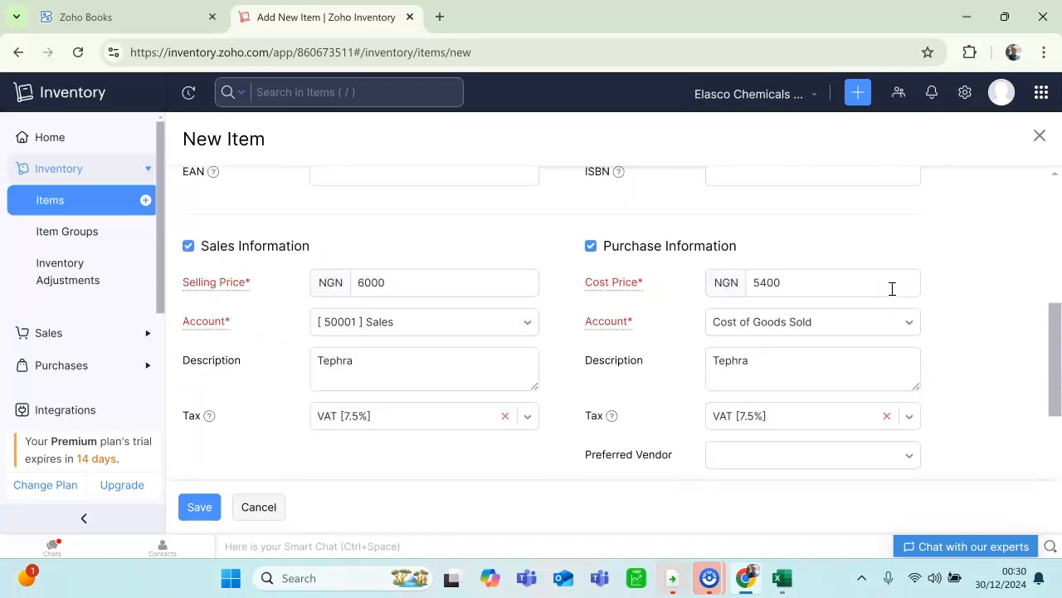
scroll(893, 290, "down", 4)
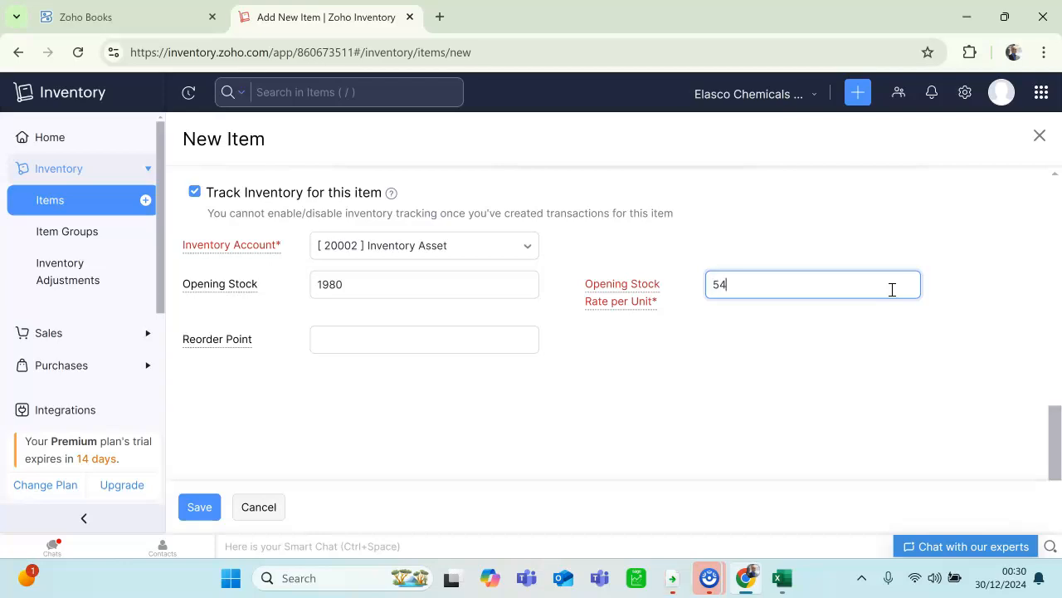
left_click(347, 346)
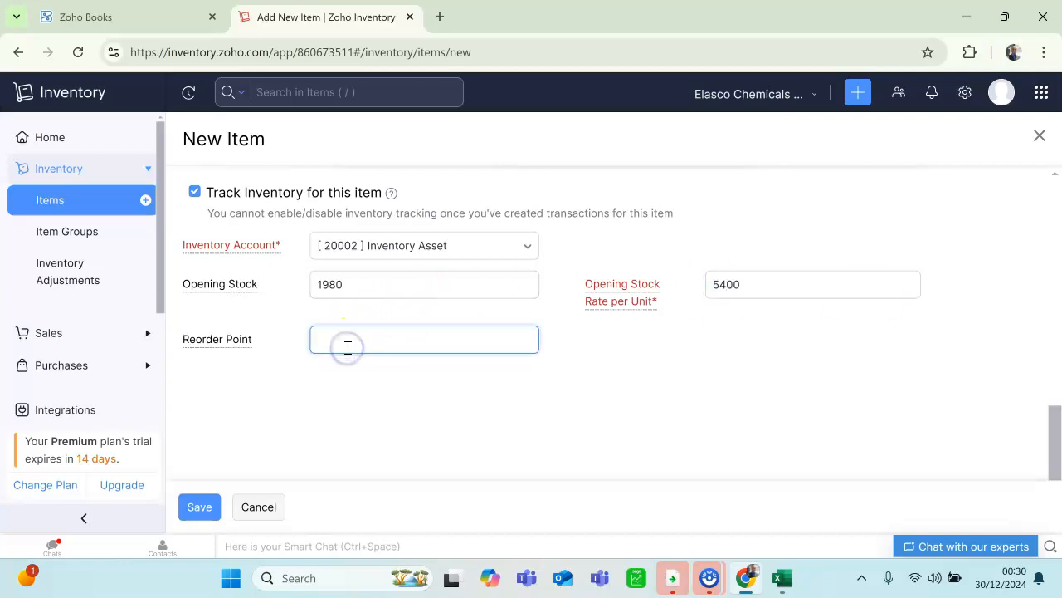
left_click(192, 507)
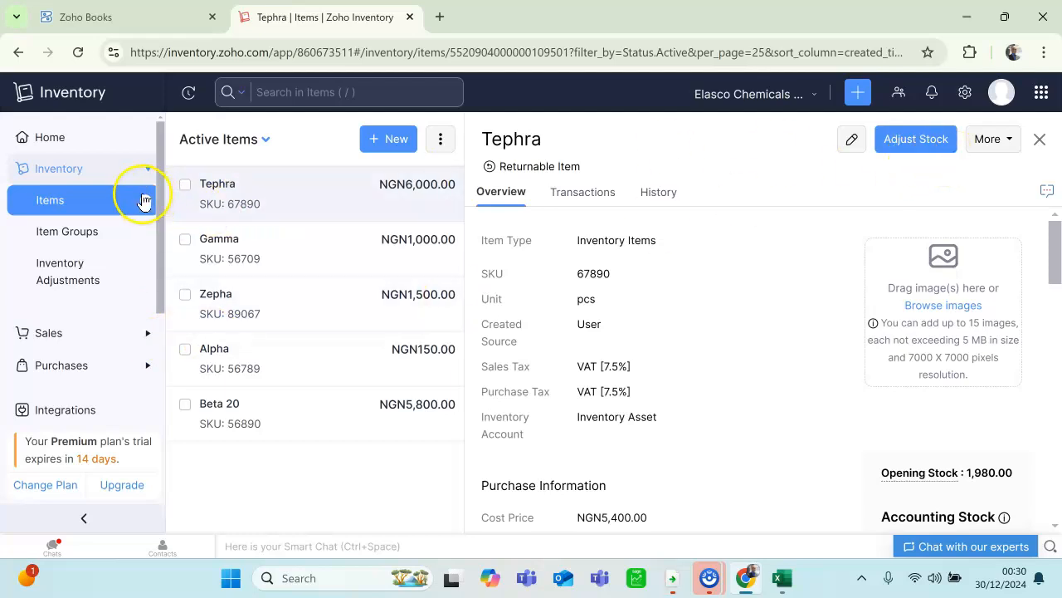
left_click(96, 169)
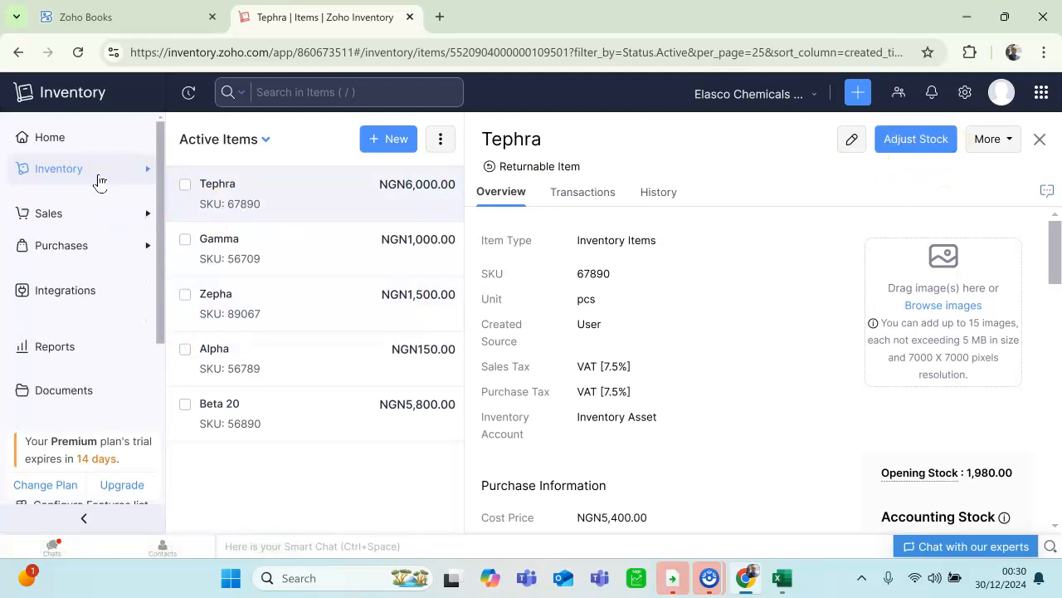
left_click(97, 173)
left_click(97, 172)
left_click(97, 176)
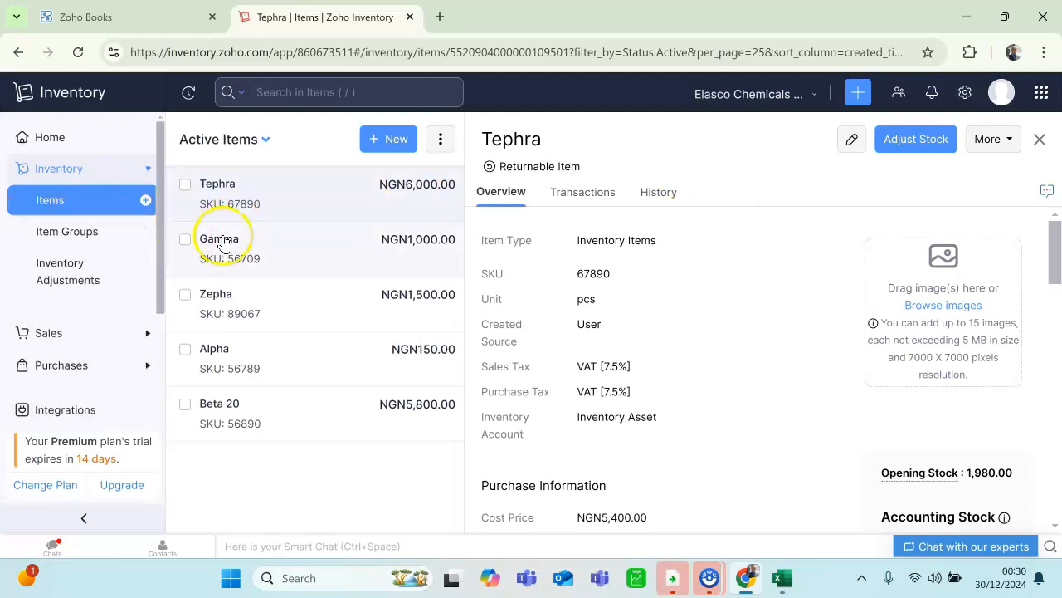
Return to the full Active Items list to review the stock on hand and reorder level of each item.
left_click(394, 143)
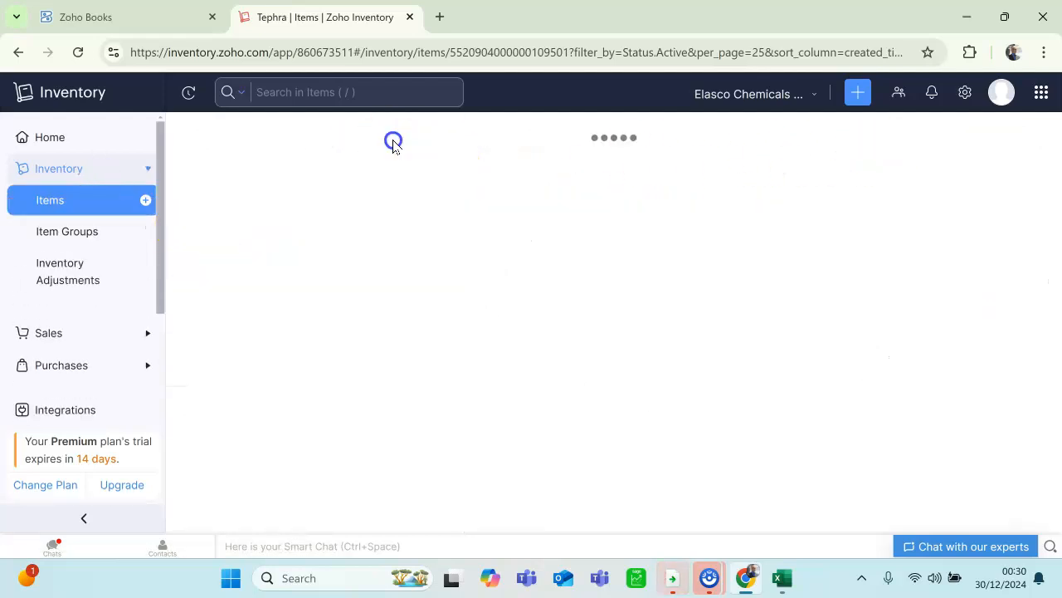
left_click(68, 202)
left_click(448, 199)
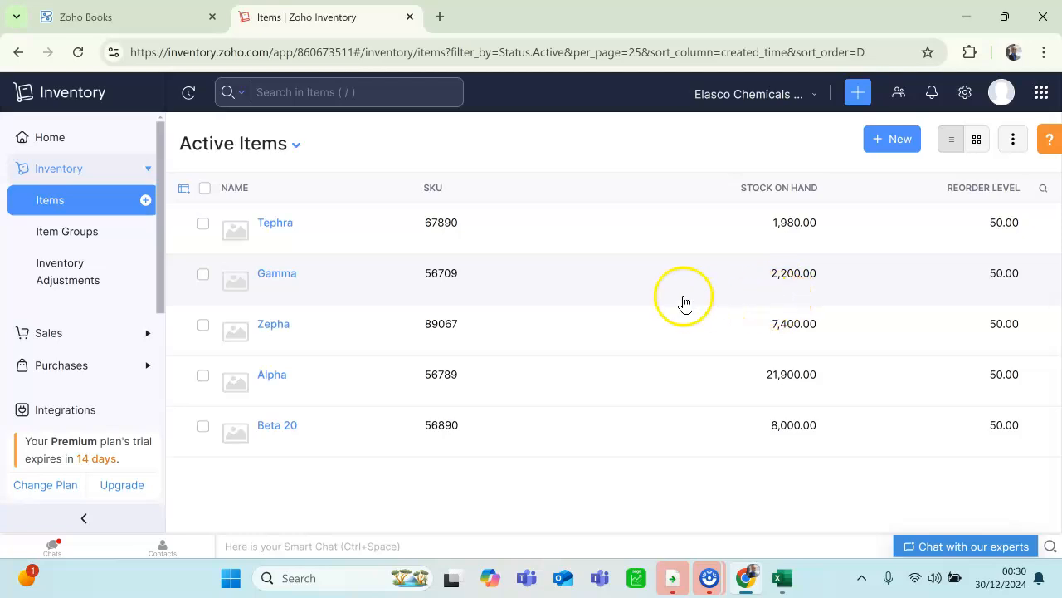
Open the Inventory Valuation Summary report and review the stock on hand and asset value of all items.
scroll(70, 281, "down", 1)
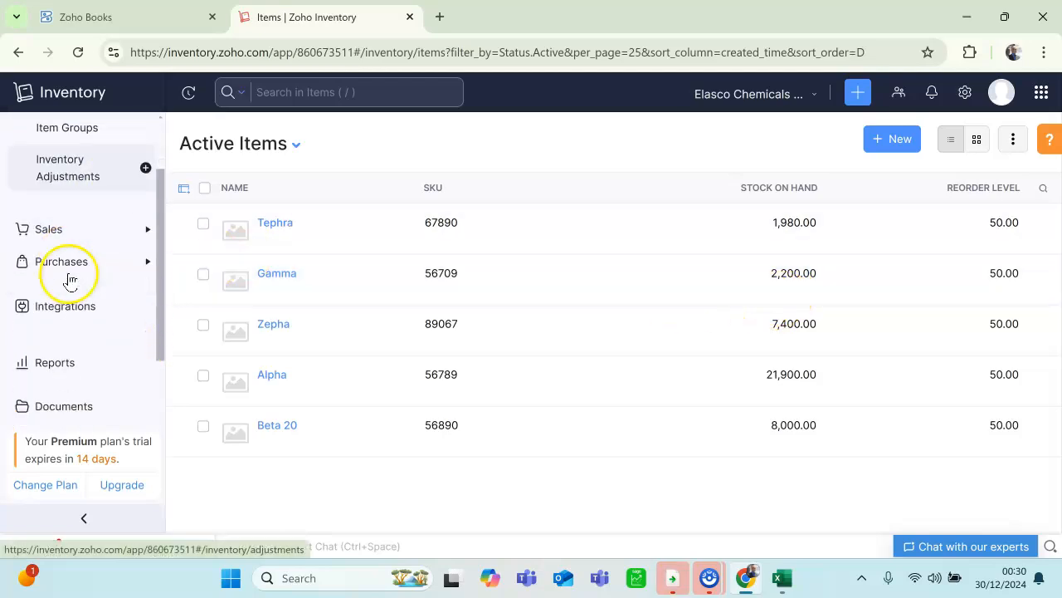
scroll(70, 280, "down", 2)
left_click(59, 221)
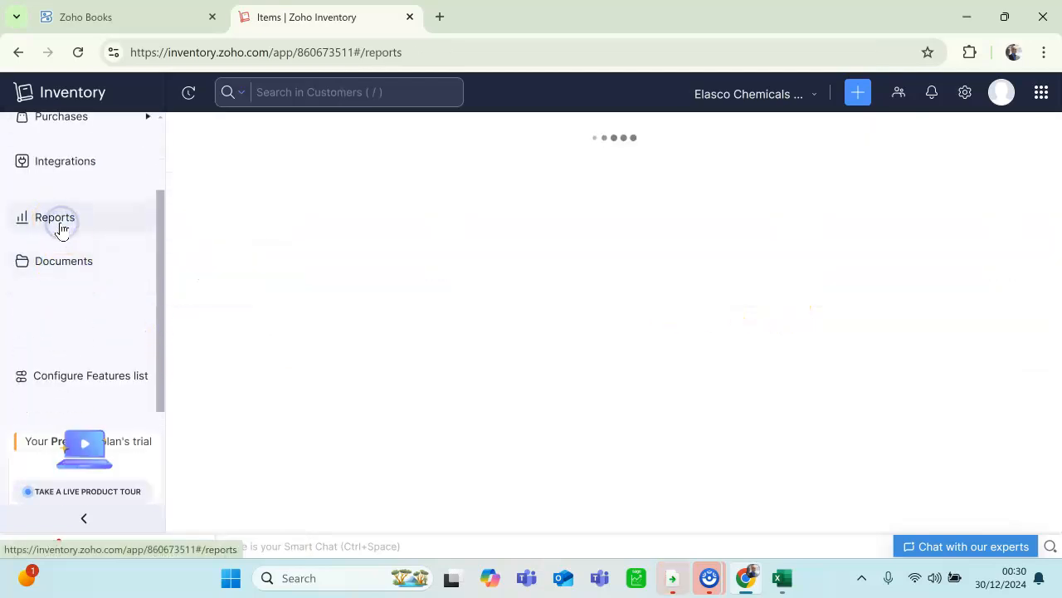
scroll(403, 327, "down", 2)
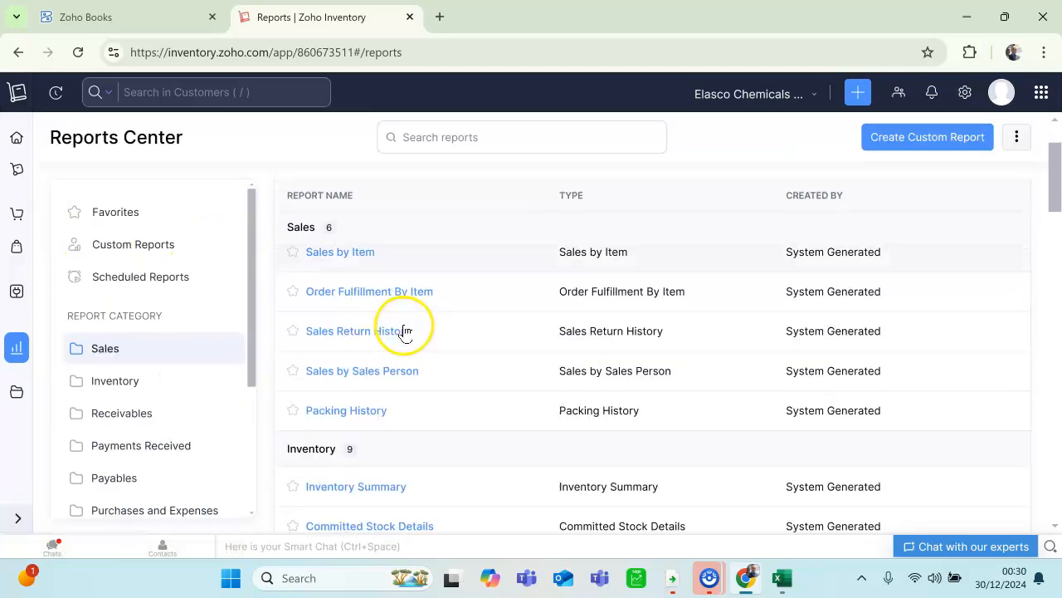
left_click(124, 382)
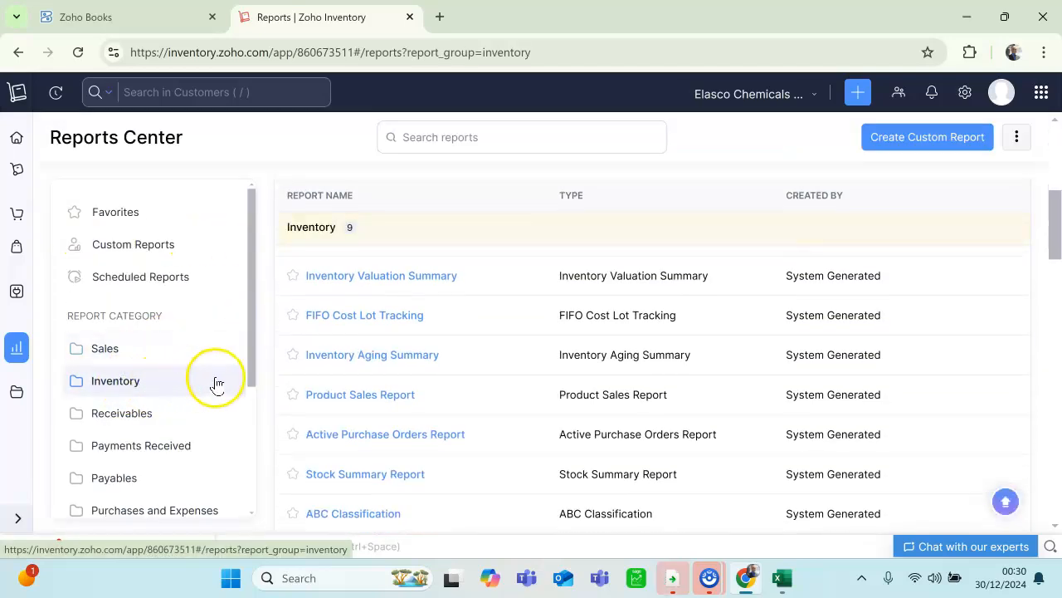
left_click(392, 285)
scroll(391, 285, "down", 2)
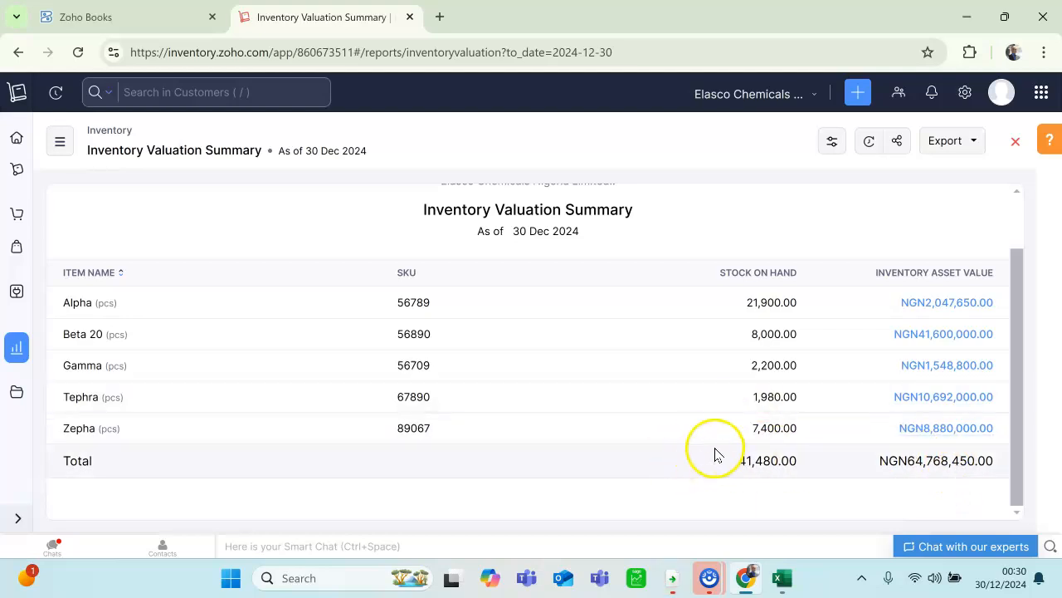
Go back to the Active Items list and open the Import Items page.
left_click(17, 135)
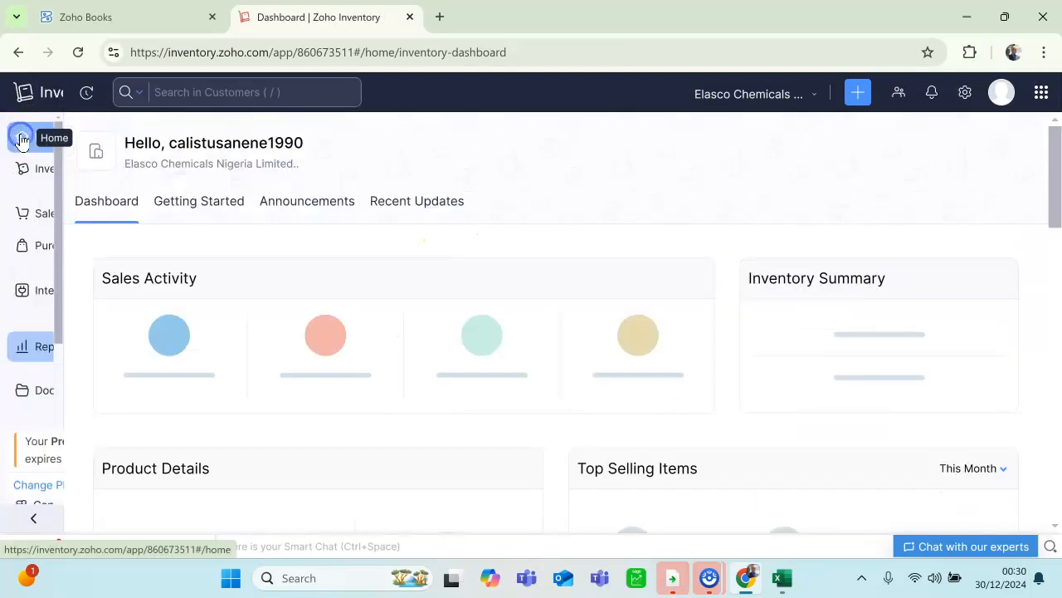
left_click(55, 173)
left_click(58, 201)
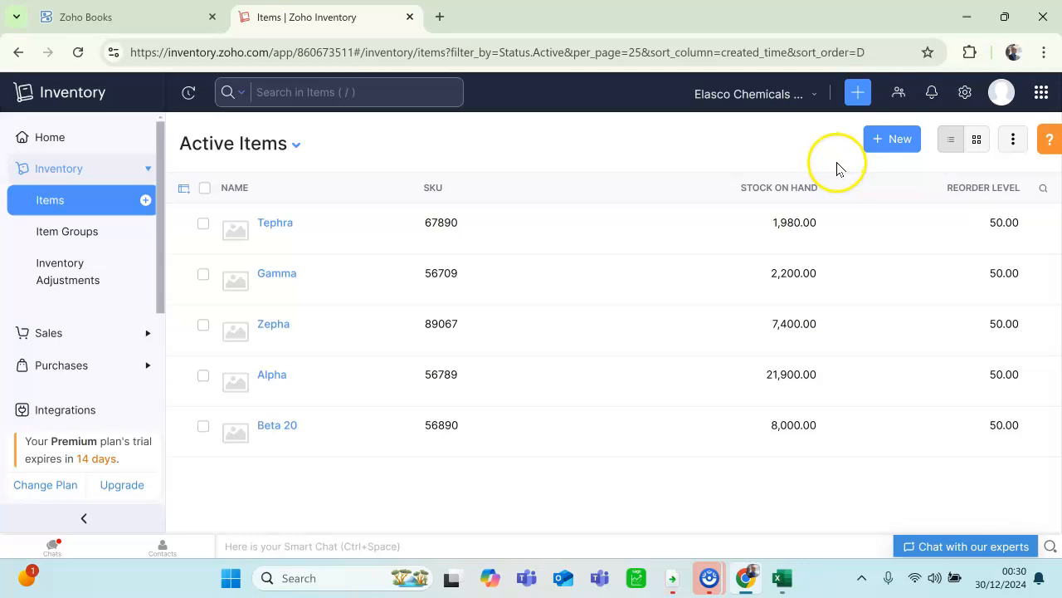
left_click(1013, 143)
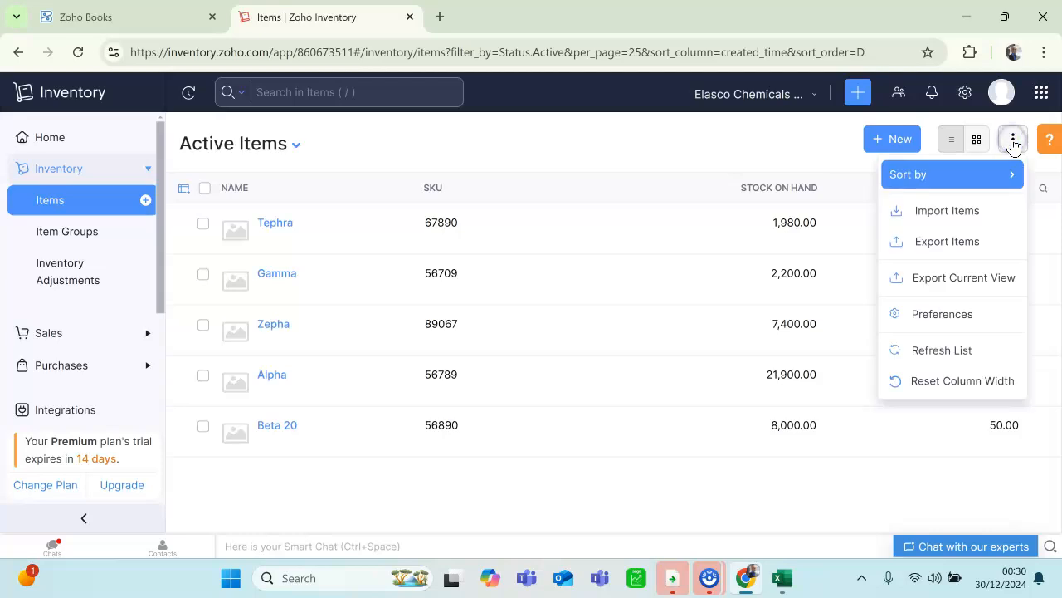
left_click(945, 209)
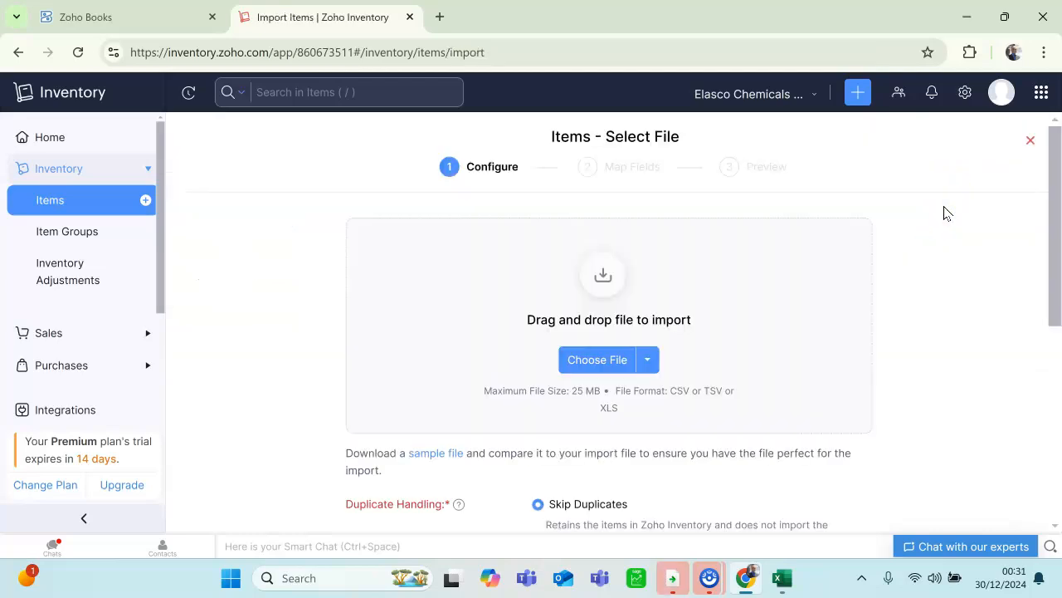